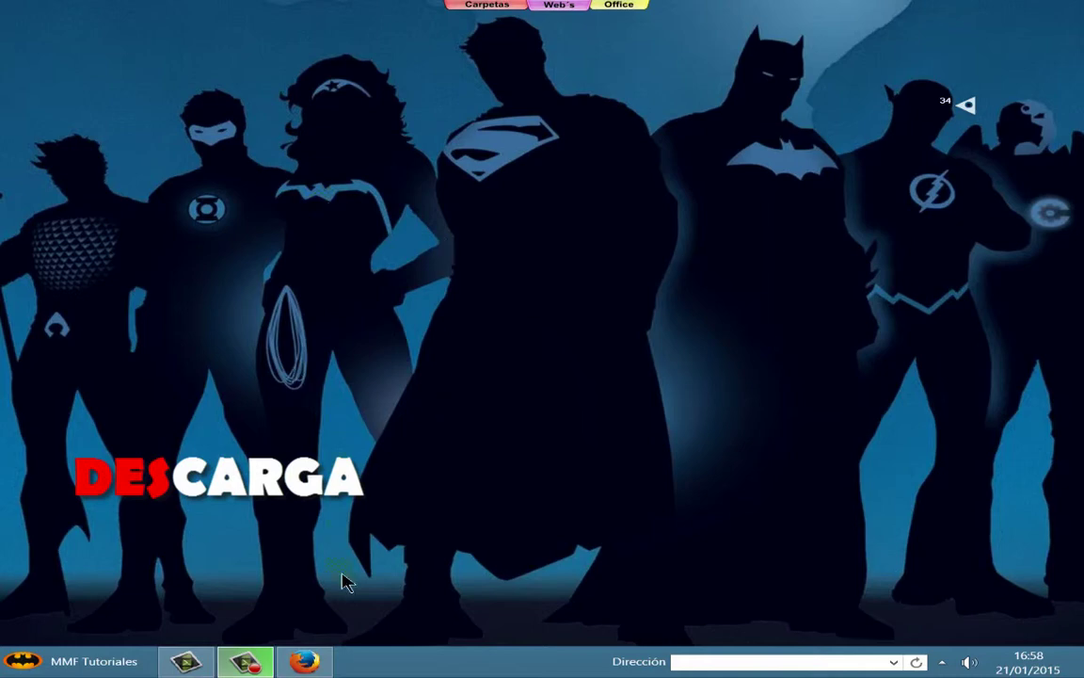
Step: Switch to Firefox and open the download page of Adobe Digital Editions on the Adobe site
click(316, 661)
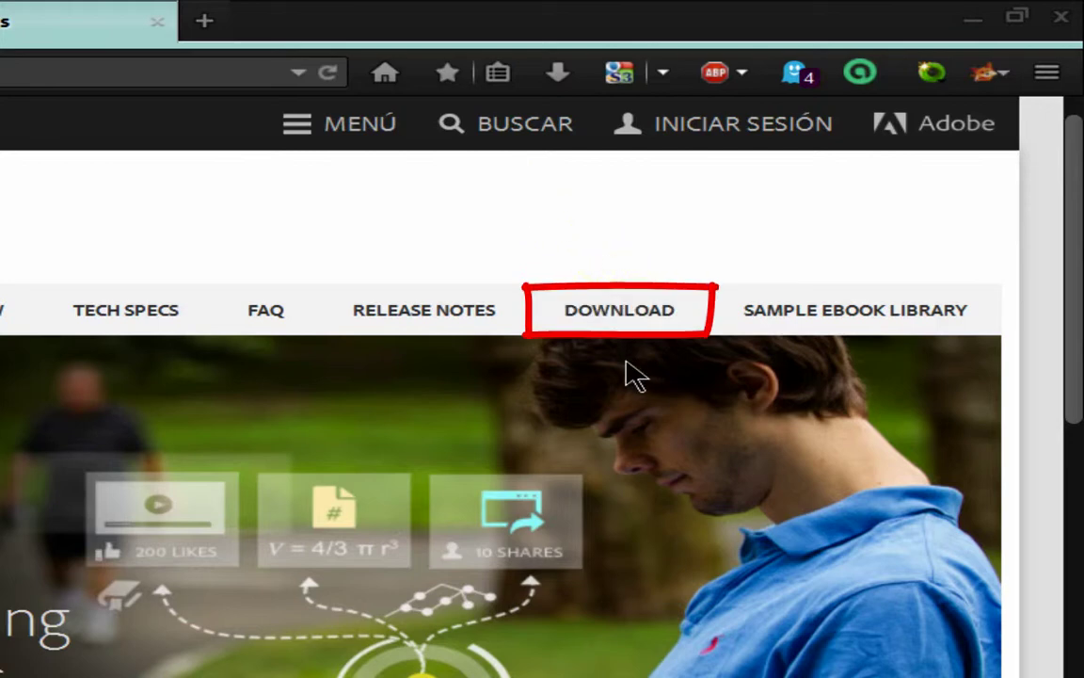
click(612, 318)
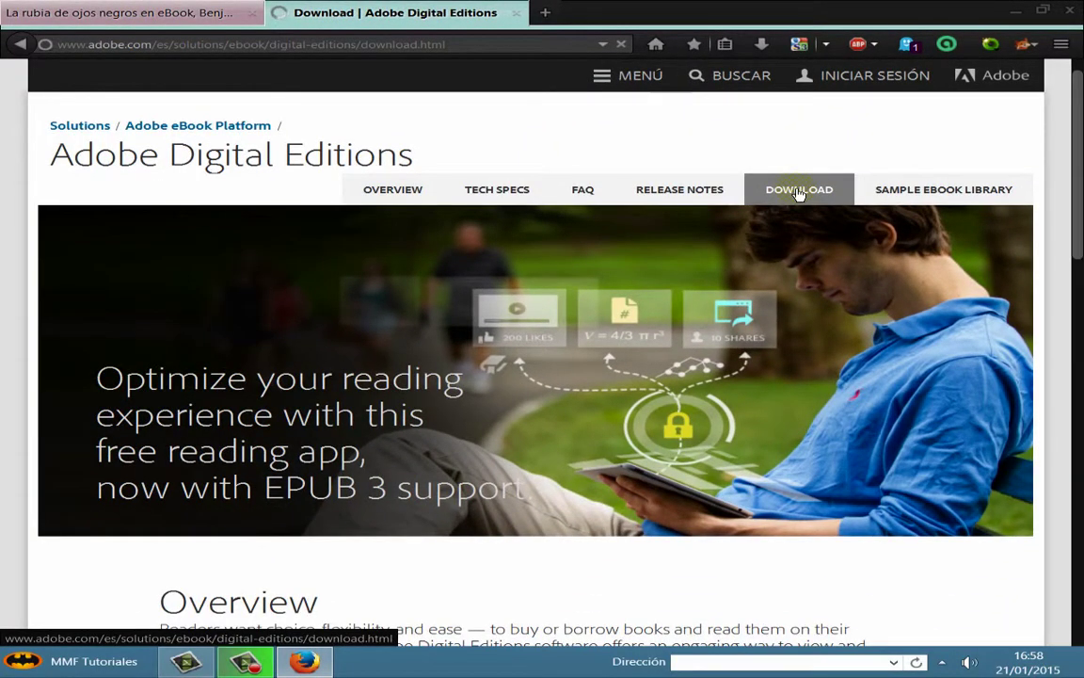
click(799, 192)
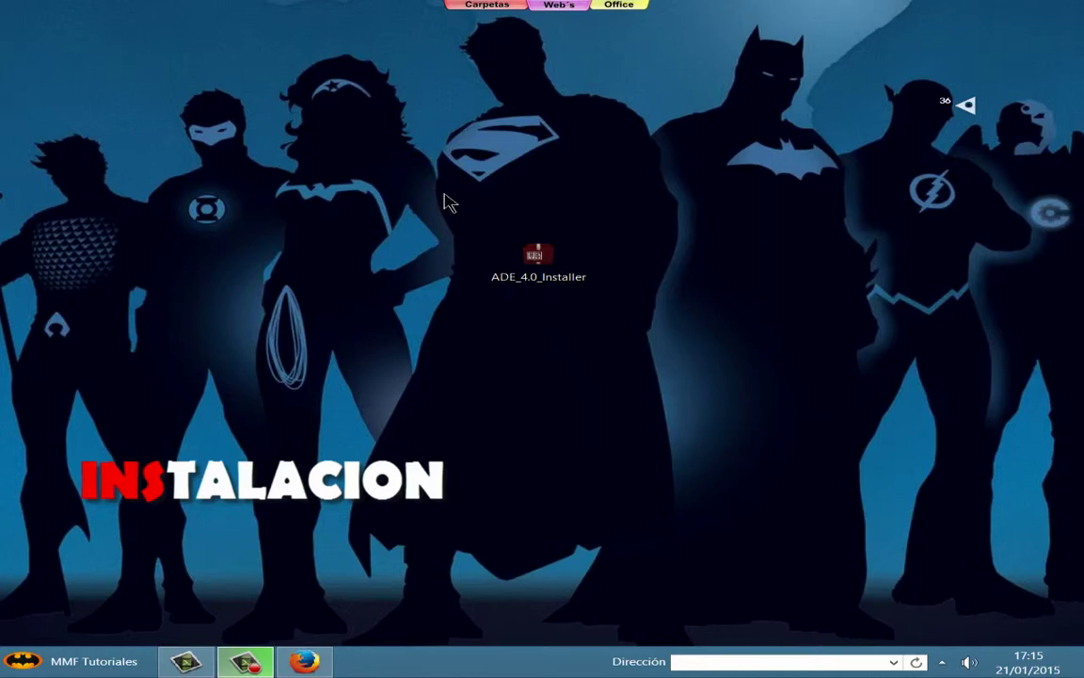
Step: Run ADE_4.0_Installer from the desktop as administrator
click(539, 260)
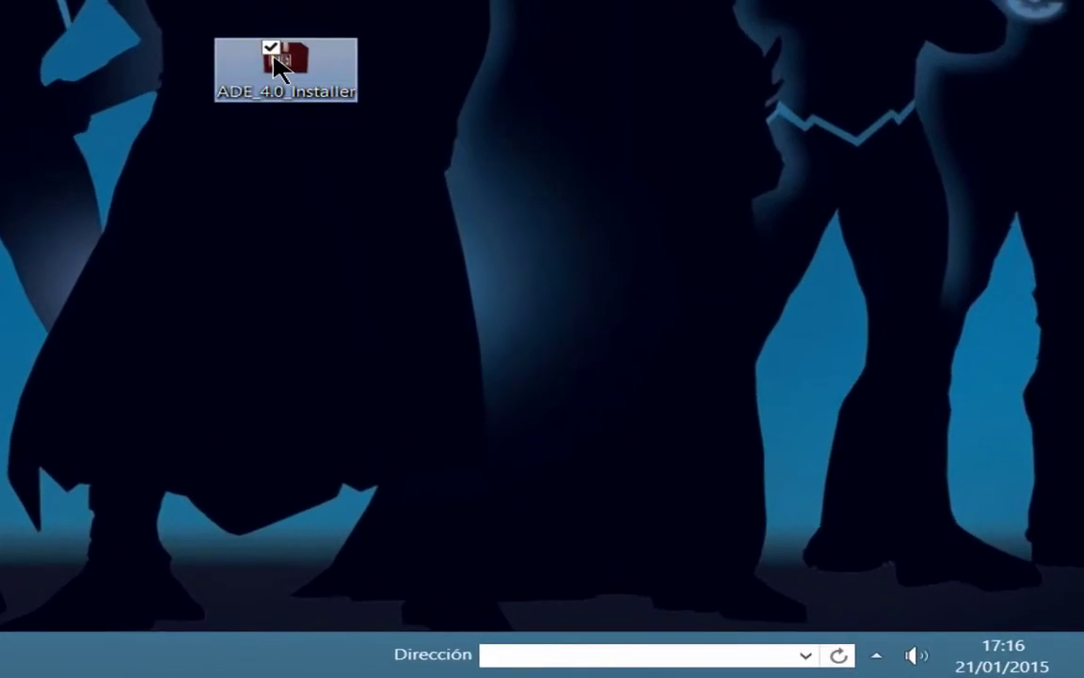
right_click(533, 262)
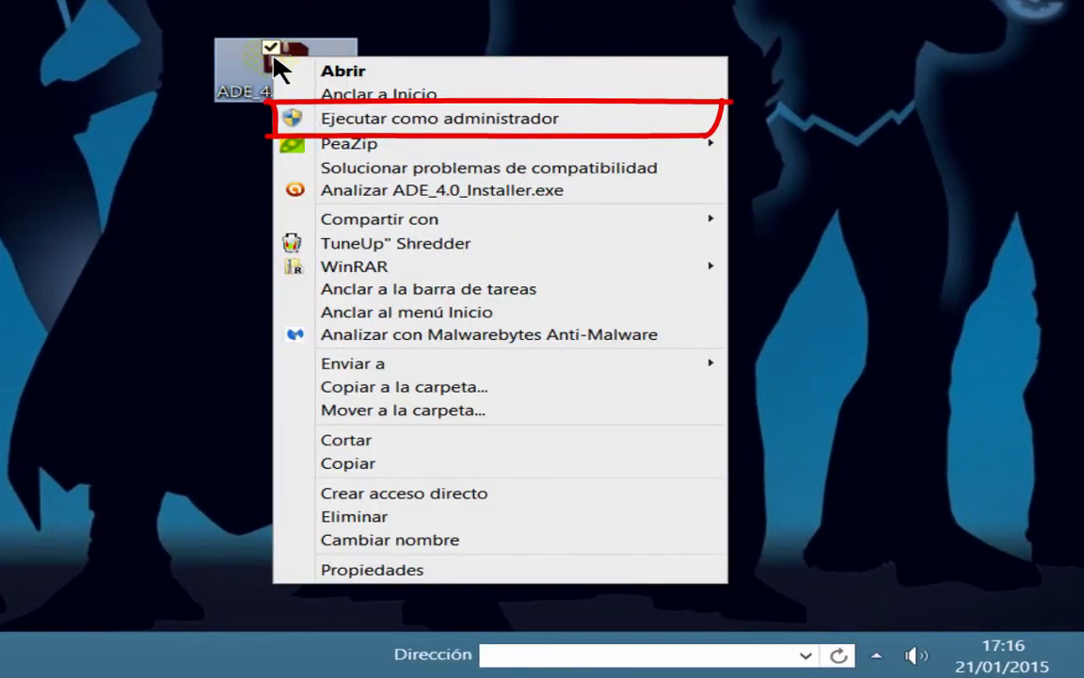
click(406, 120)
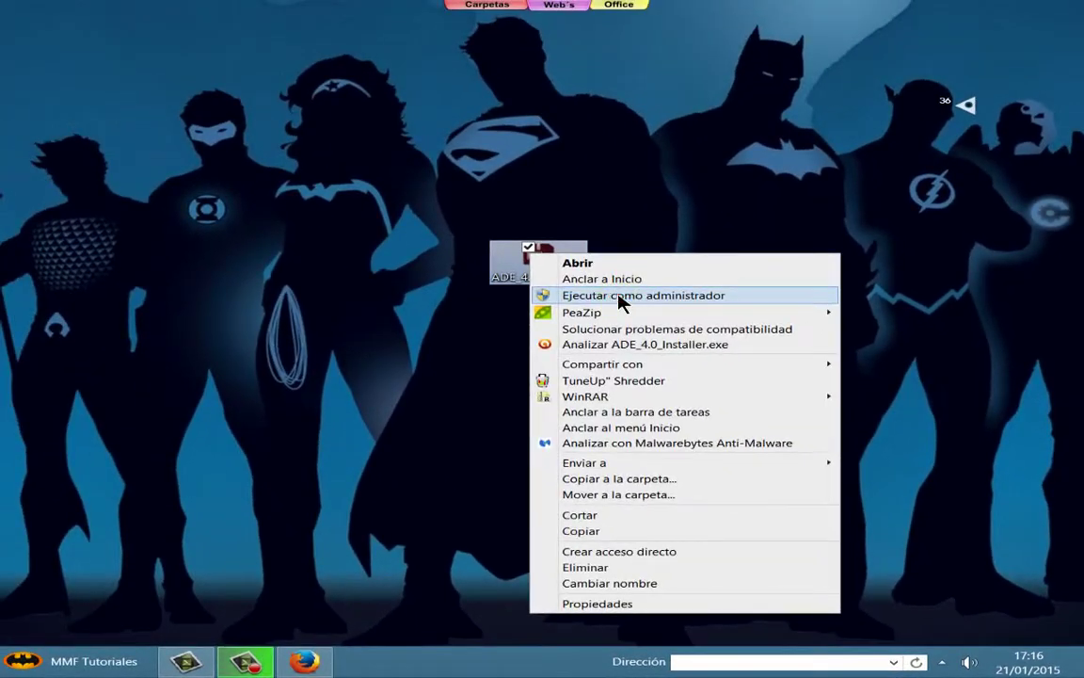
click(620, 297)
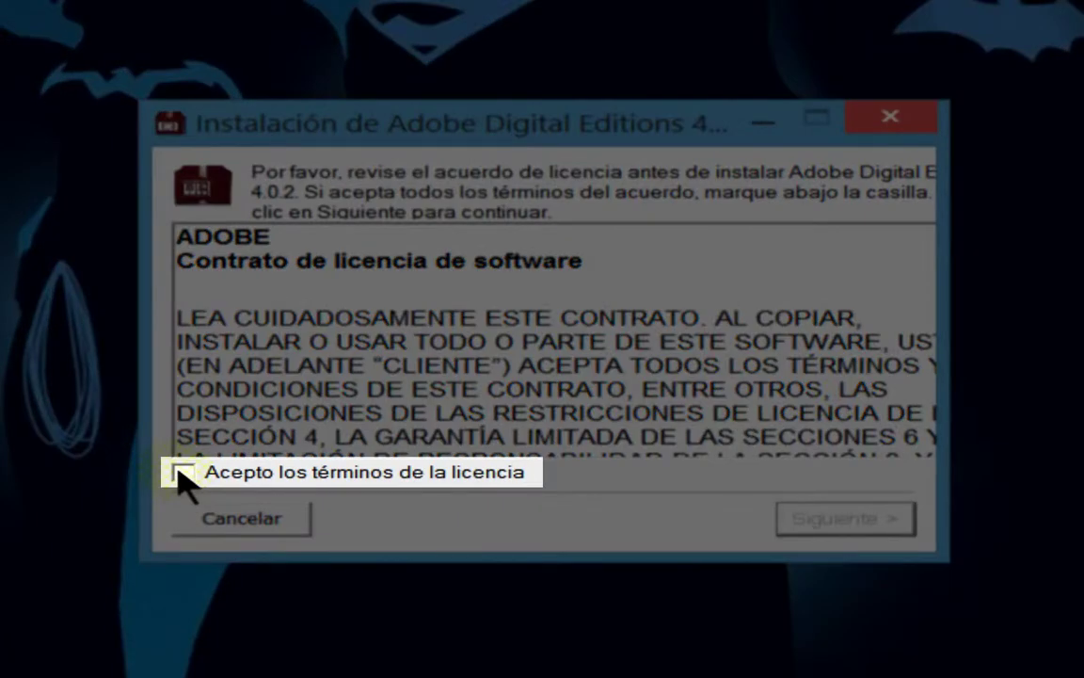
Step: Accept the licence terms and install Adobe Digital Editions with .acsm/.epub association and a desktop shortcut in the proposed directory, then close the installer
click(182, 472)
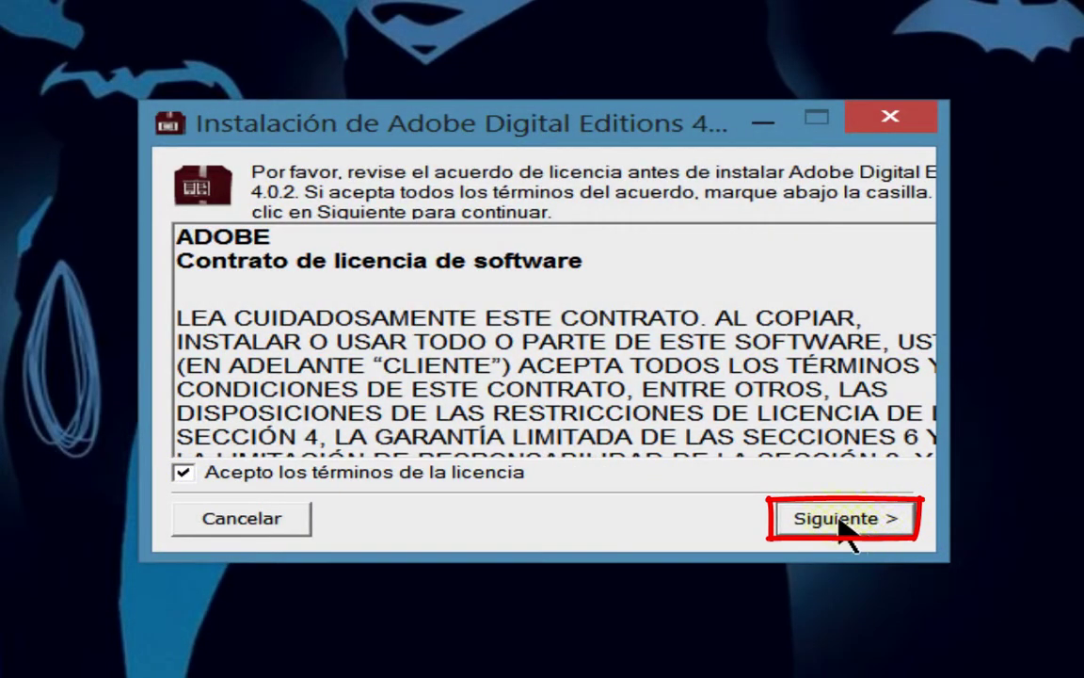
click(840, 521)
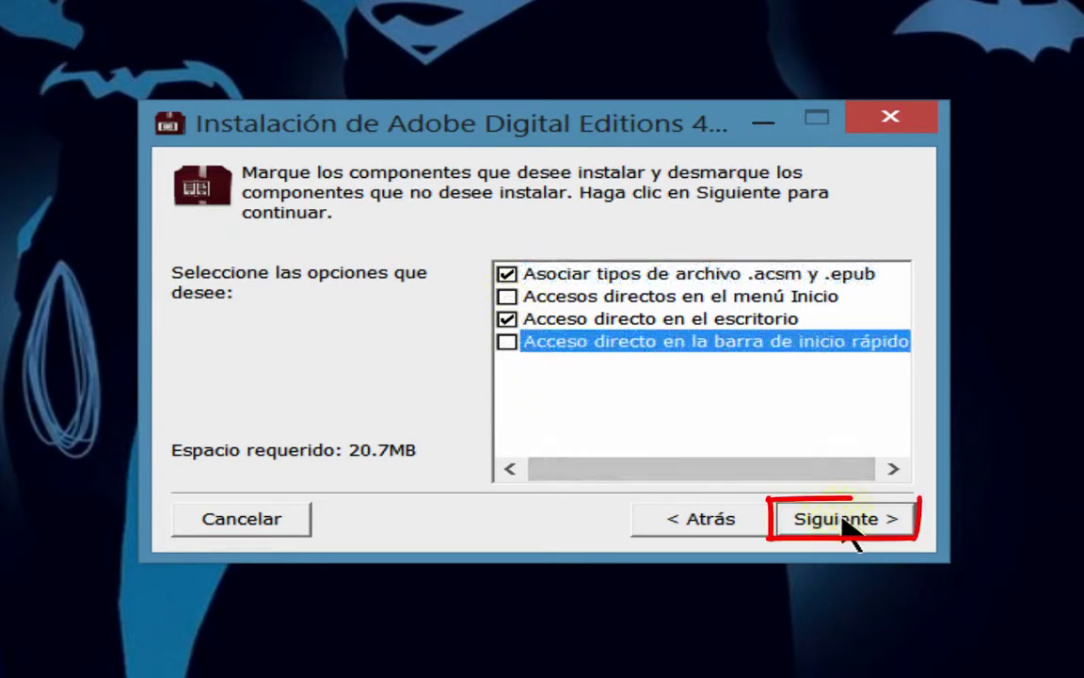
click(843, 520)
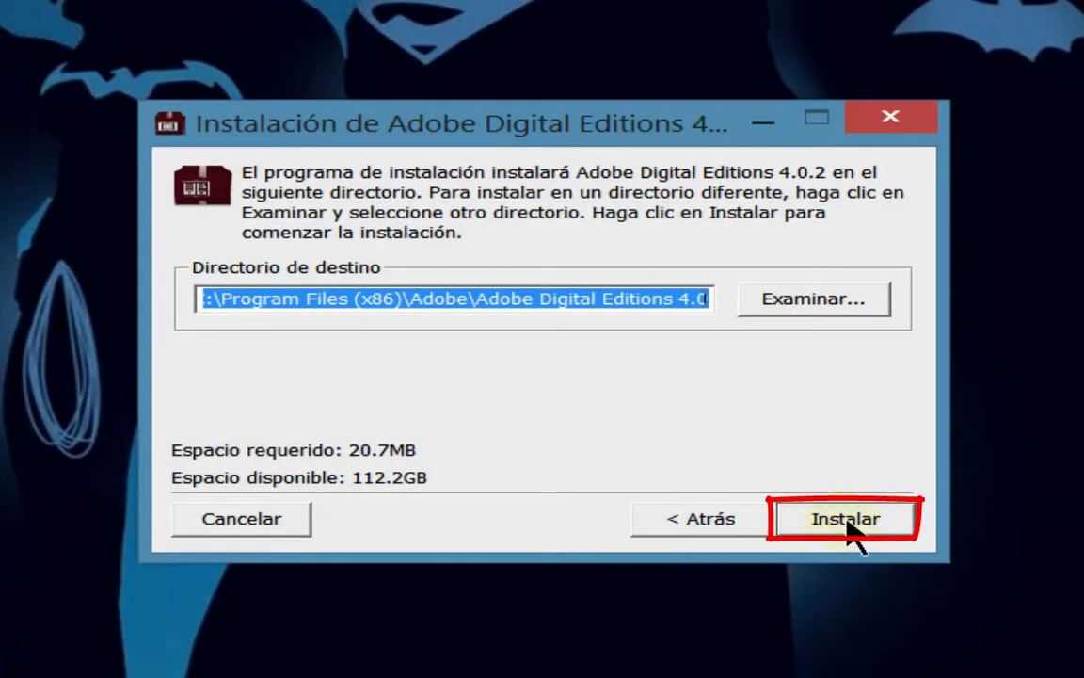
click(843, 521)
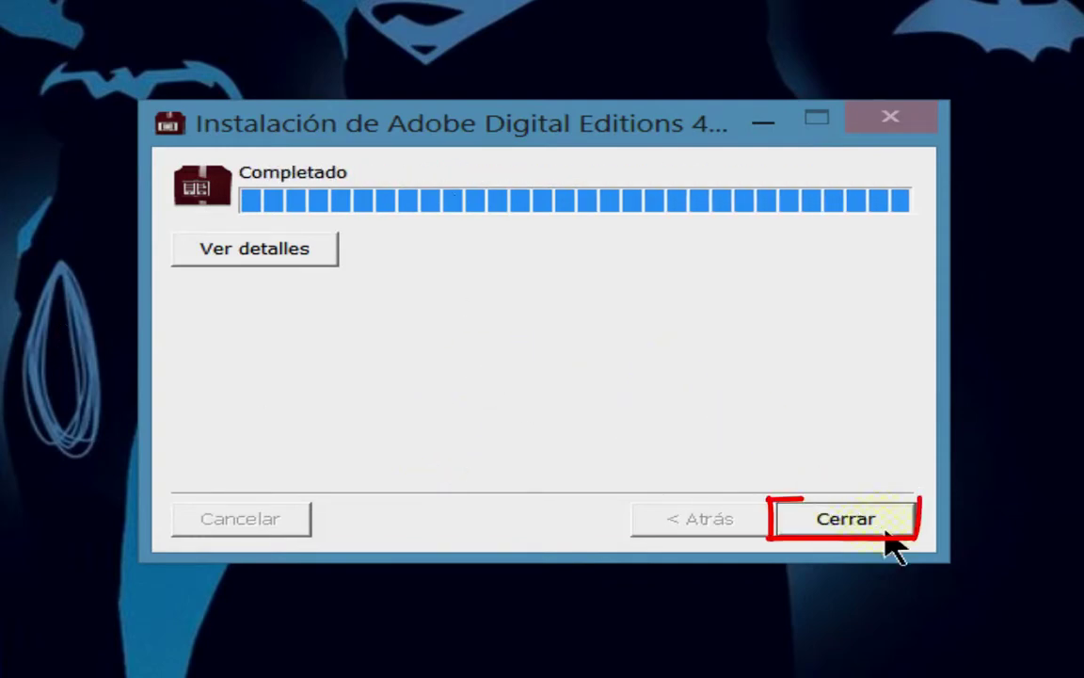
click(854, 529)
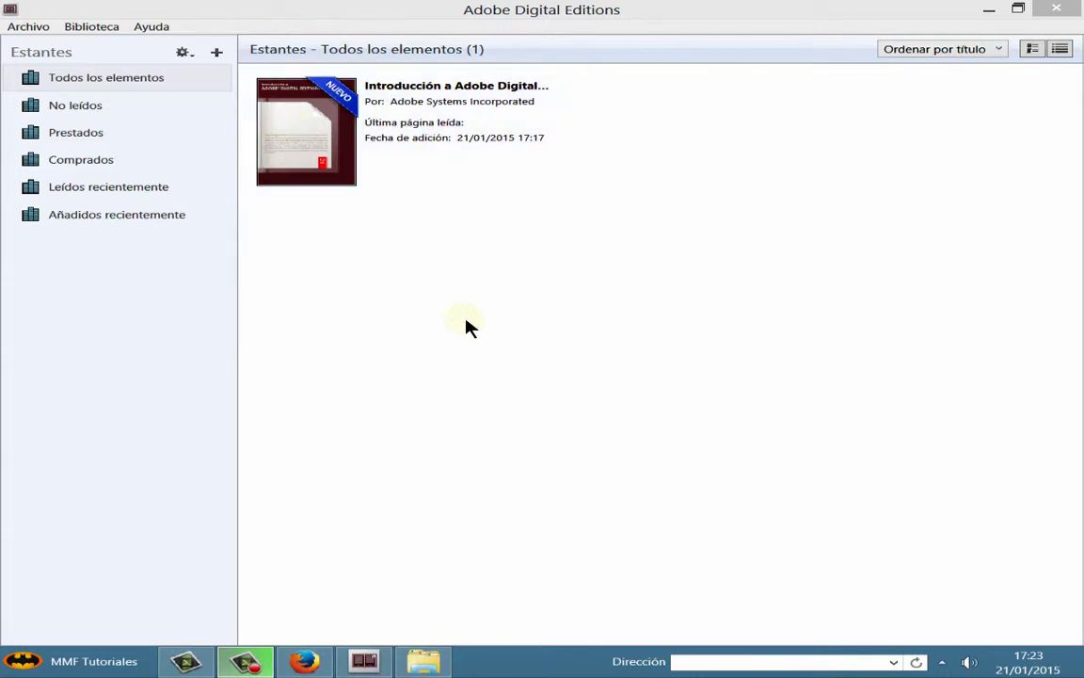
Step: Open the book Introducción a Adobe Digital Editions from the library to view it, then close the reader
click(319, 138)
double_click(319, 139)
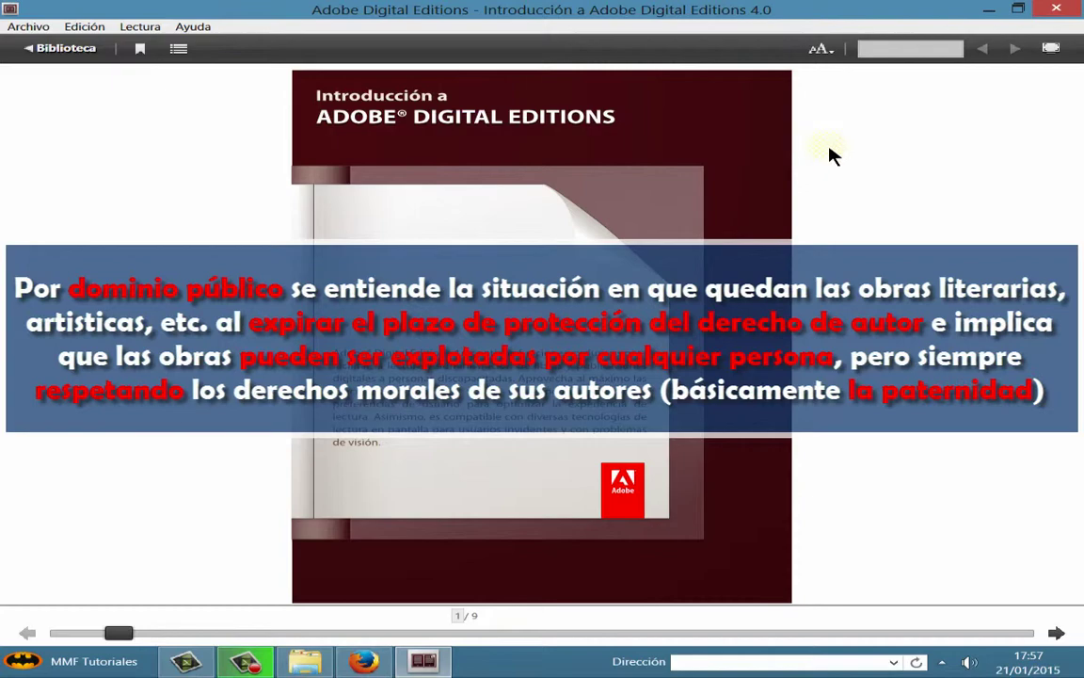
click(1056, 11)
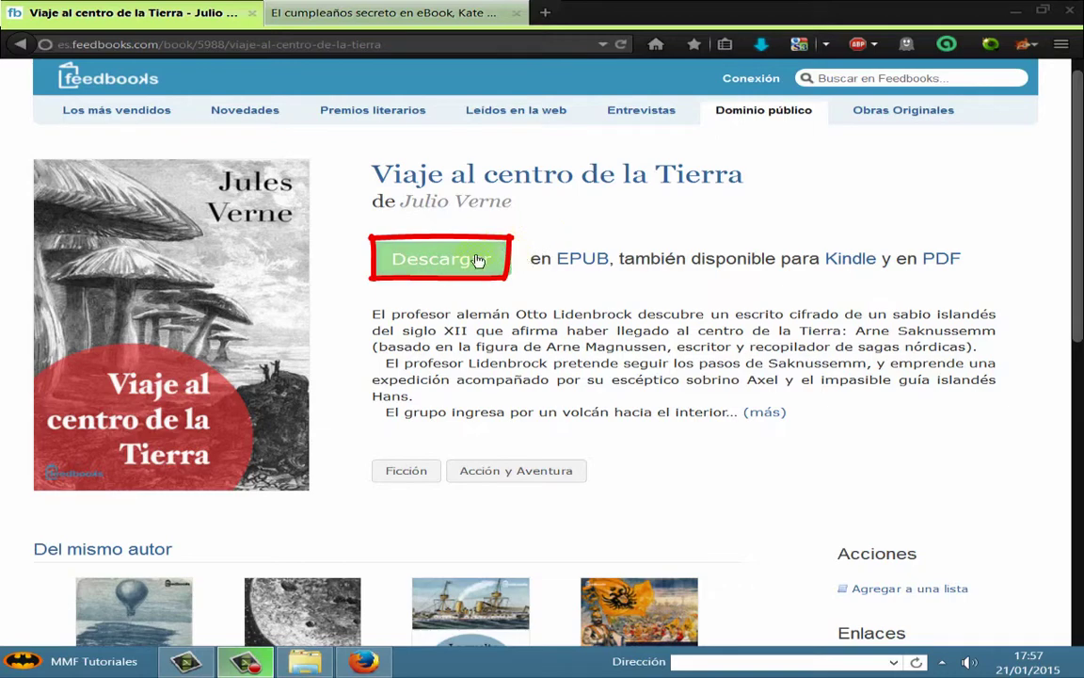
Step: Download the EPUB of Viaje al centro de la Tierra from Feedbooks and open it with Adobe Digital Editions 4.0
click(426, 264)
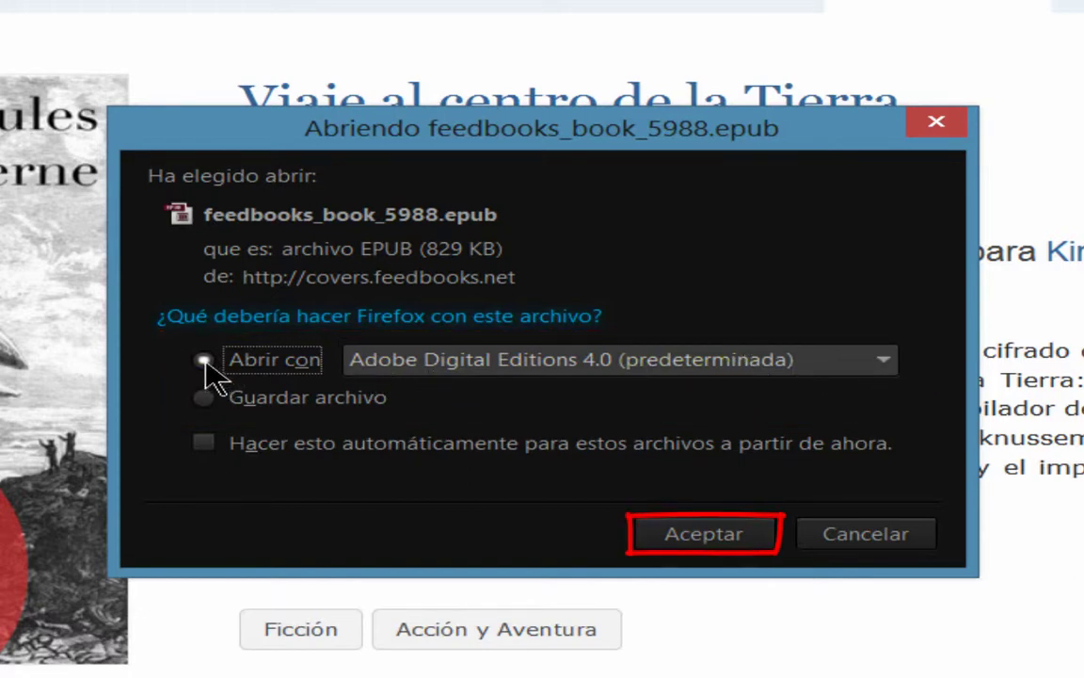
click(713, 544)
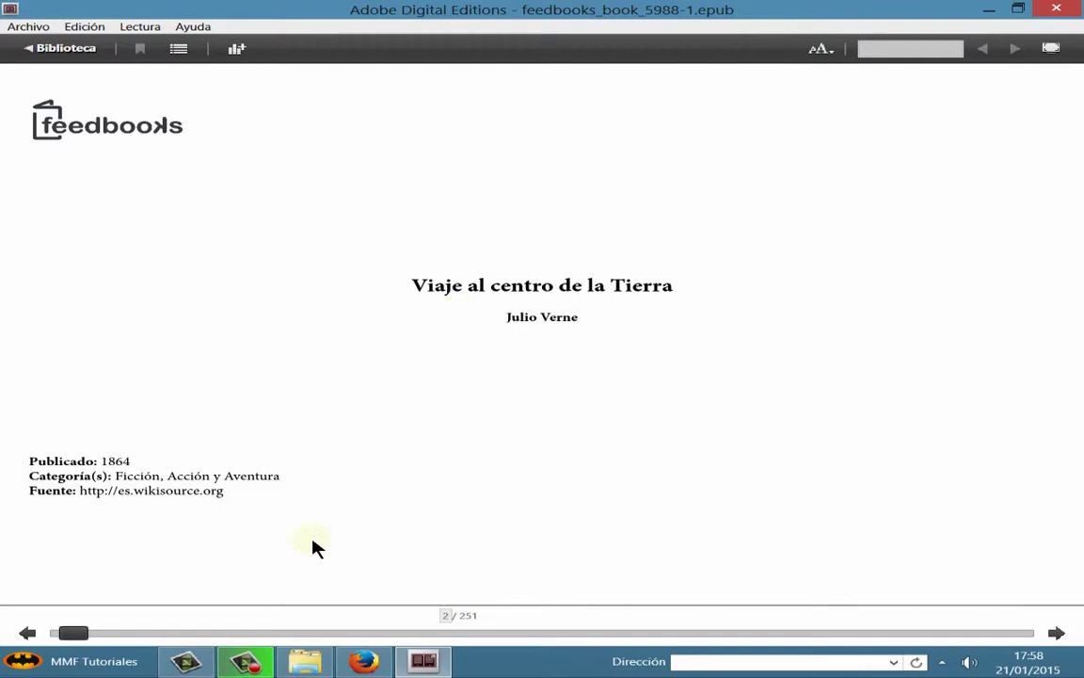
Step: Examine the My Digital Editions folder in Mis documentos and close the file explorer
click(303, 658)
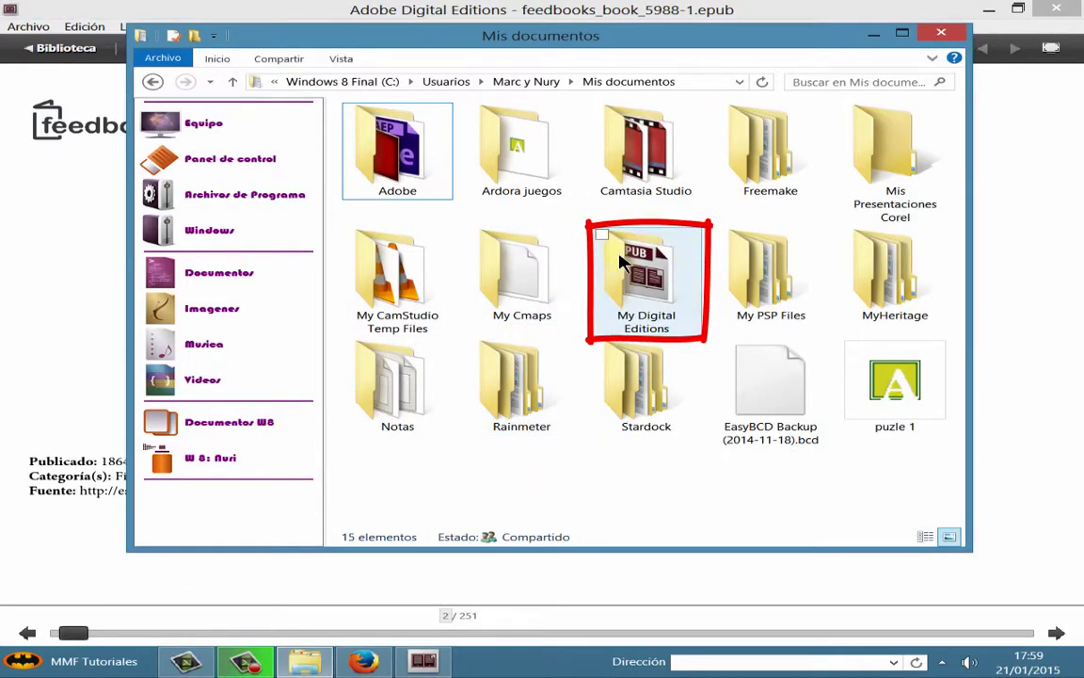
double_click(644, 280)
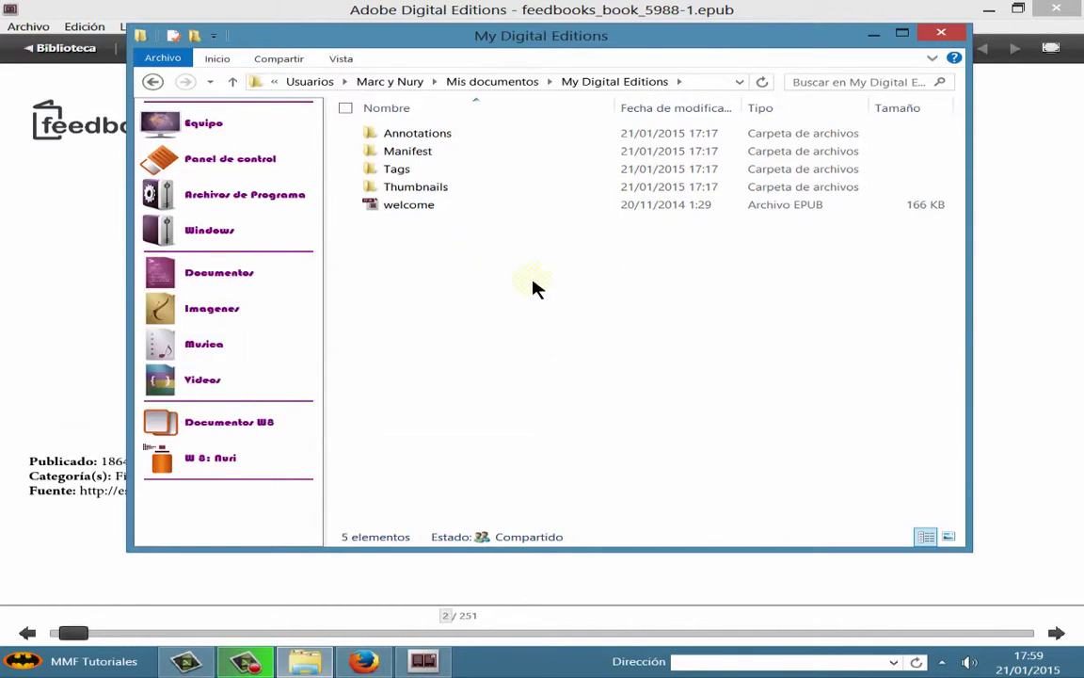
click(942, 36)
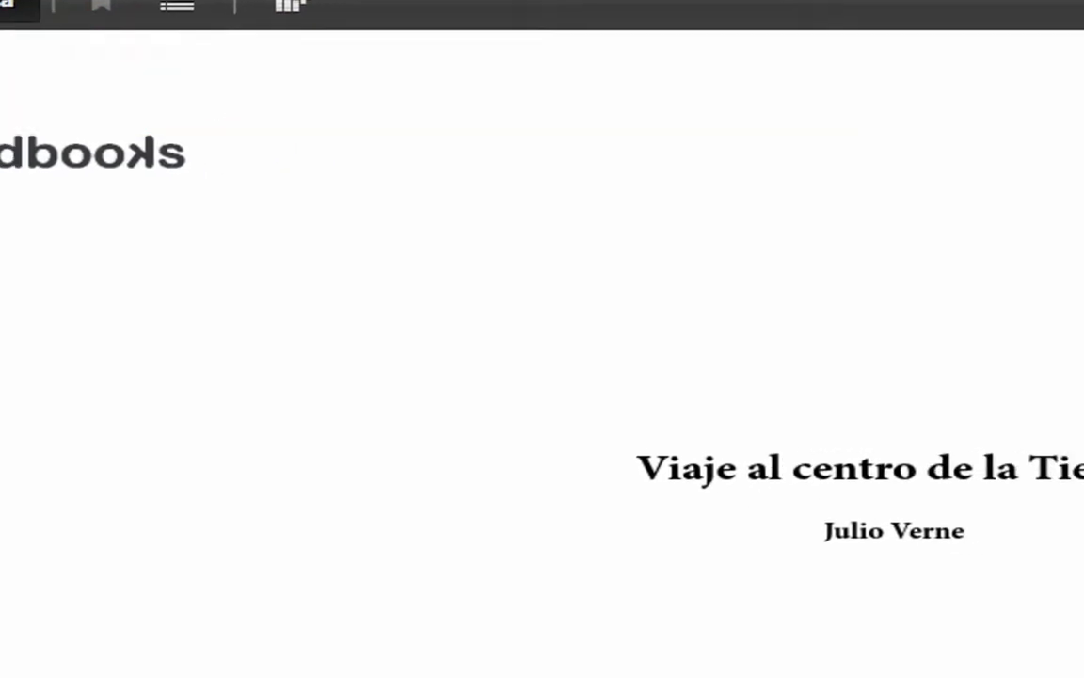
Step: Try to bookmark the open book's page, turn off the repeat notice, and copy the book to the library
click(111, 98)
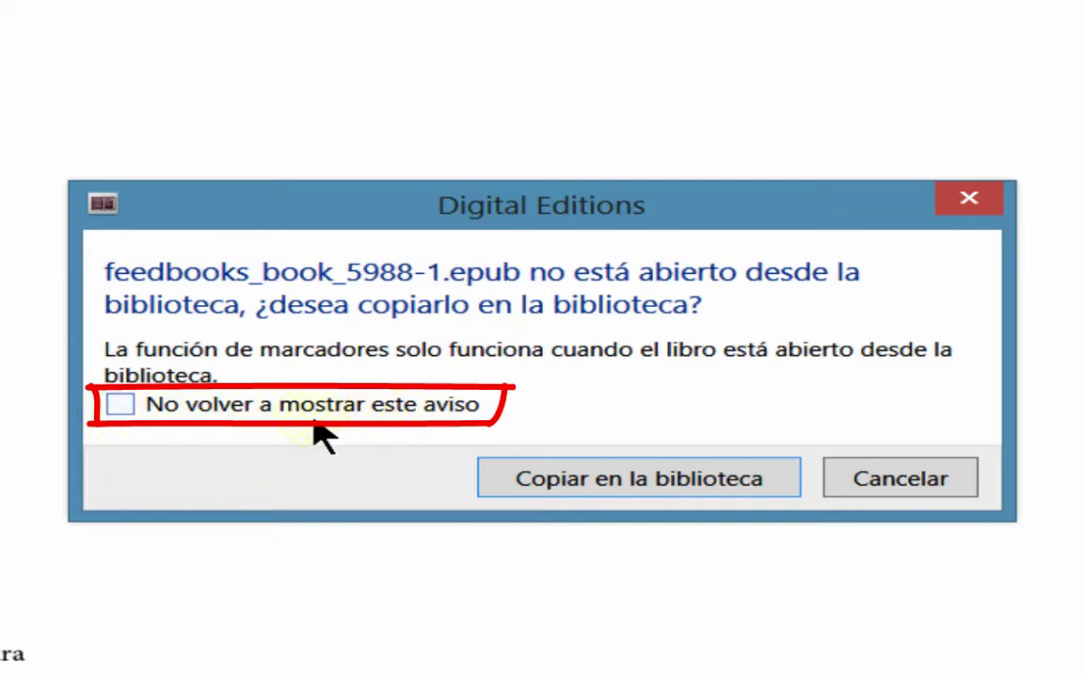
click(118, 407)
click(119, 405)
click(629, 485)
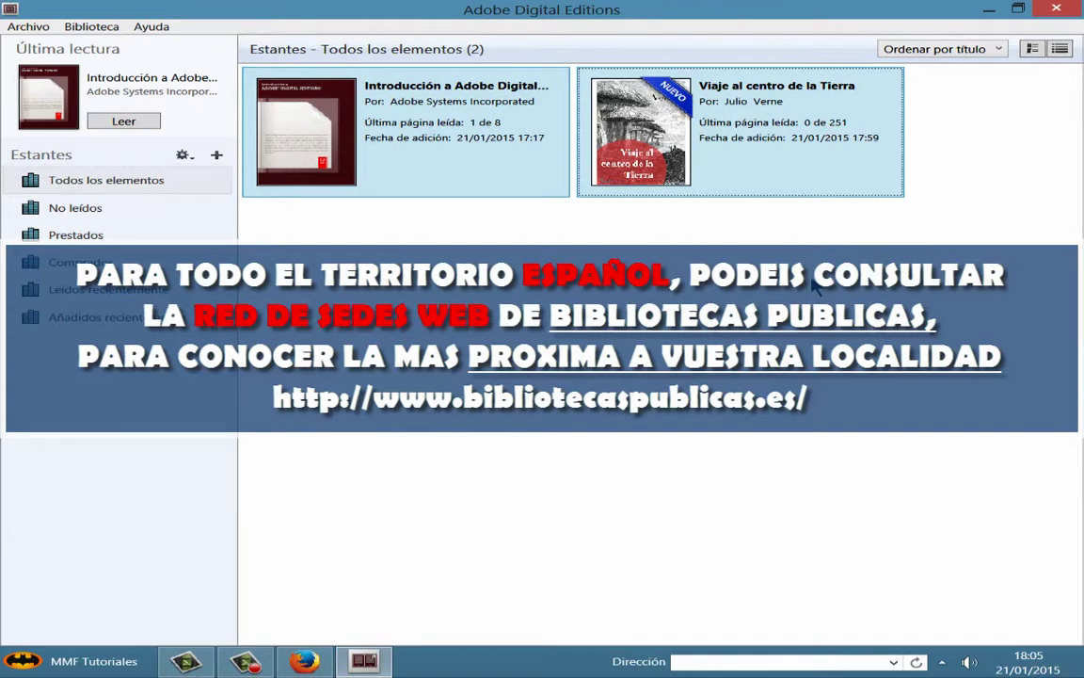
Step: Close the reader, switch to Firefox and borrow El cumpleaños secreto from the eBookMenorca library
click(1057, 11)
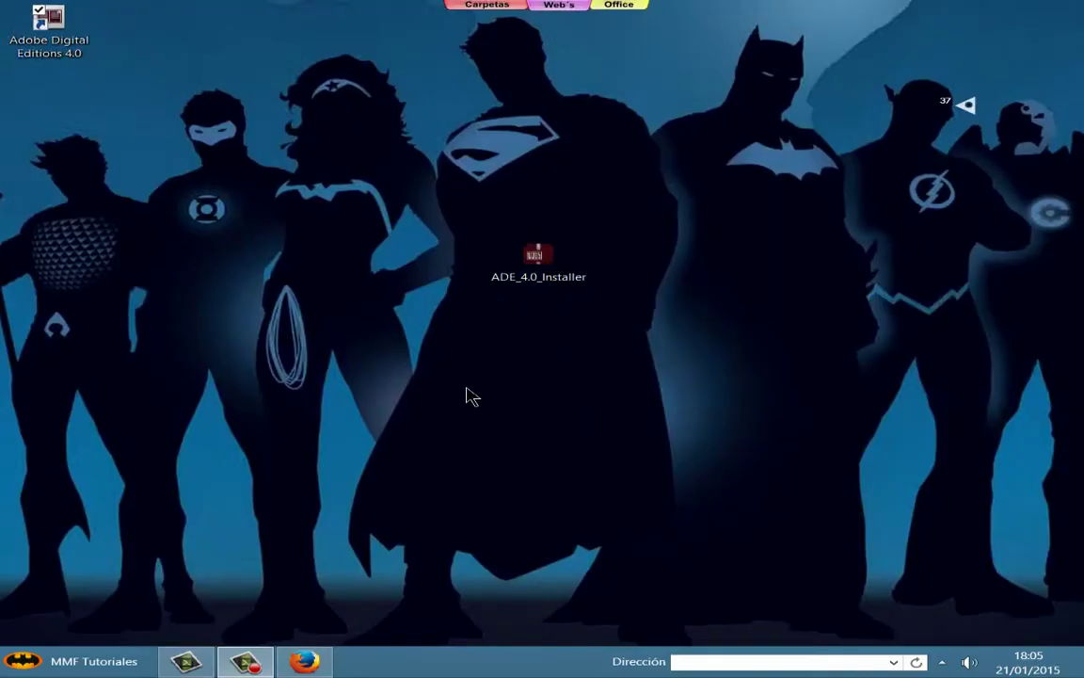
click(303, 662)
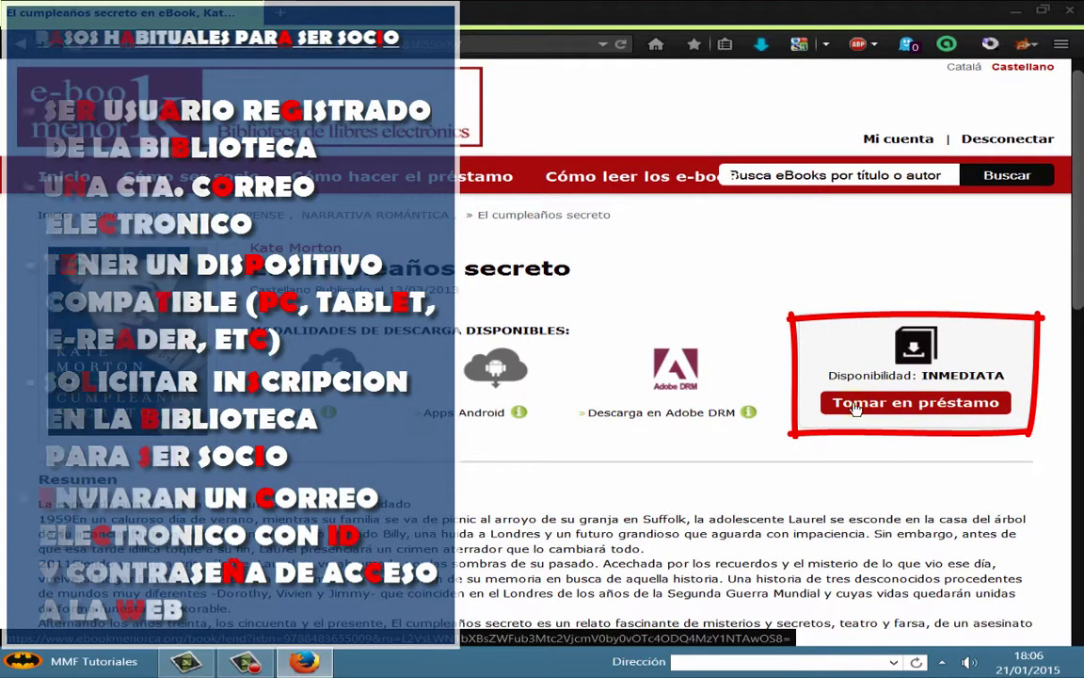
click(912, 405)
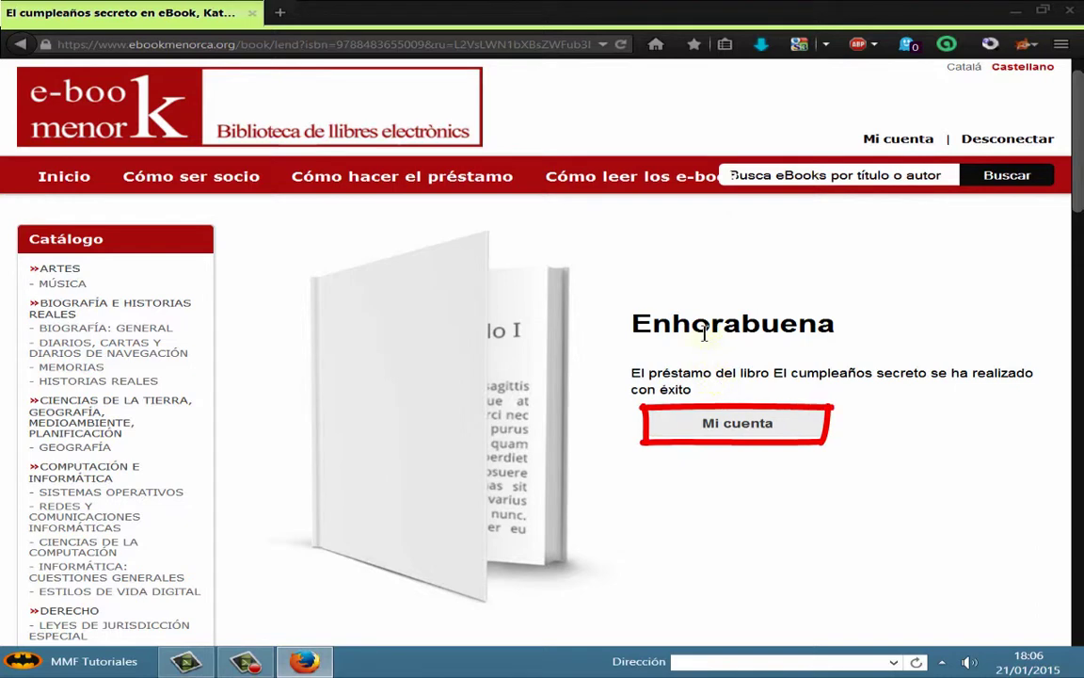
Step: Download the borrowed El cumpleaños secreto from the library account and open URLLink.acsm with Adobe Digital Editions 4.0
click(722, 428)
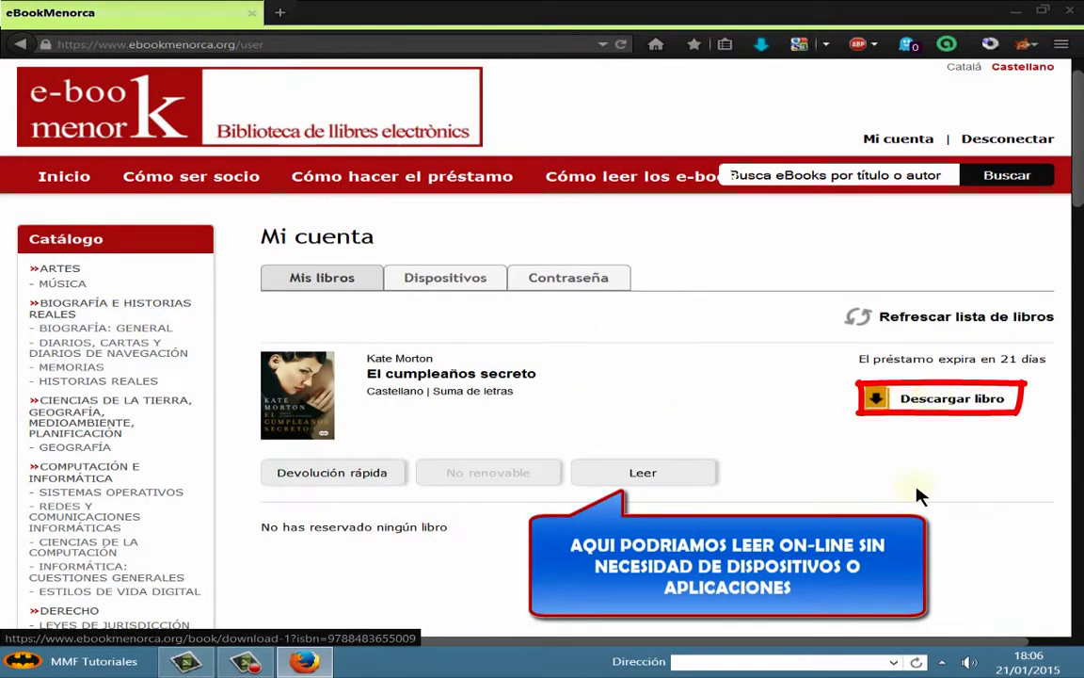
click(930, 403)
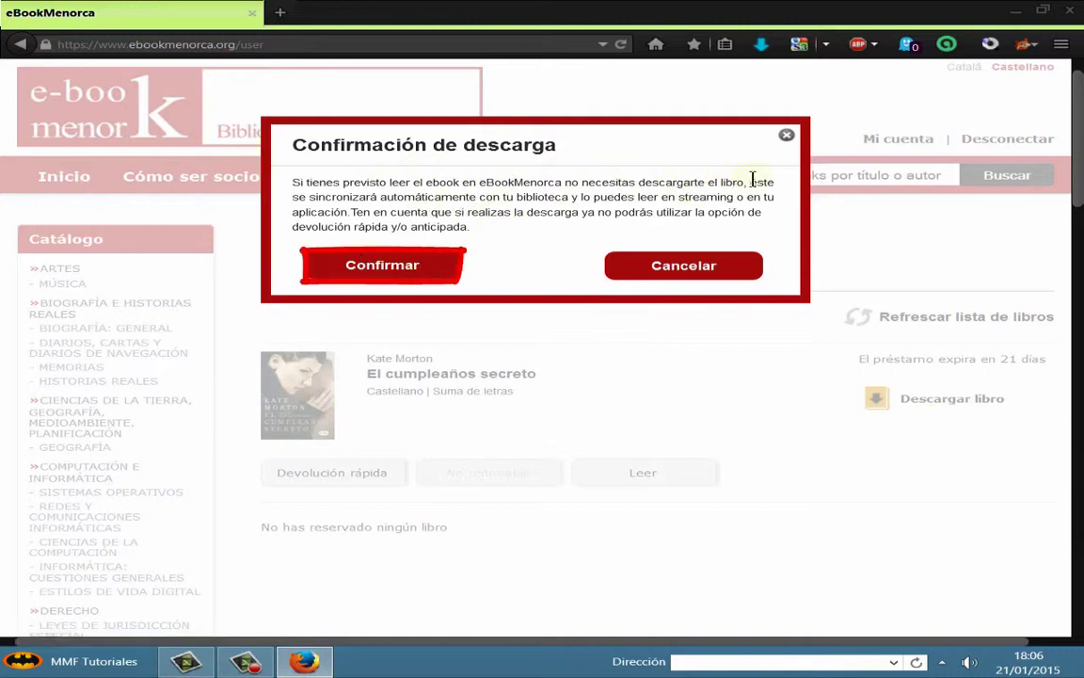
click(377, 269)
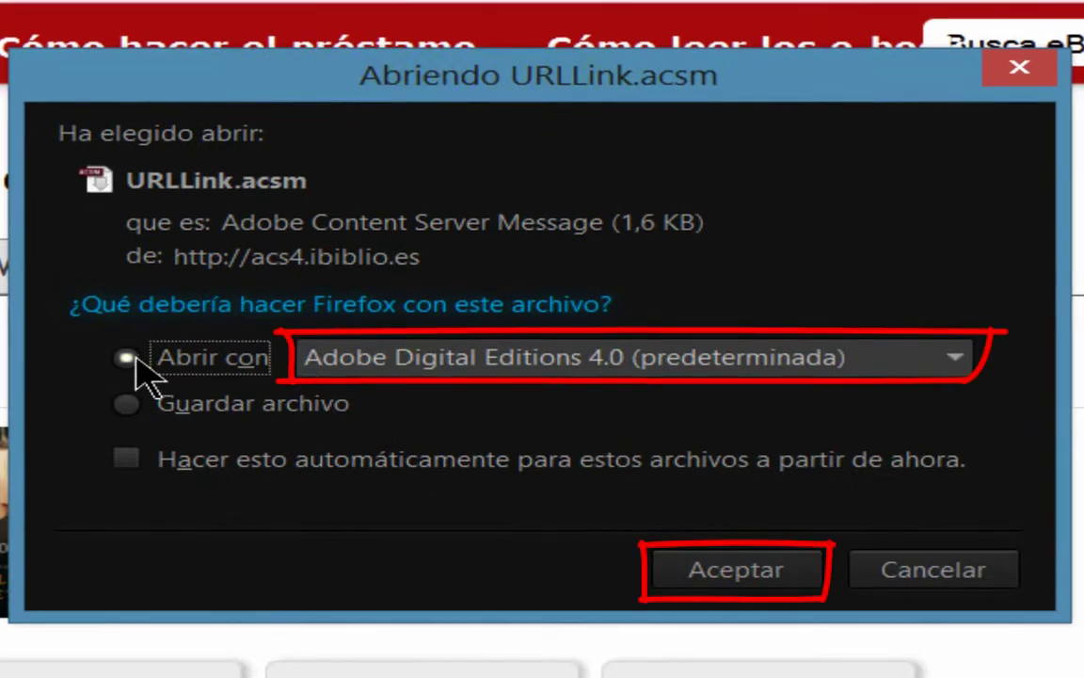
click(737, 579)
click(737, 576)
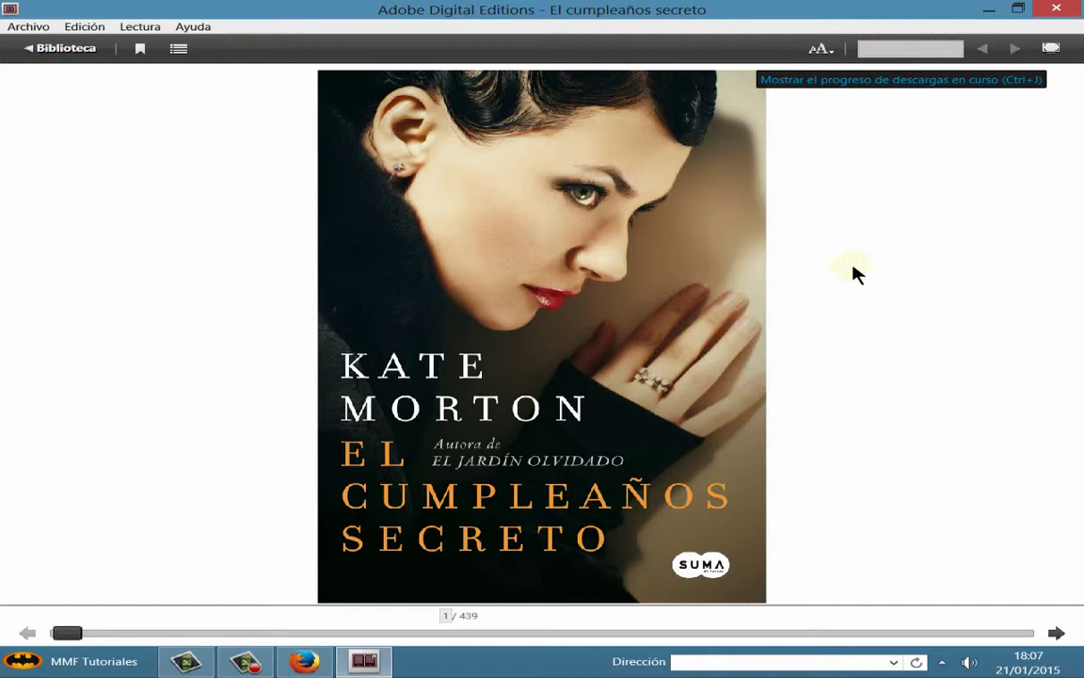
Step: Page forward through El cumpleaños secreto to page 8 and back to its cover
key(Right)
key(Right)
key(Right)
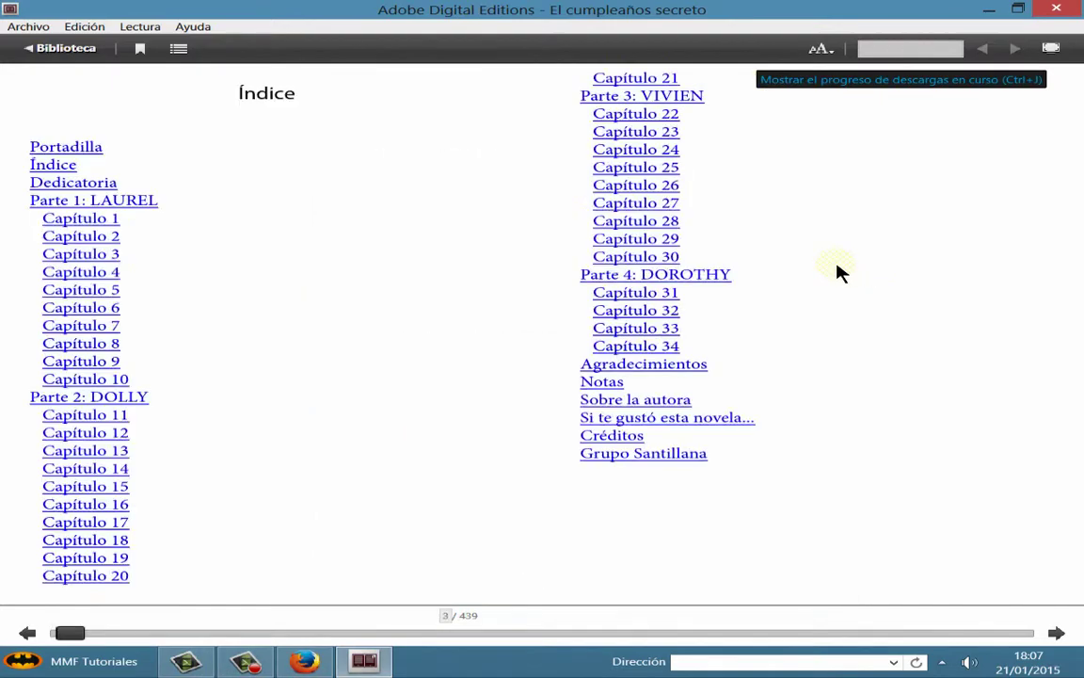
key(Right)
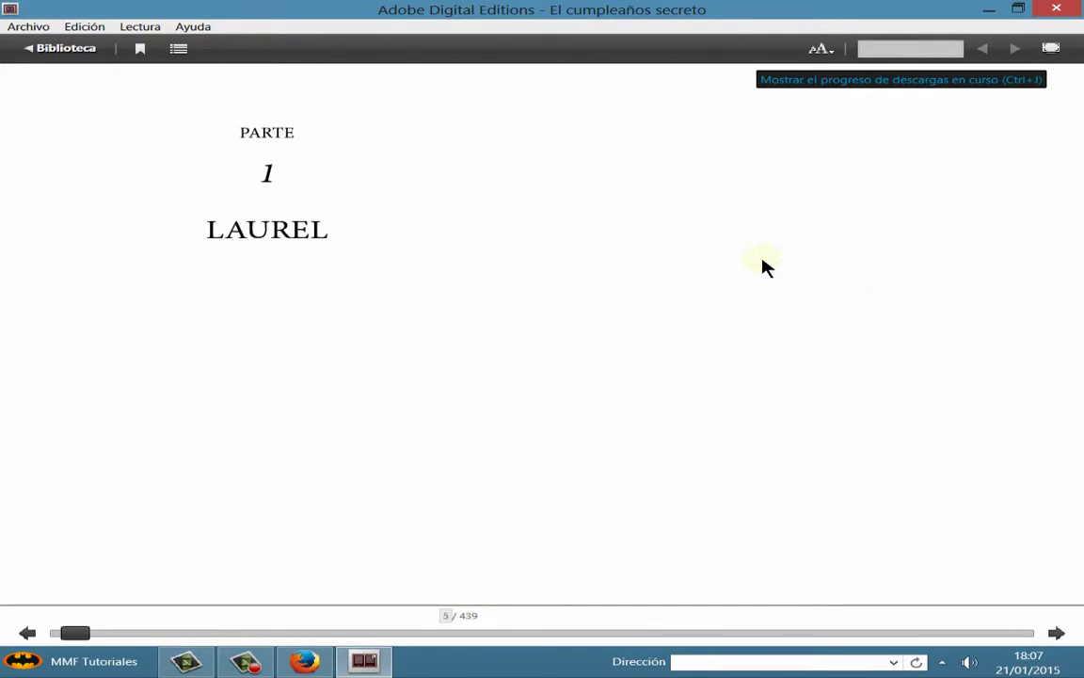
key(Right)
key(Right)
key(Right)
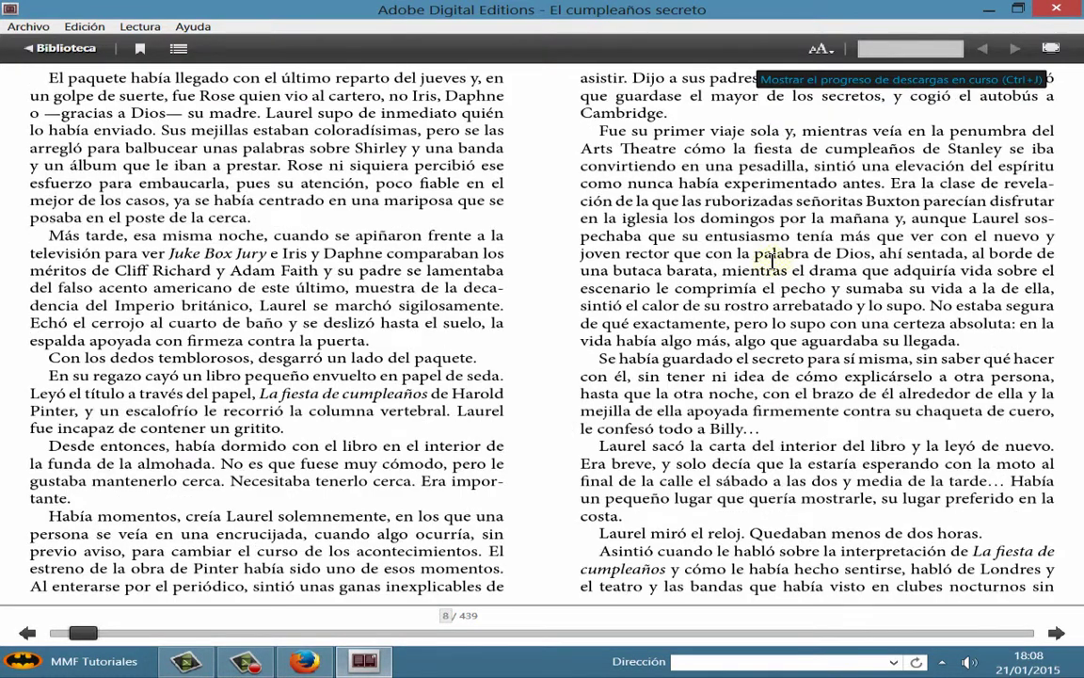
key(Left)
key(Left)
key(Left)
key(Left)
key(Left)
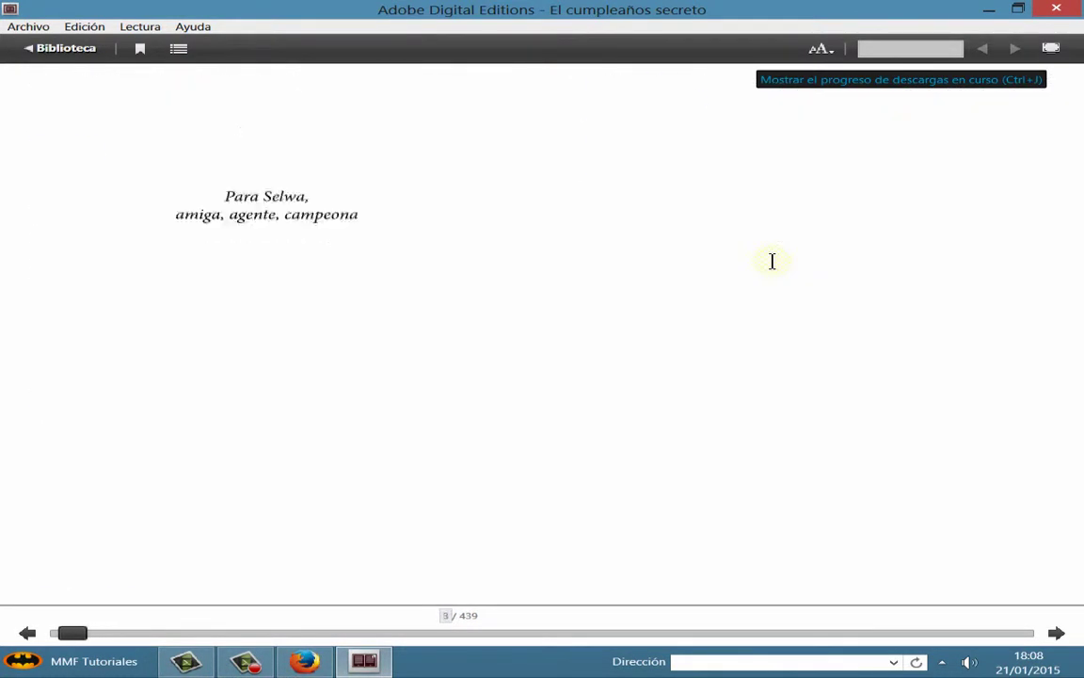
key(Left)
key(Left)
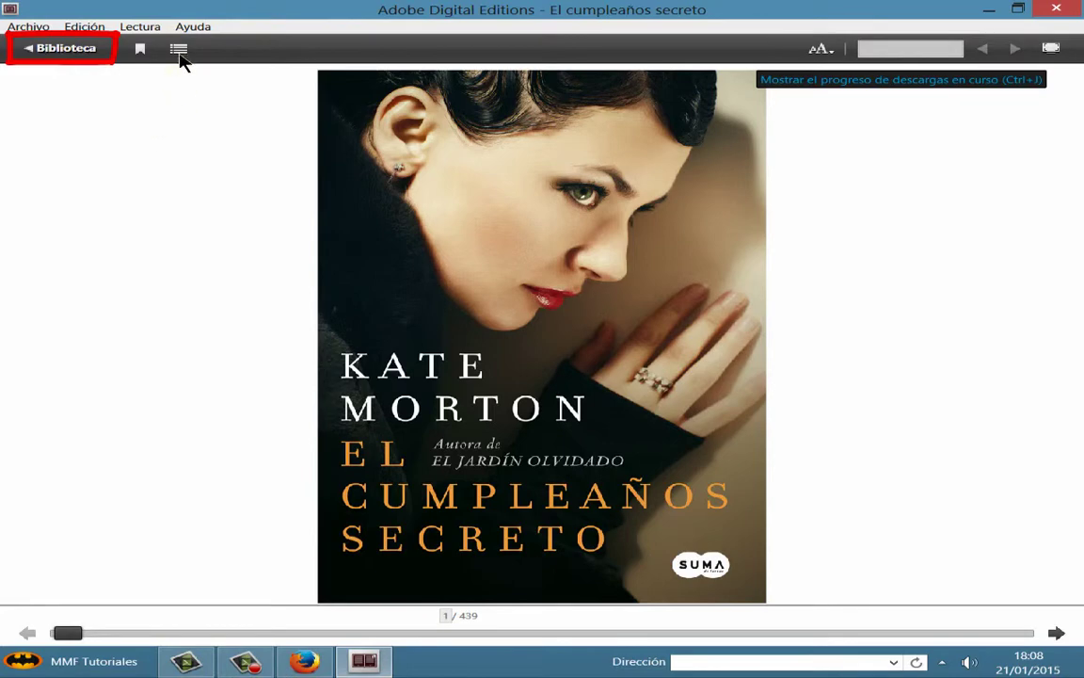
Step: Return to the library and display the books stored on the Wolder miBu device
click(59, 50)
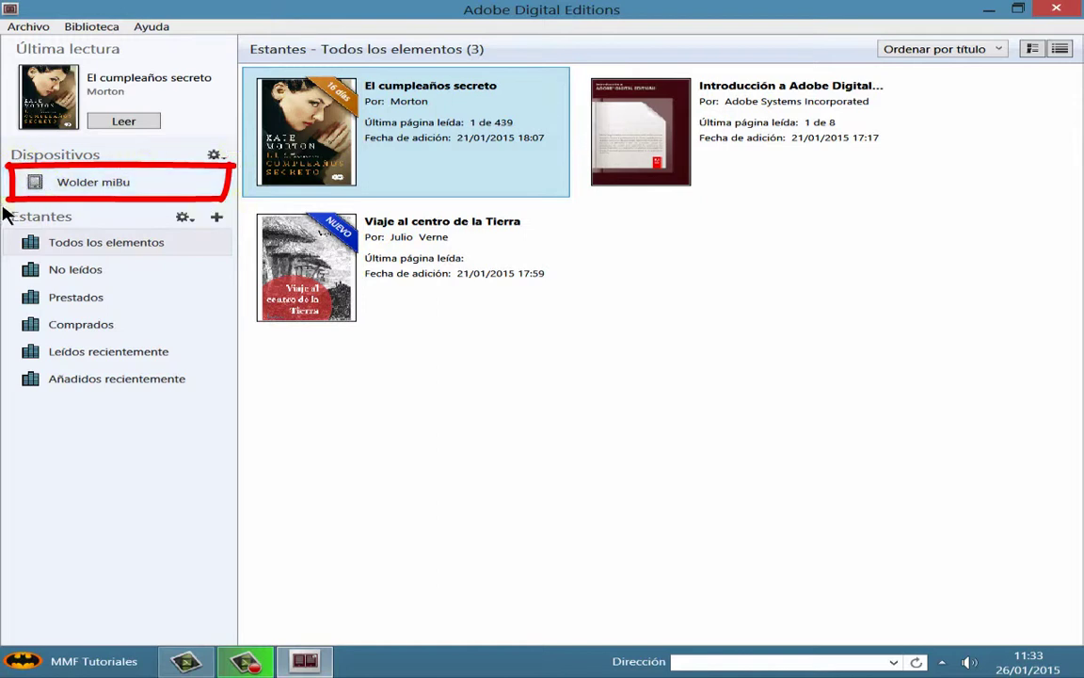
click(95, 184)
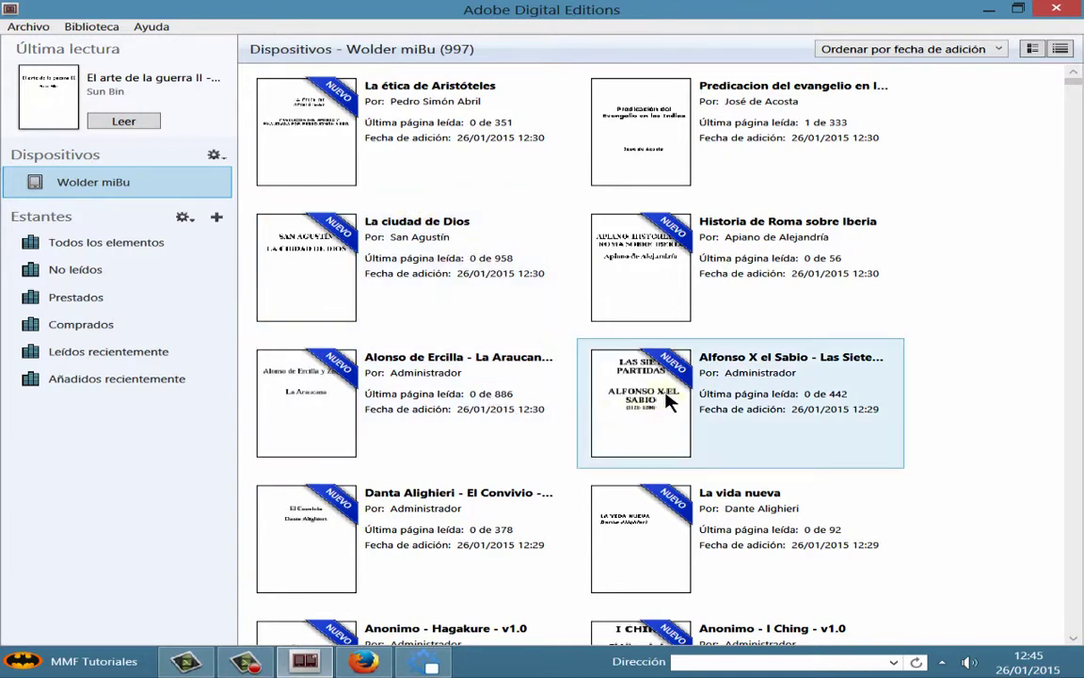
Step: Copy Alfonso X el Sabio - Las Siete… and Danta Alighieri - El Convivio from the Wolder miBu to the computer, and display all library items
click(667, 400)
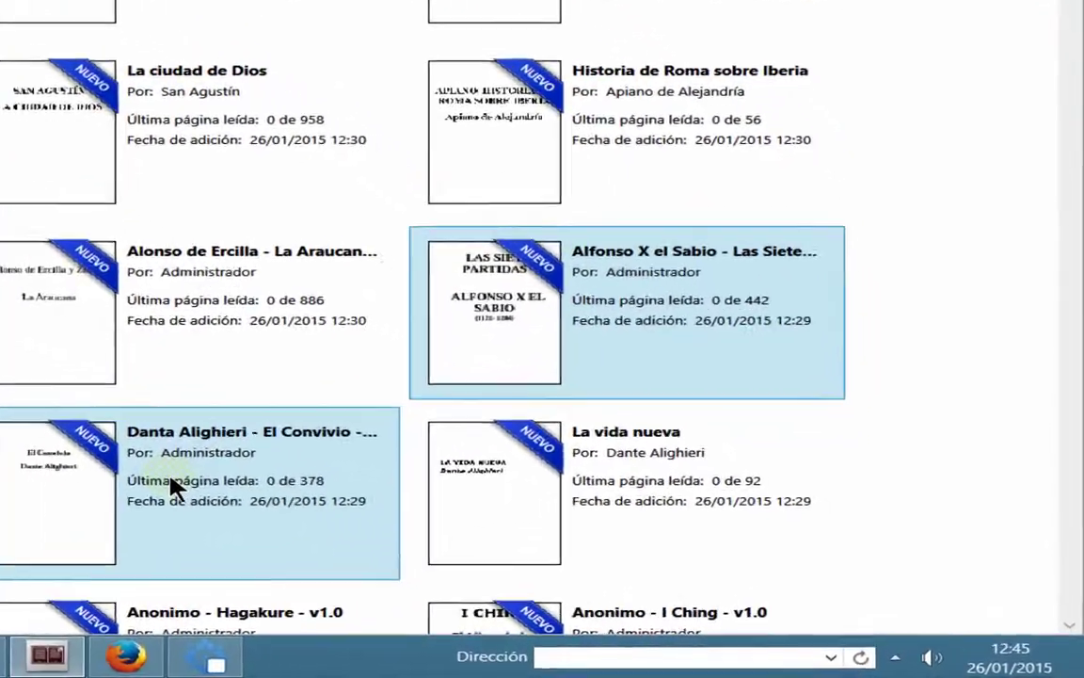
right_click(399, 533)
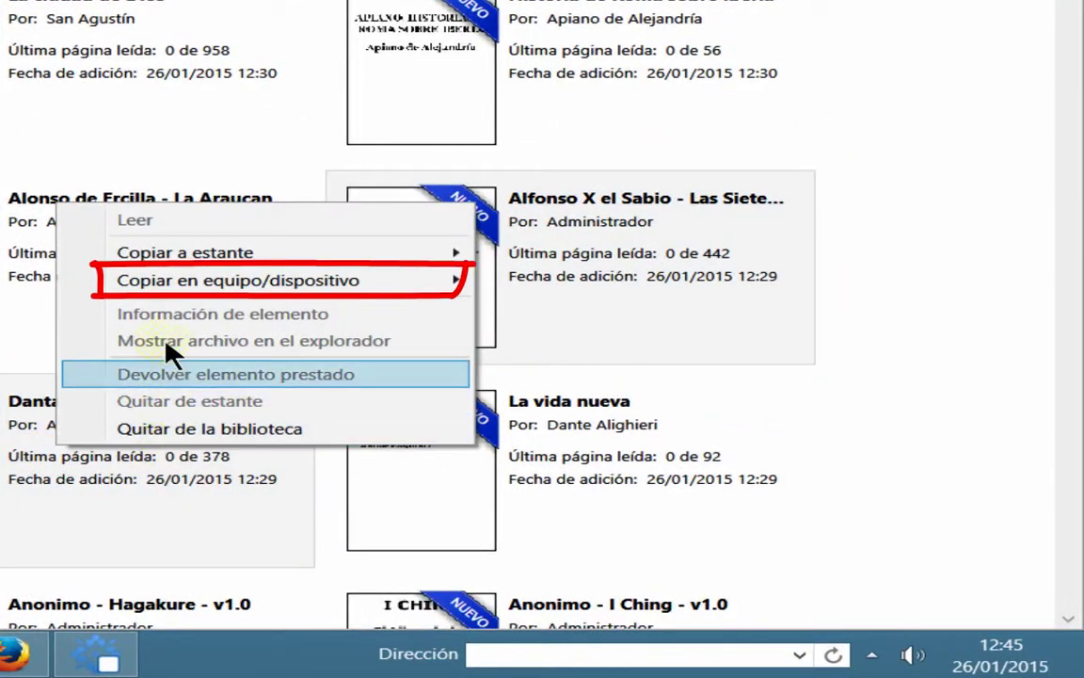
mouse_move(165, 287)
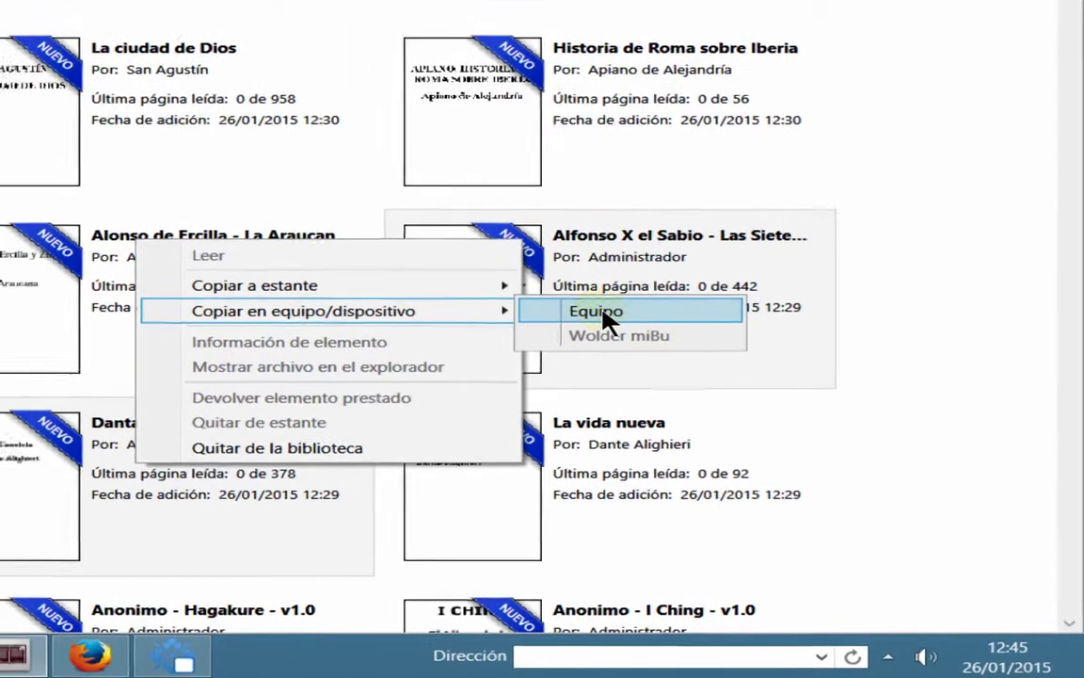
click(565, 284)
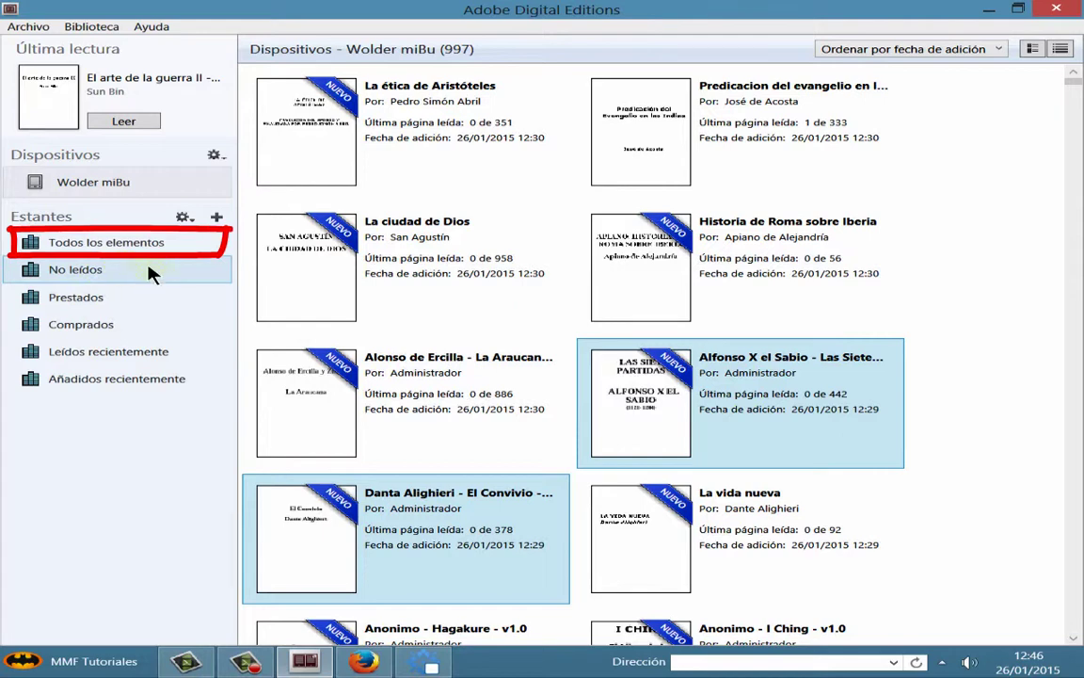
click(90, 244)
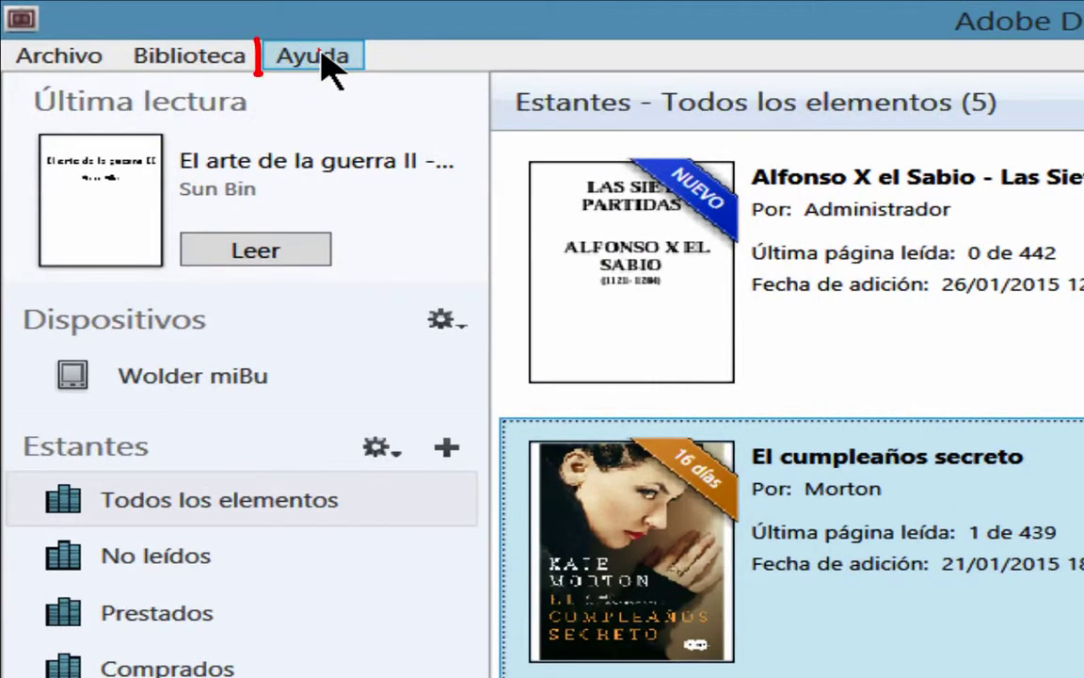
Step: Open the computer authorization form and switch to the Adobe ID registration page in Firefox
click(154, 28)
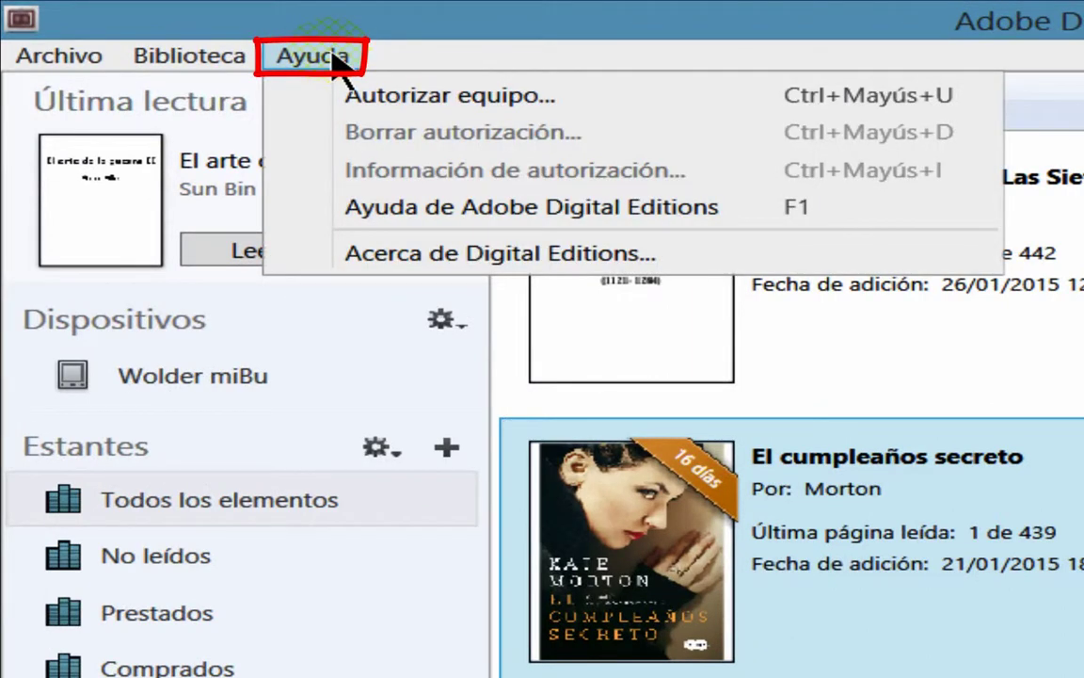
click(439, 105)
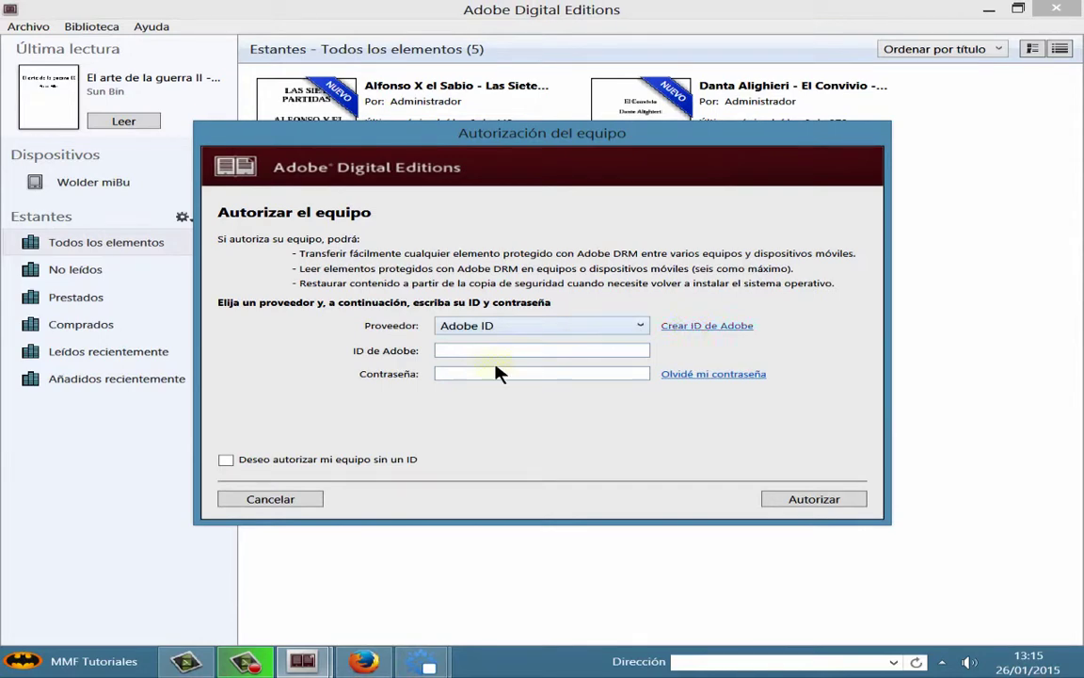
click(363, 662)
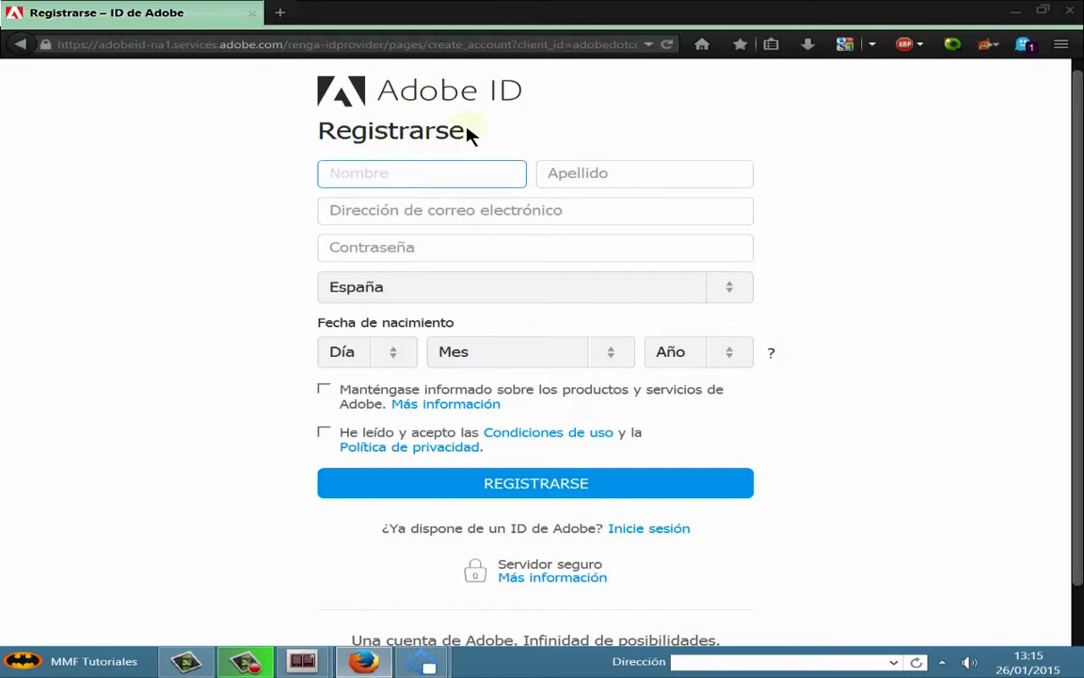
Step: Fill in the first name, surname and e-mail address on the Adobe ID registration form
click(360, 175)
click(361, 174)
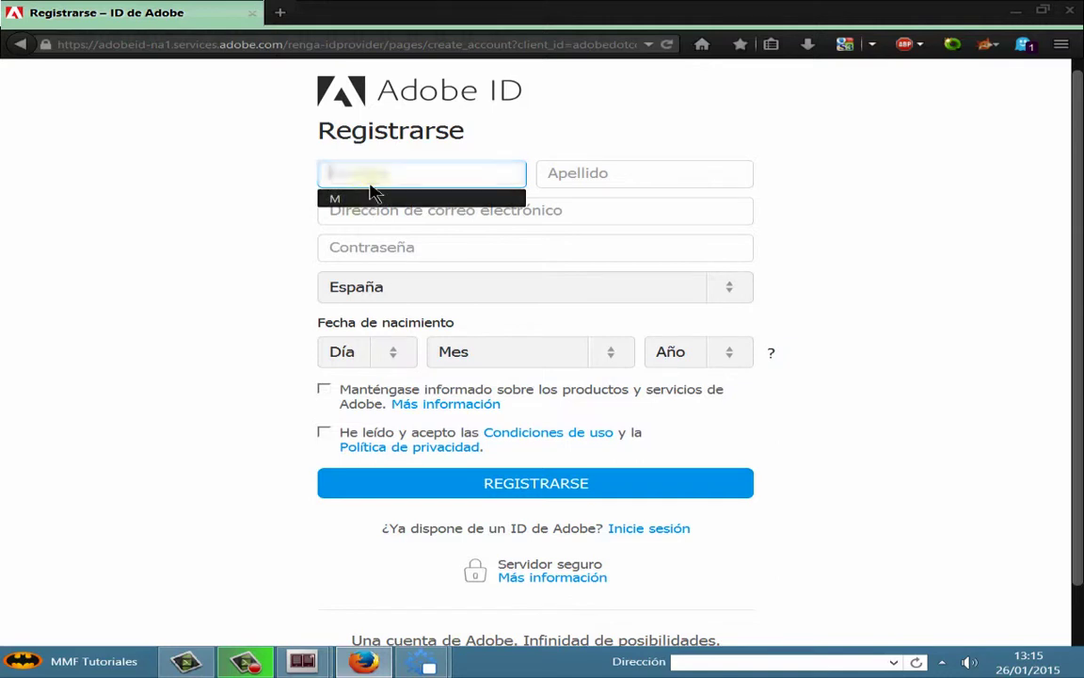
click(359, 195)
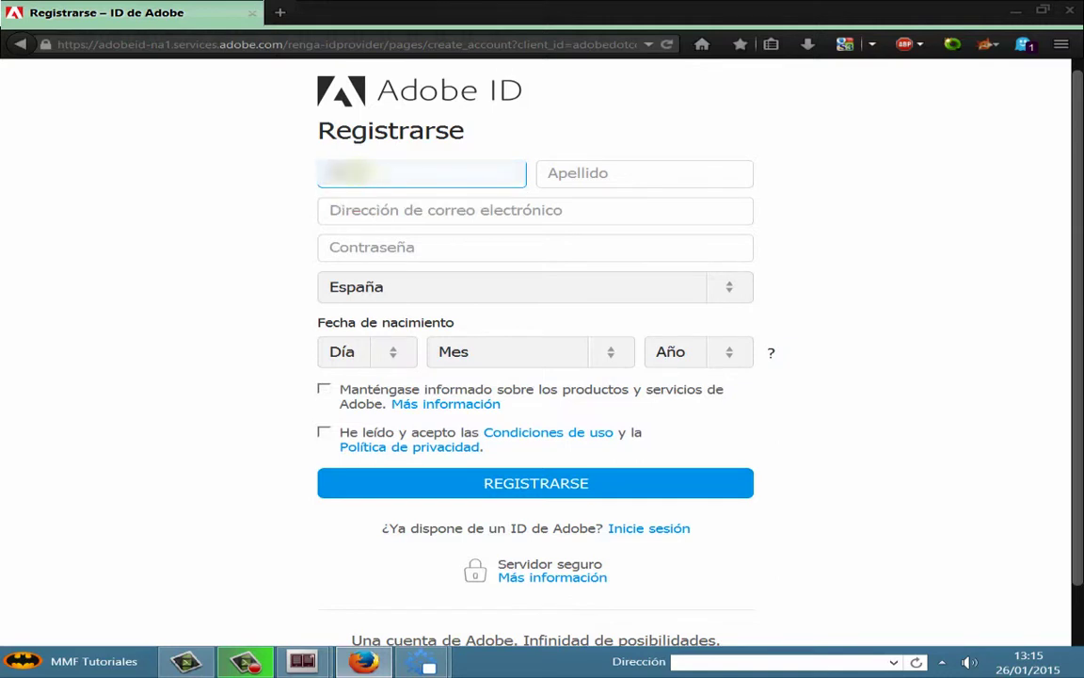
click(544, 173)
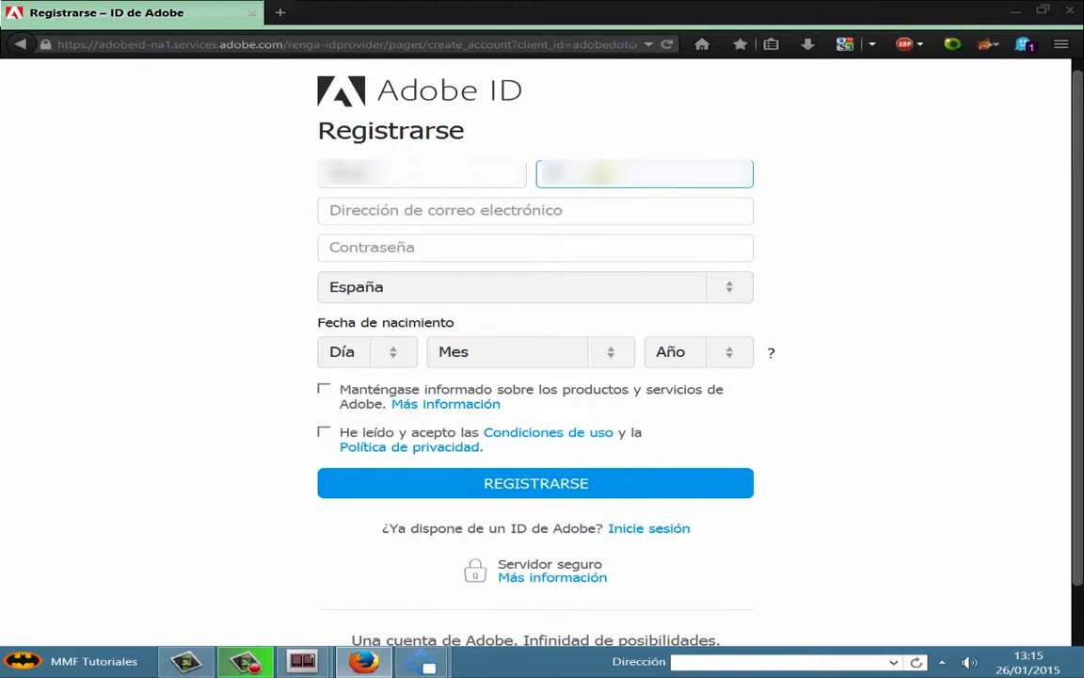
click(484, 211)
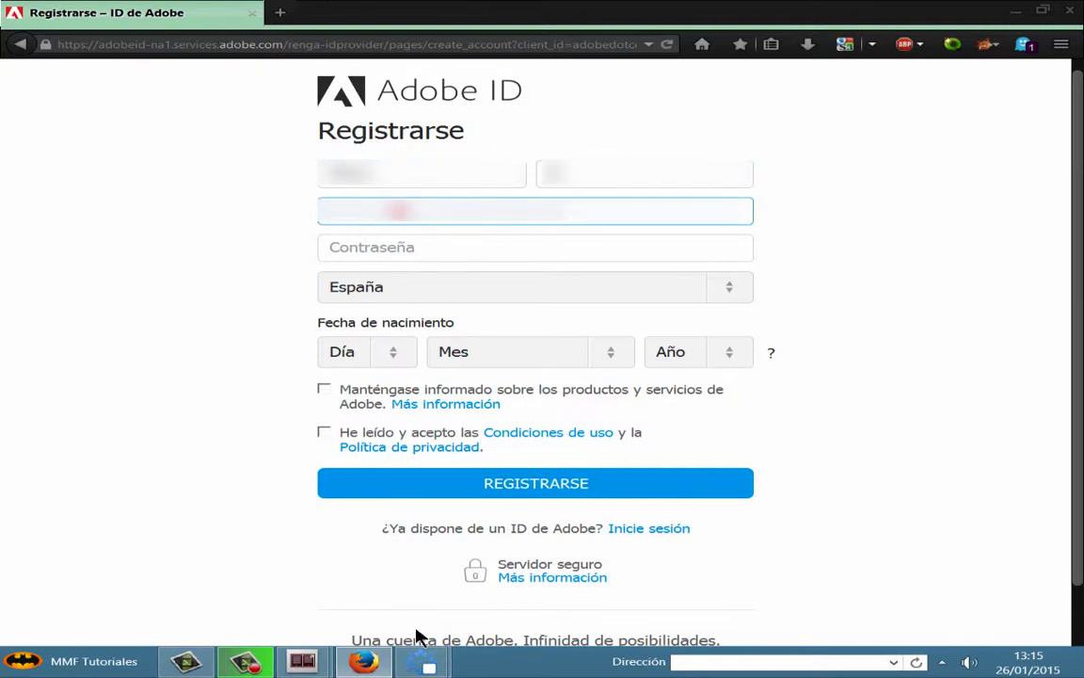
mouse_move(426, 661)
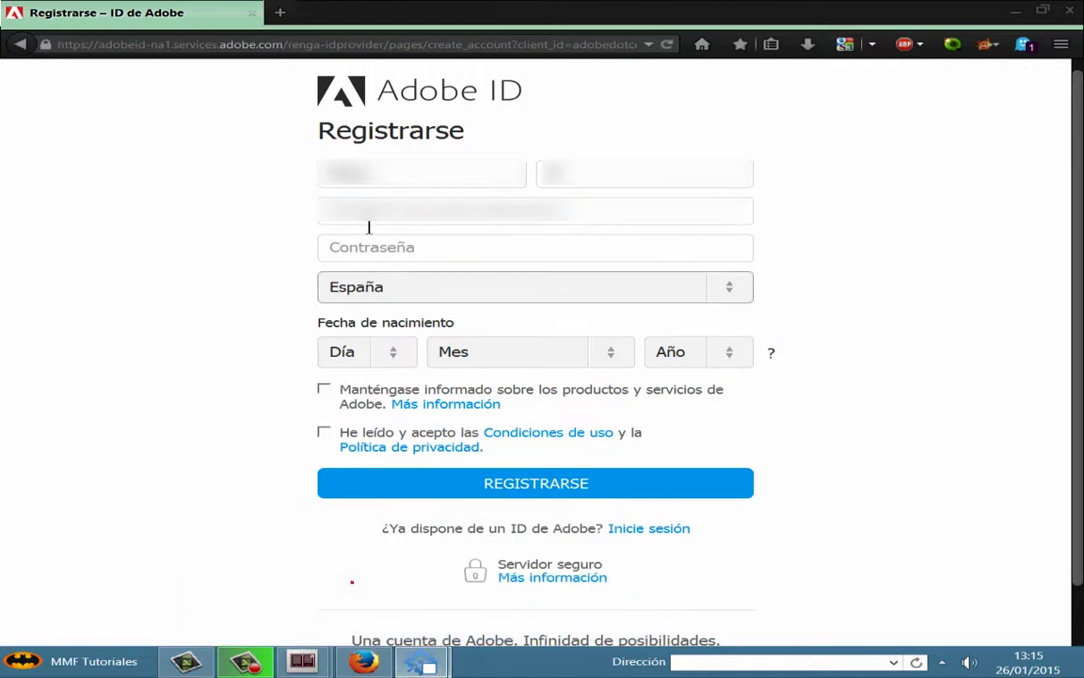
right_click(367, 209)
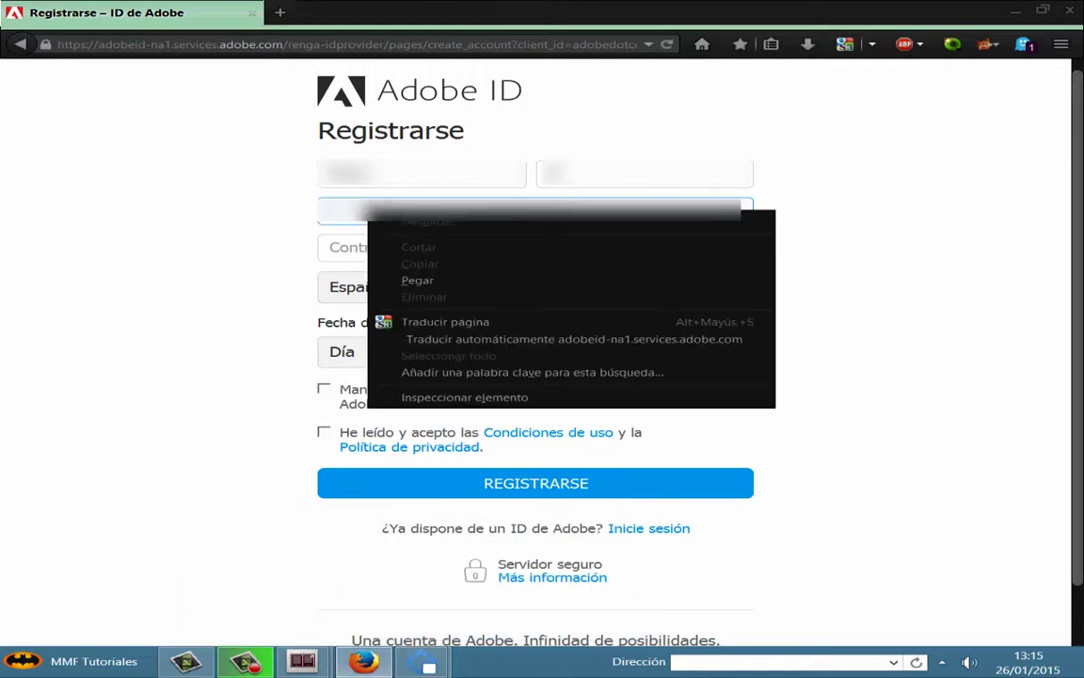
click(419, 280)
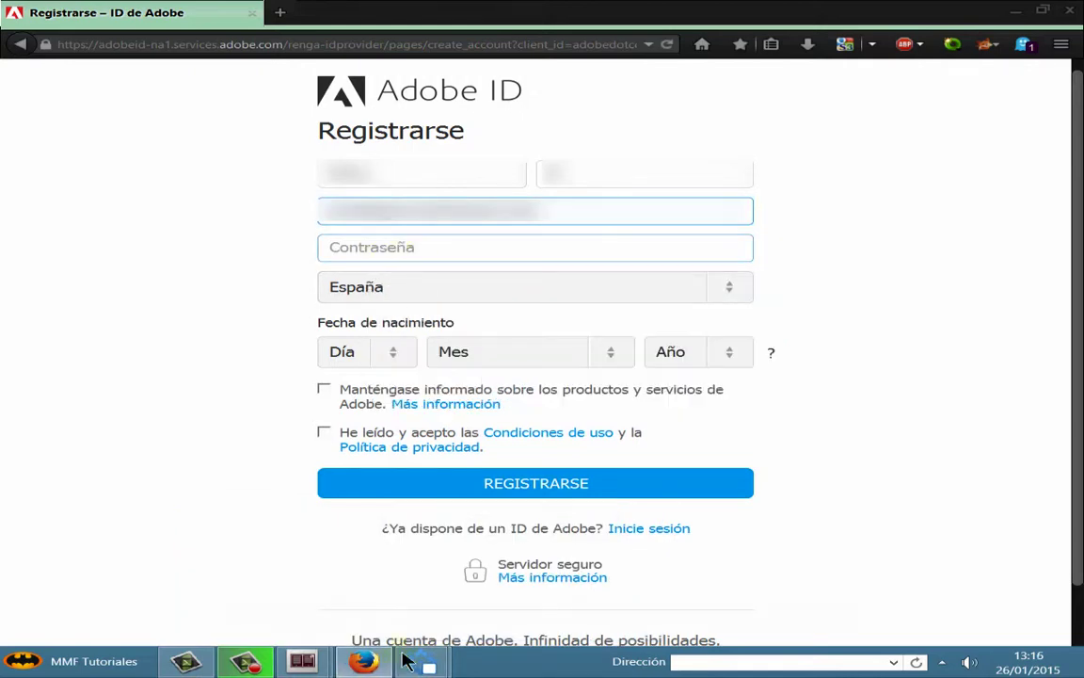
Step: Paste the account password into the Adobe ID registration form
mouse_move(428, 654)
click(401, 247)
right_click(401, 247)
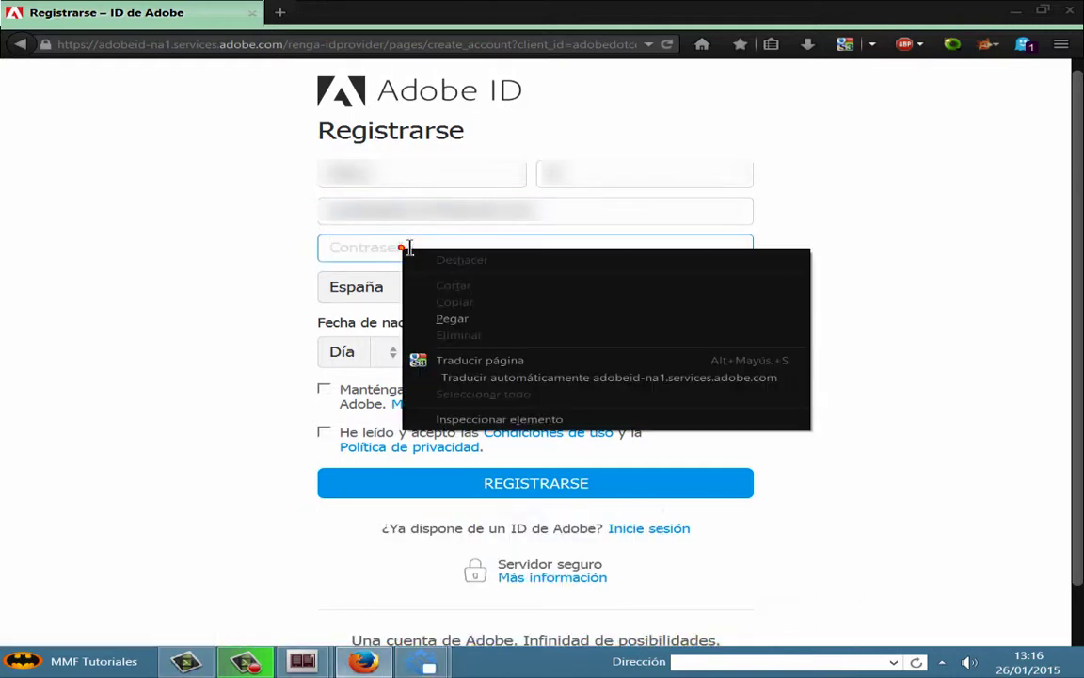
click(461, 318)
click(459, 315)
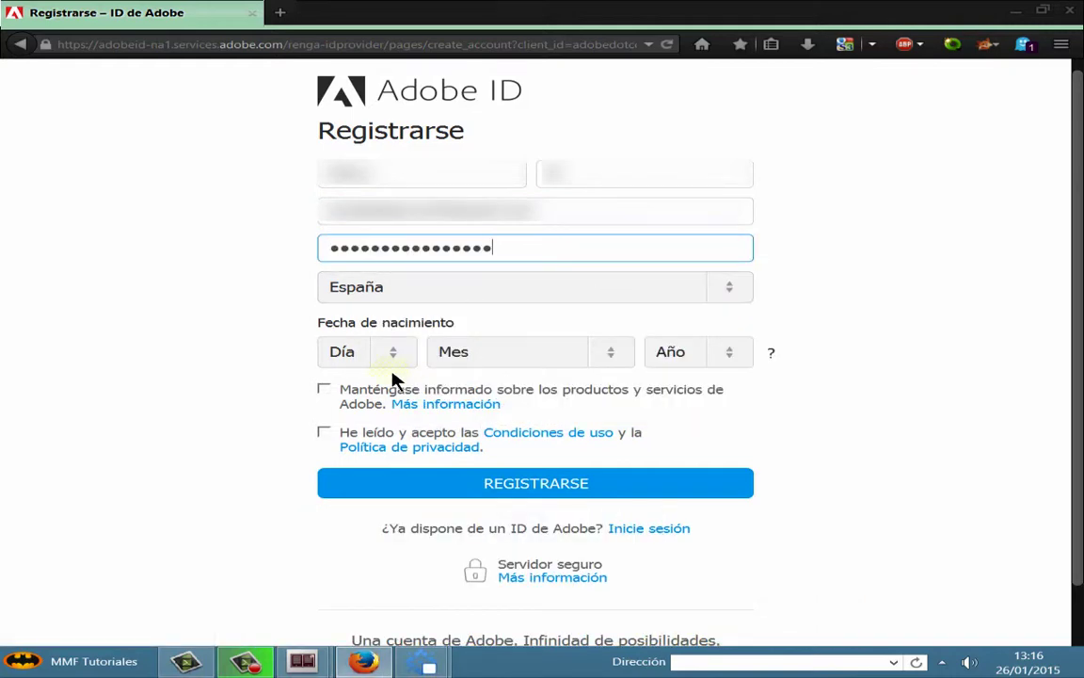
Step: Choose the date of birth, accept the terms of use and privacy policy, and submit the Adobe ID registration
click(393, 357)
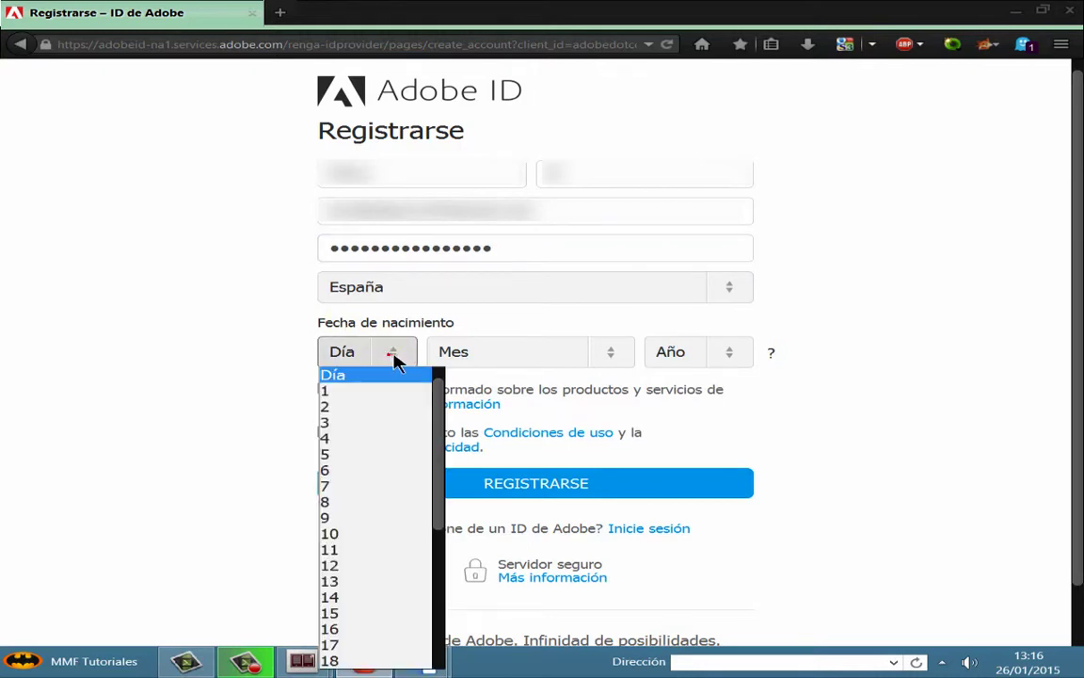
scroll(441, 414, down, 3)
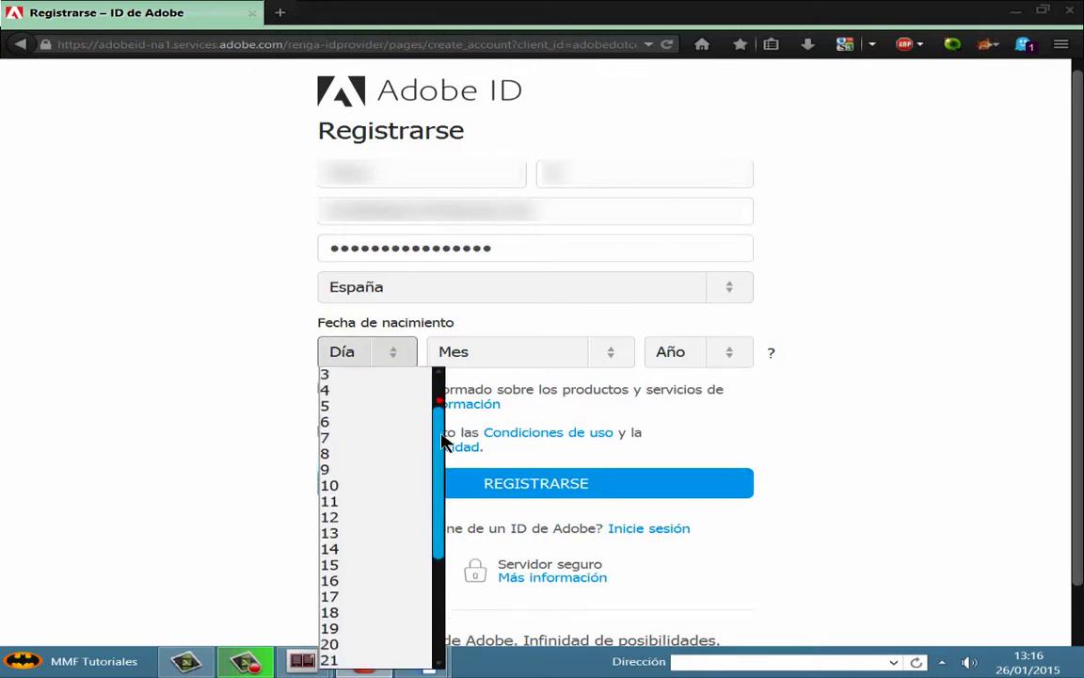
click(357, 487)
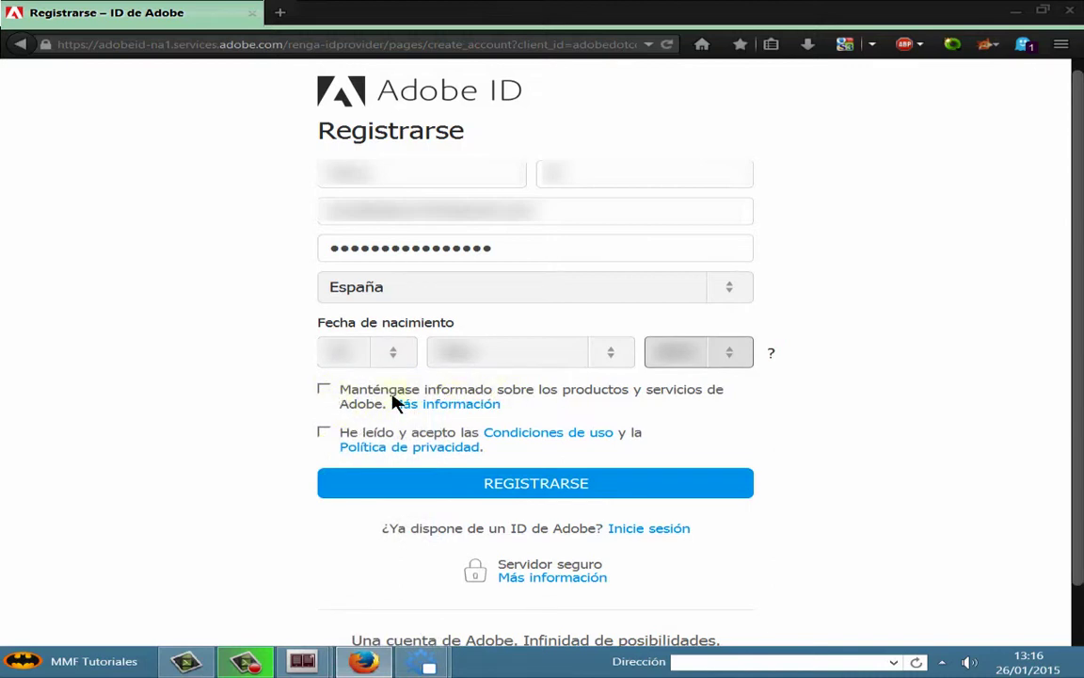
click(326, 434)
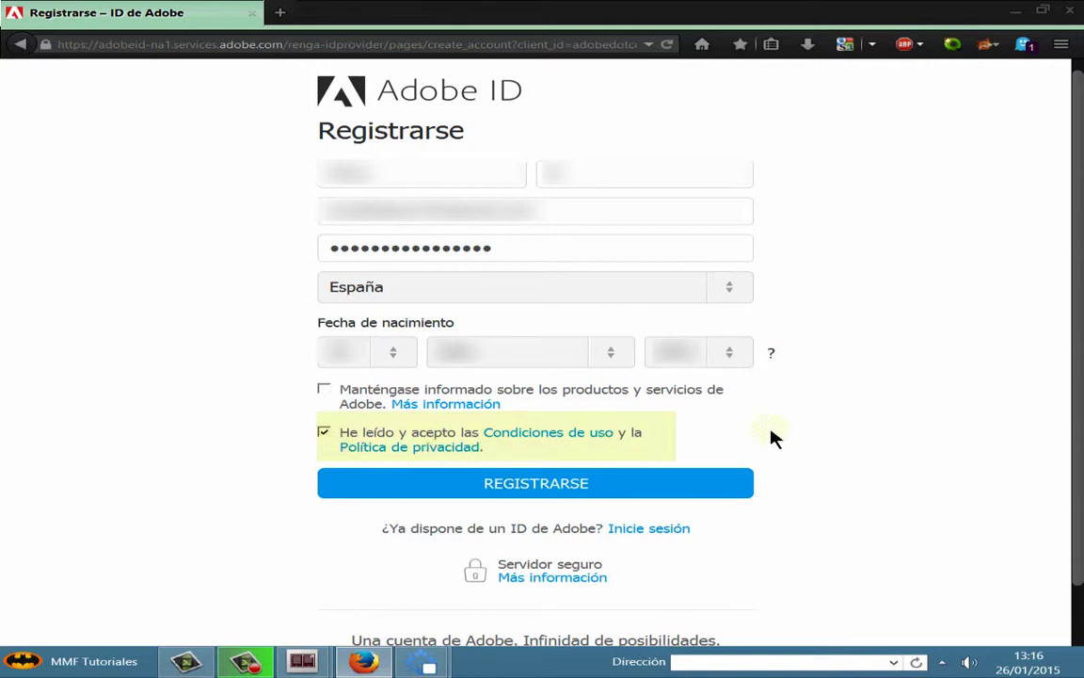
click(531, 484)
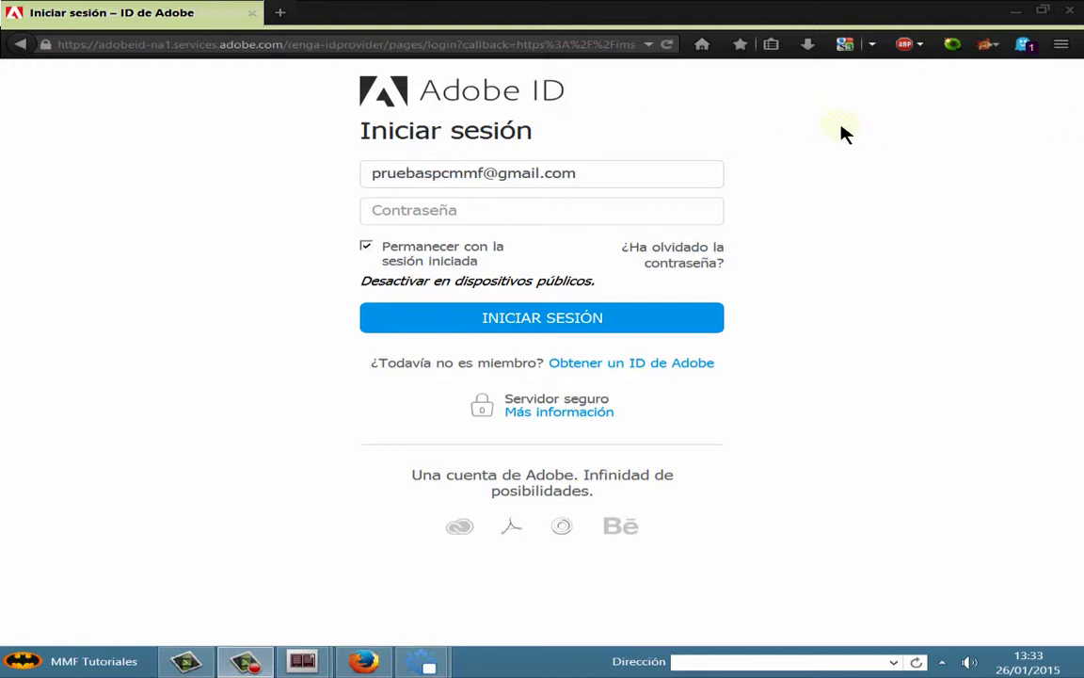
Step: Paste the account password on the Adobe ID sign-in page for the already entered e-mail
click(667, 172)
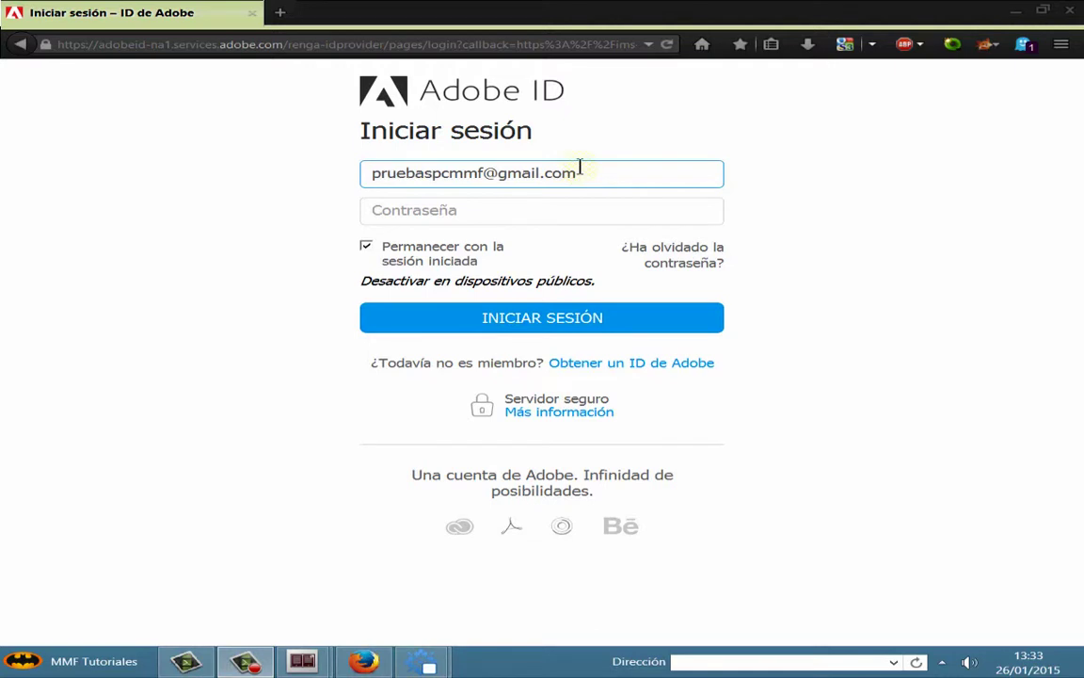
click(392, 210)
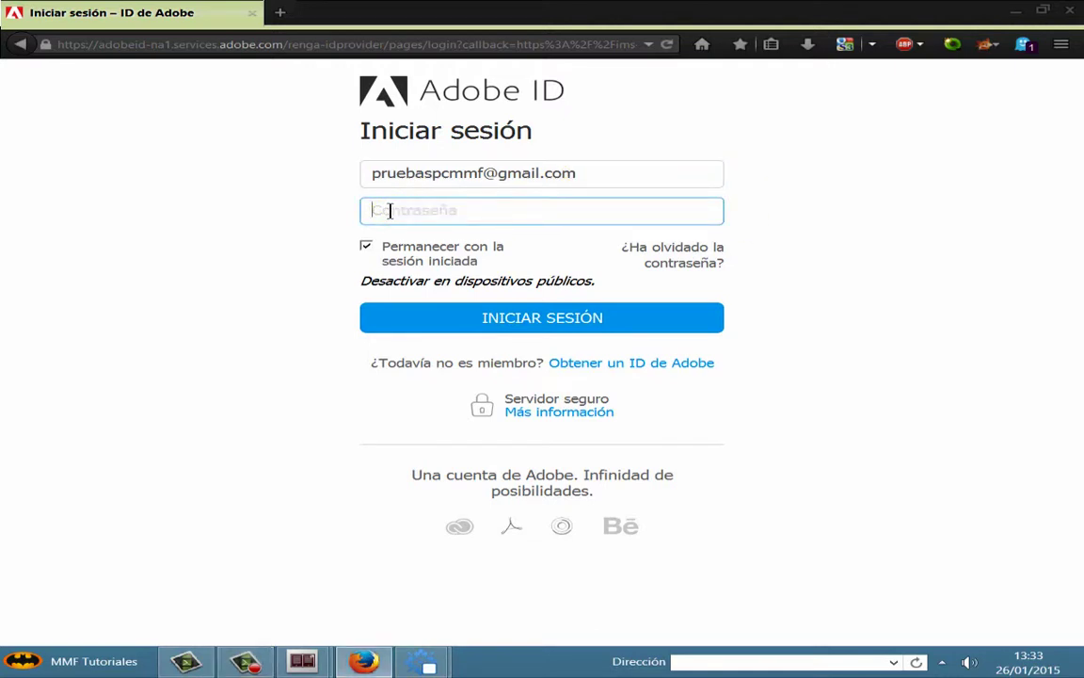
click(429, 665)
click(491, 211)
right_click(422, 210)
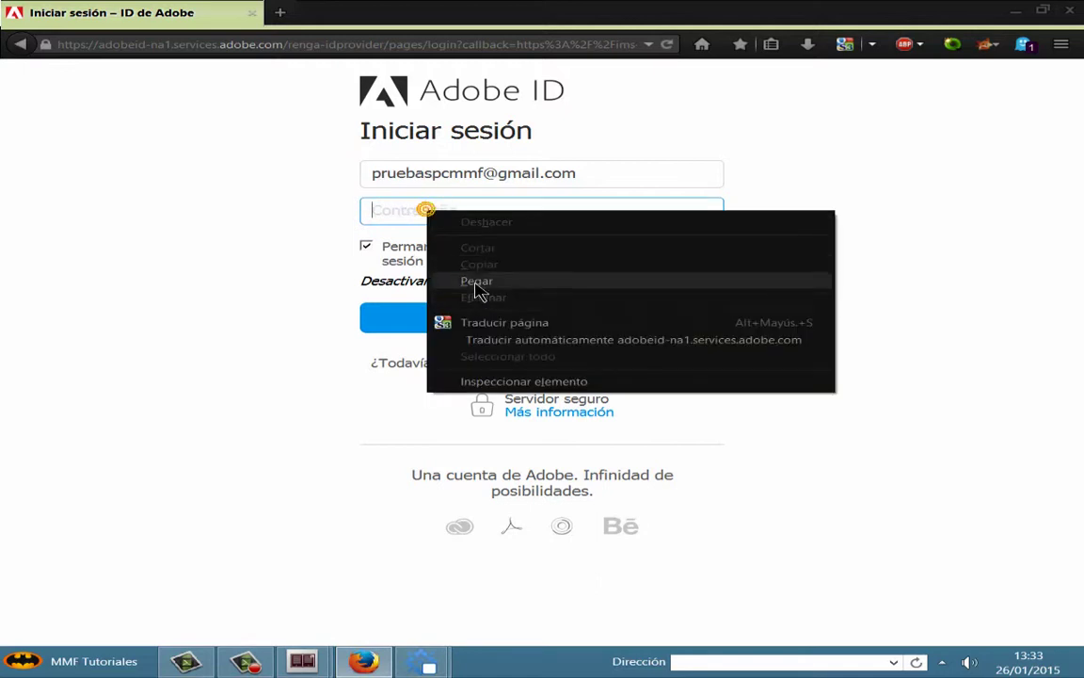
click(475, 283)
Step: Sign in to Adobe without staying signed in, and dismiss the browser's offer to remember the password
click(364, 248)
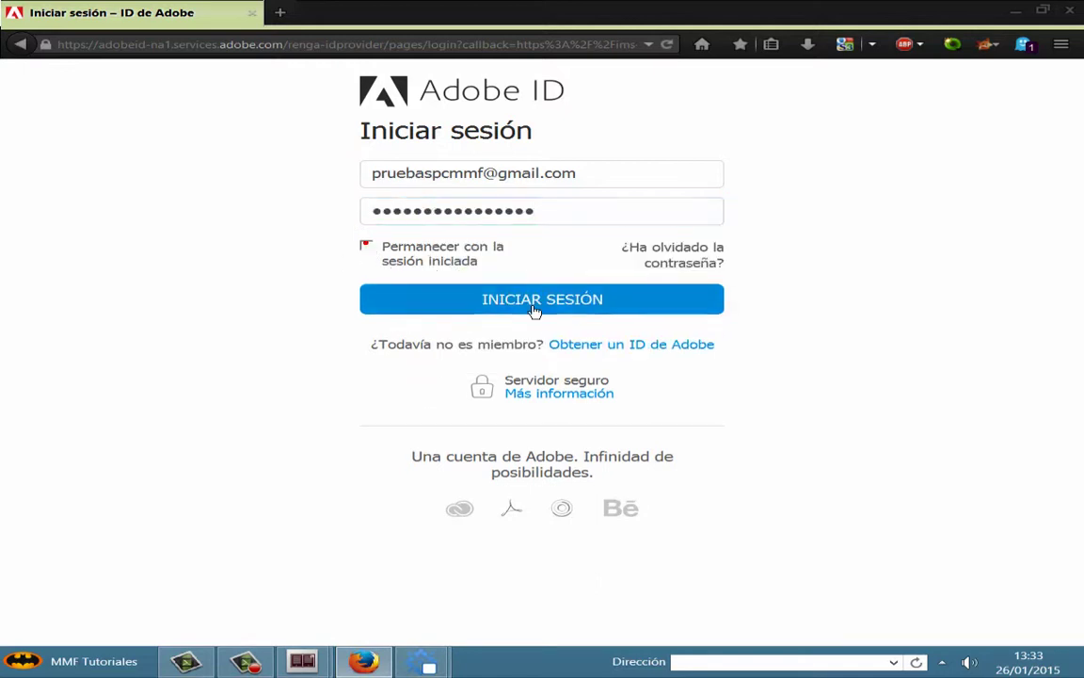
click(534, 303)
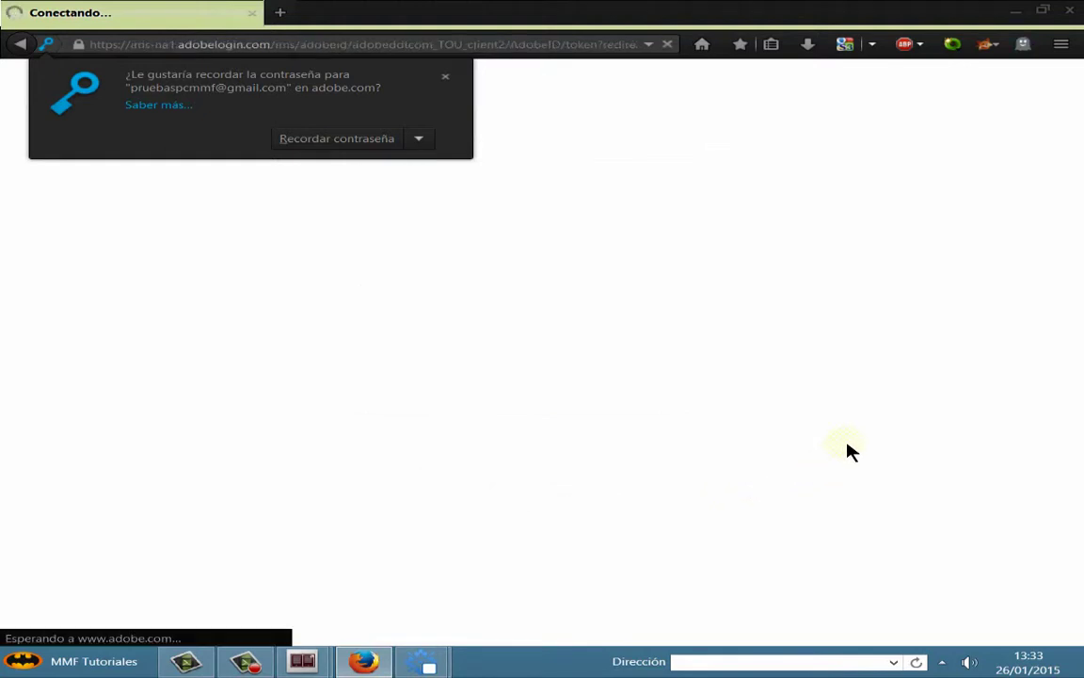
click(447, 79)
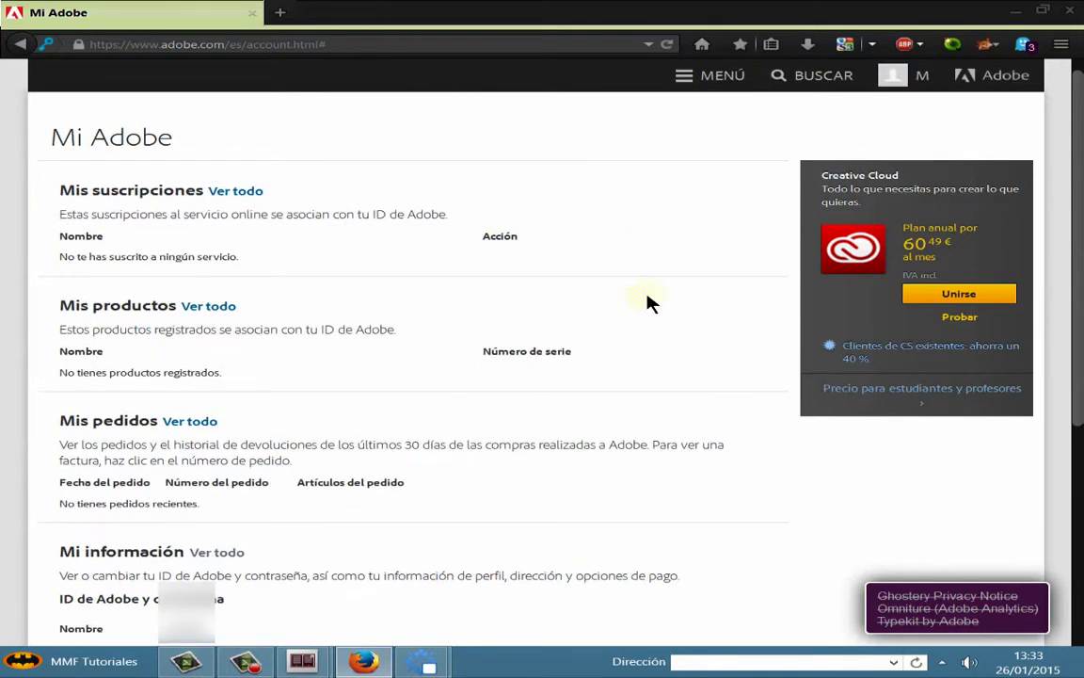
scroll(636, 294, down, 3)
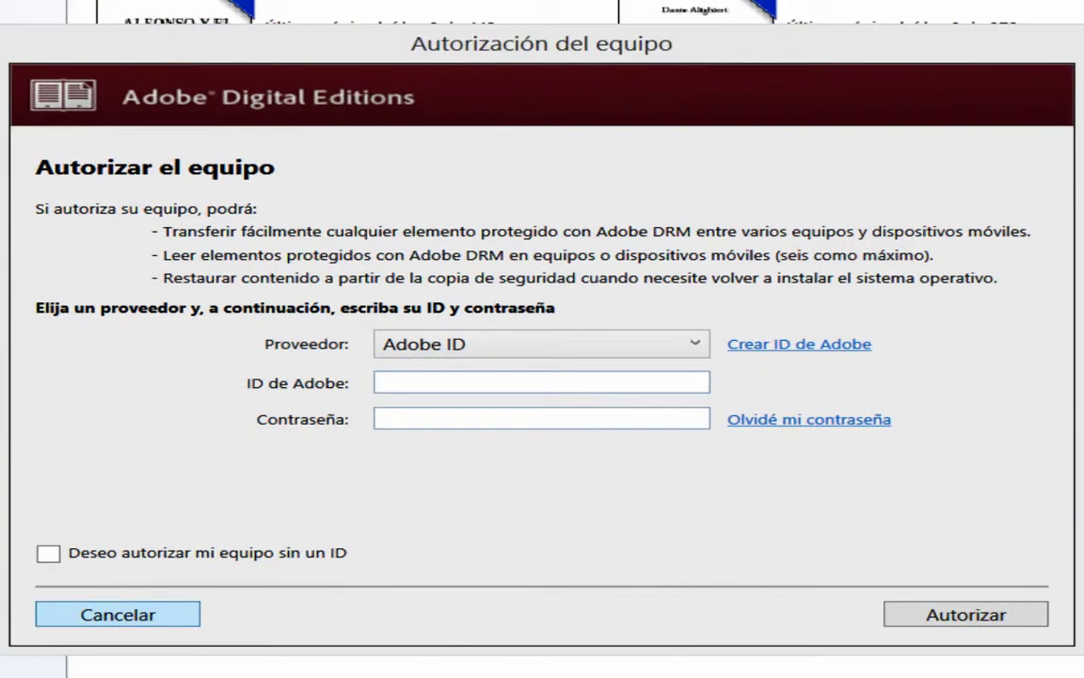
Step: Authorize the computer in Adobe Digital Editions by entering the Adobe ID e-mail and password, and close the authorization dialog
click(382, 382)
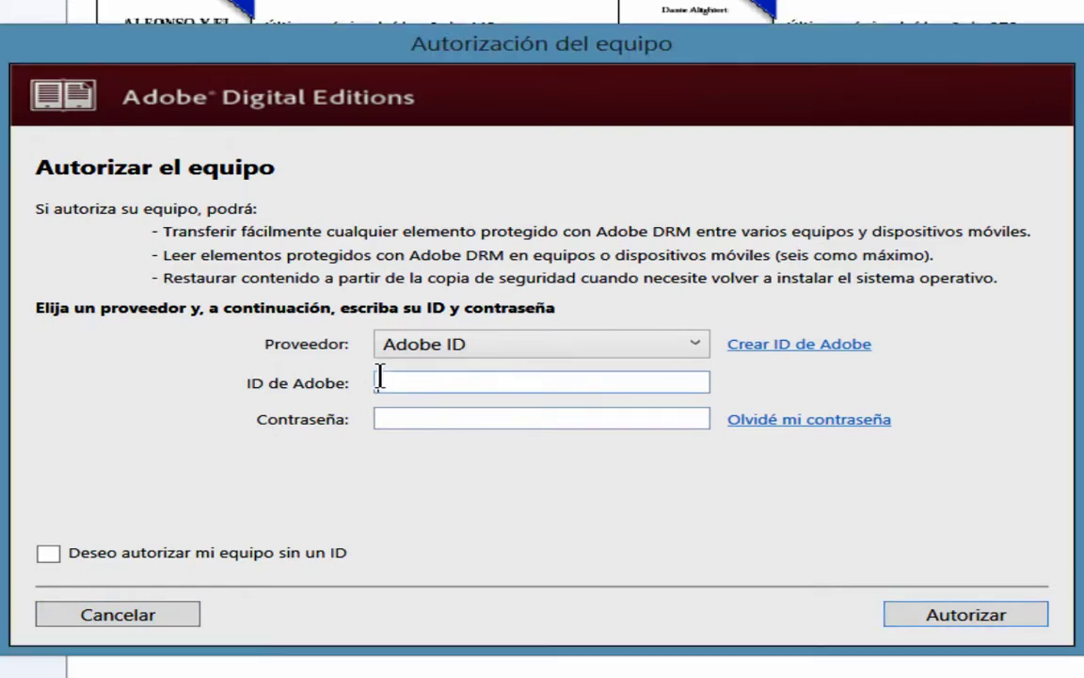
right_click(390, 379)
click(480, 455)
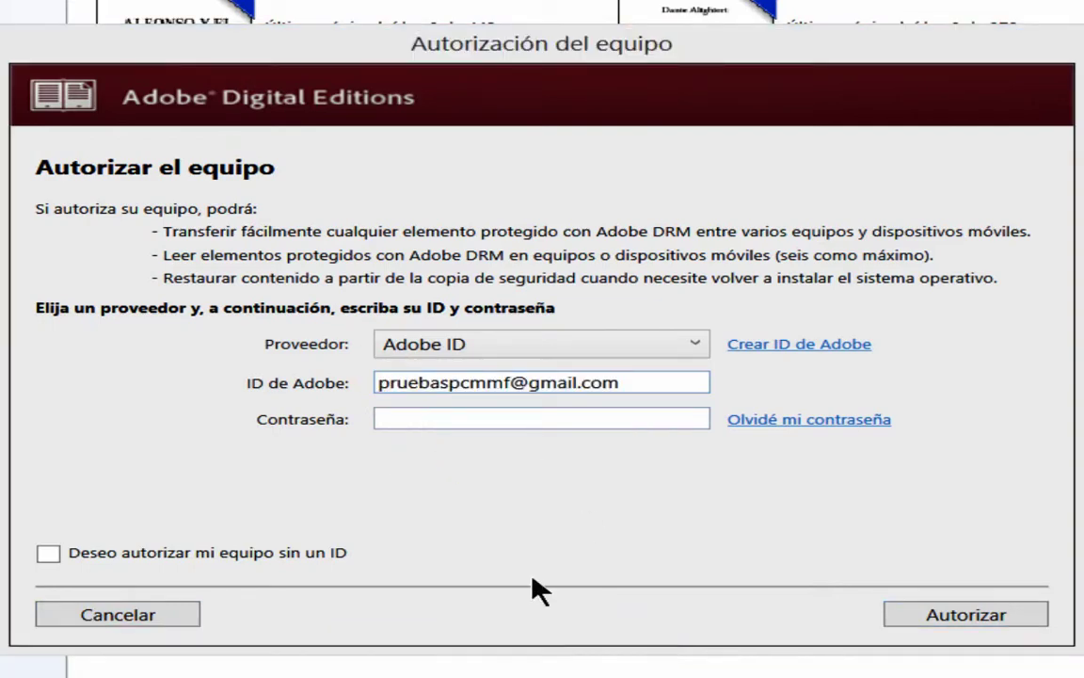
click(503, 419)
right_click(502, 418)
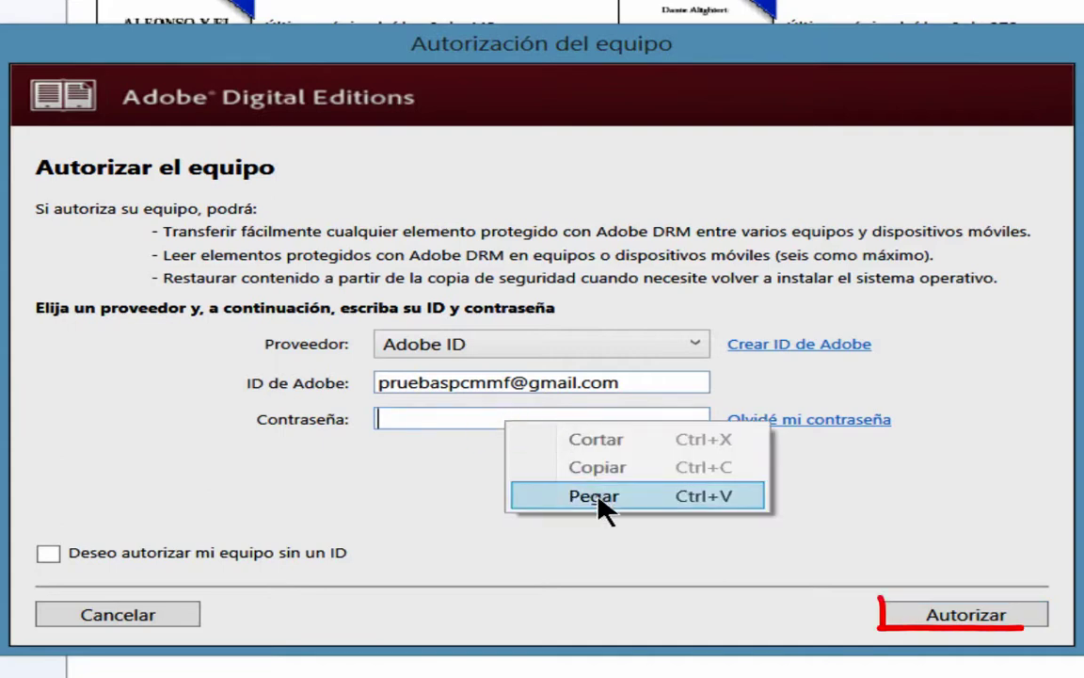
click(595, 496)
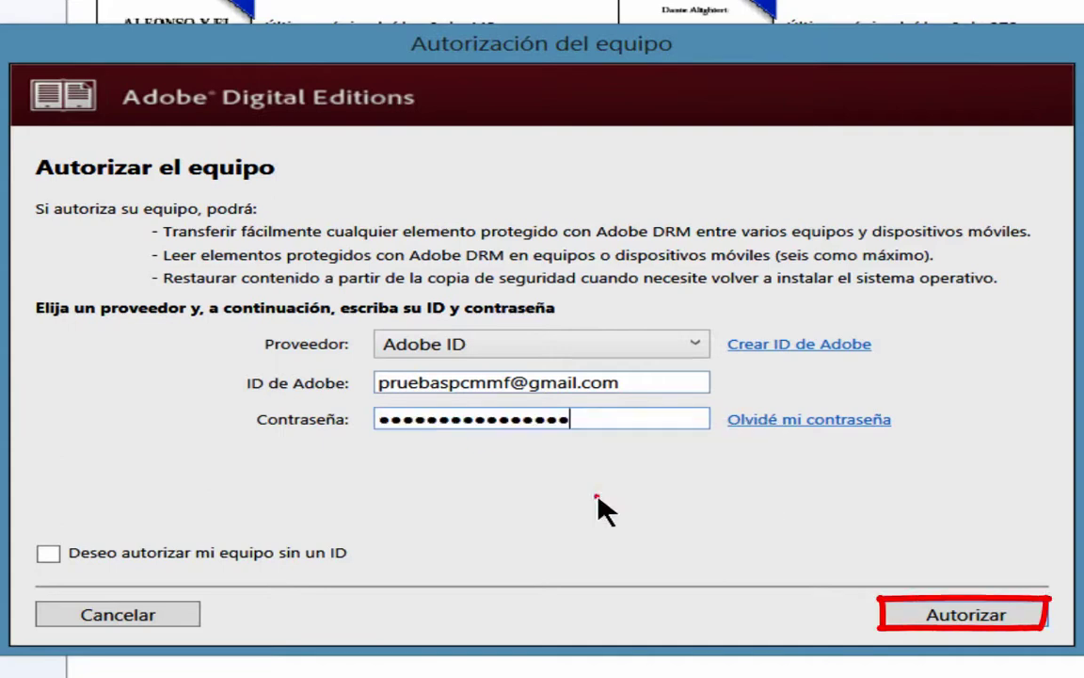
click(968, 621)
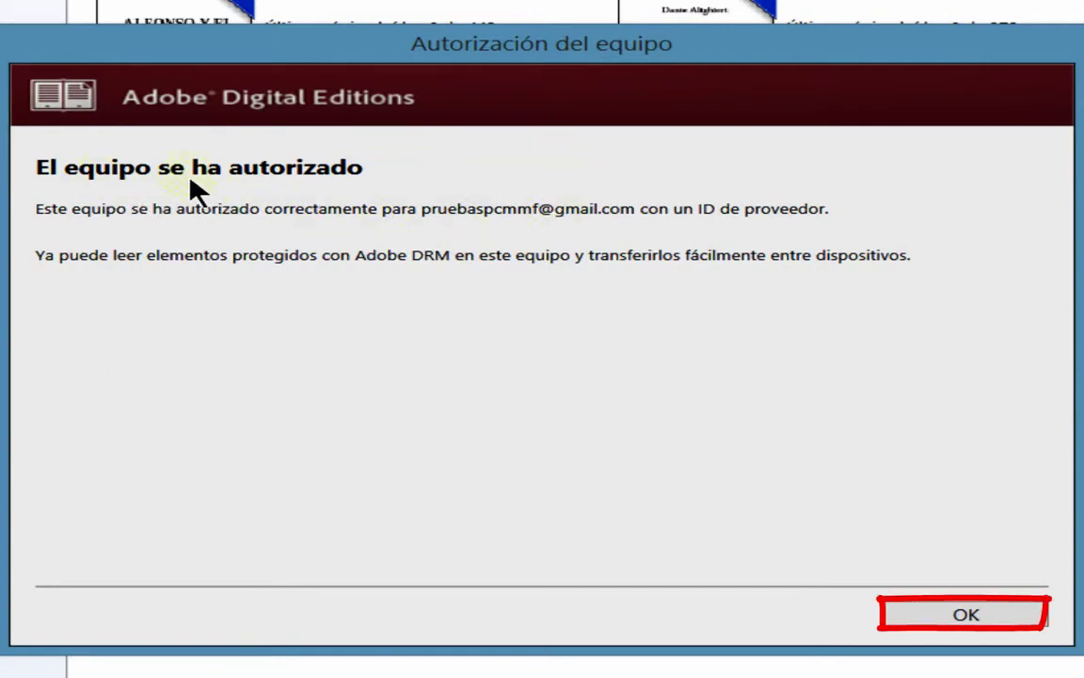
click(963, 622)
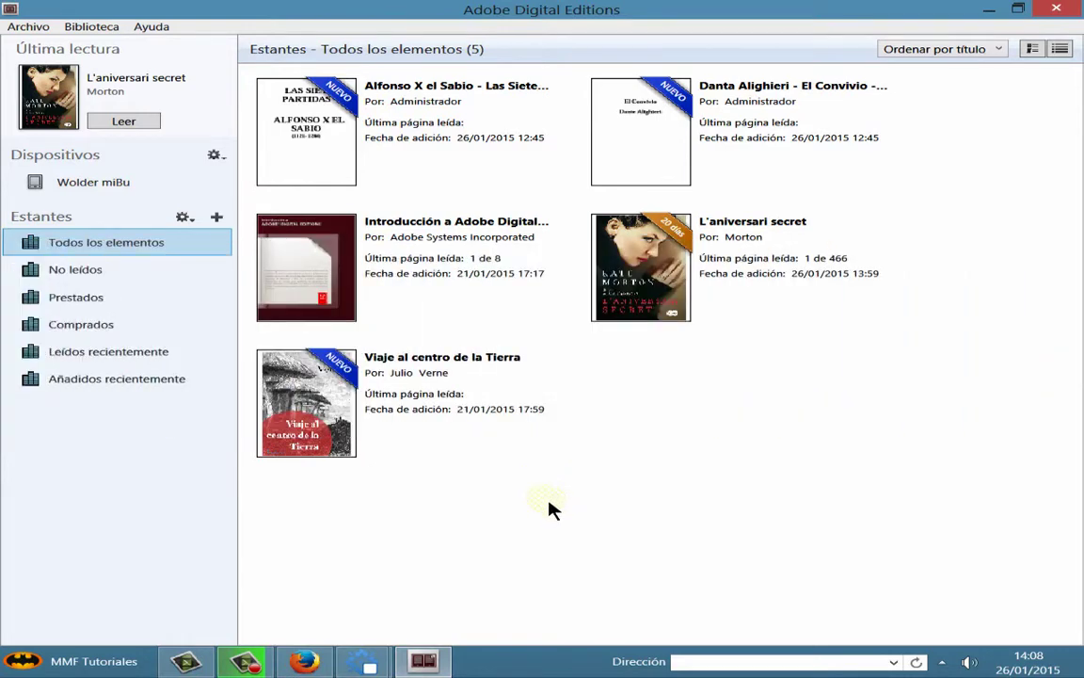
Step: Authorize the connected Wolder miBu e-reader with the default Adobe ID and close the authorization dialog
click(98, 184)
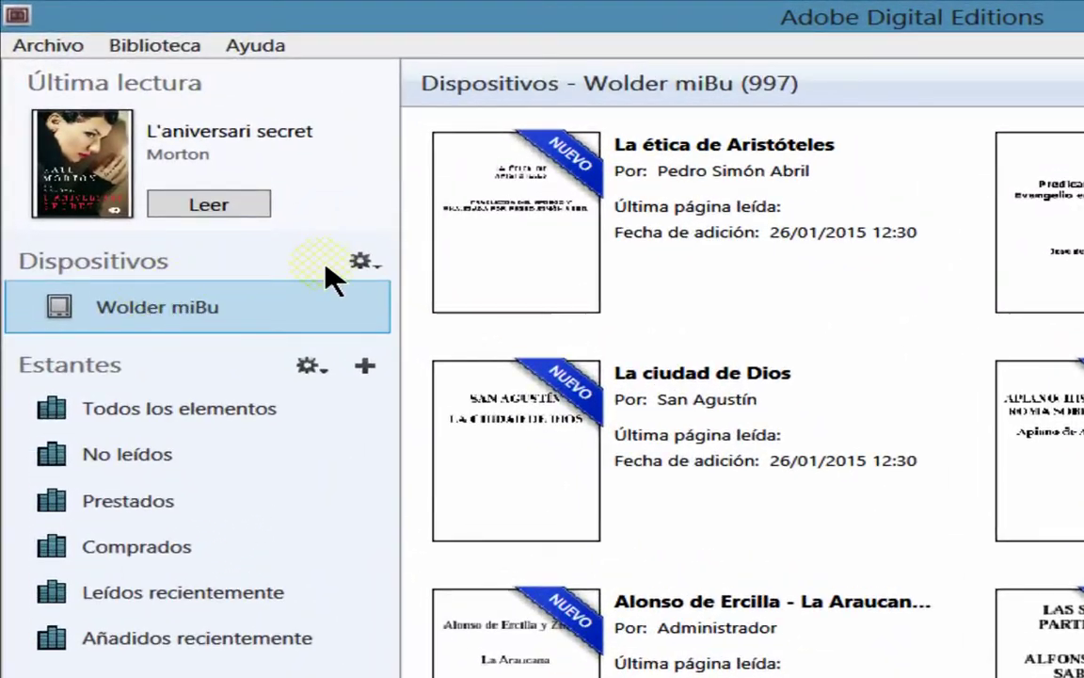
click(372, 267)
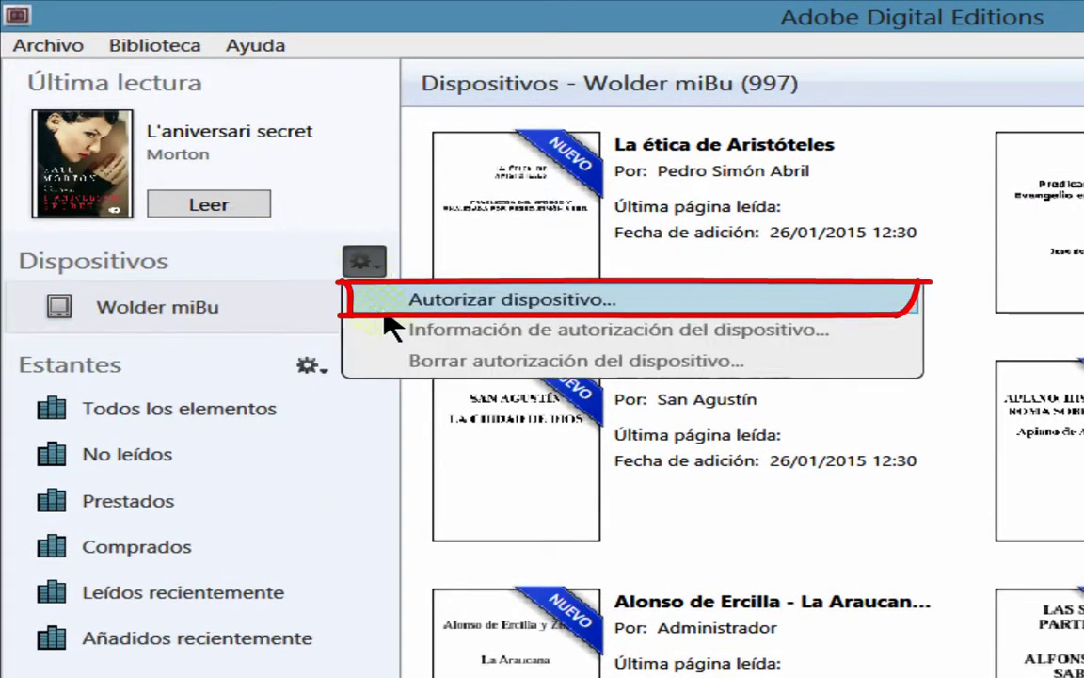
click(544, 301)
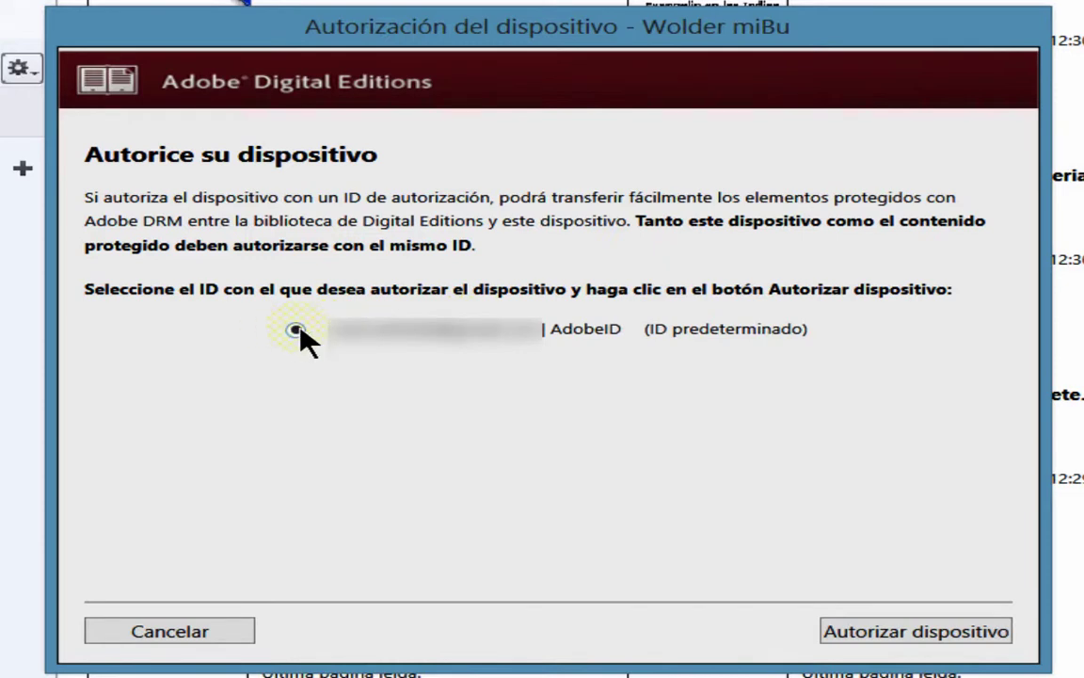
click(894, 633)
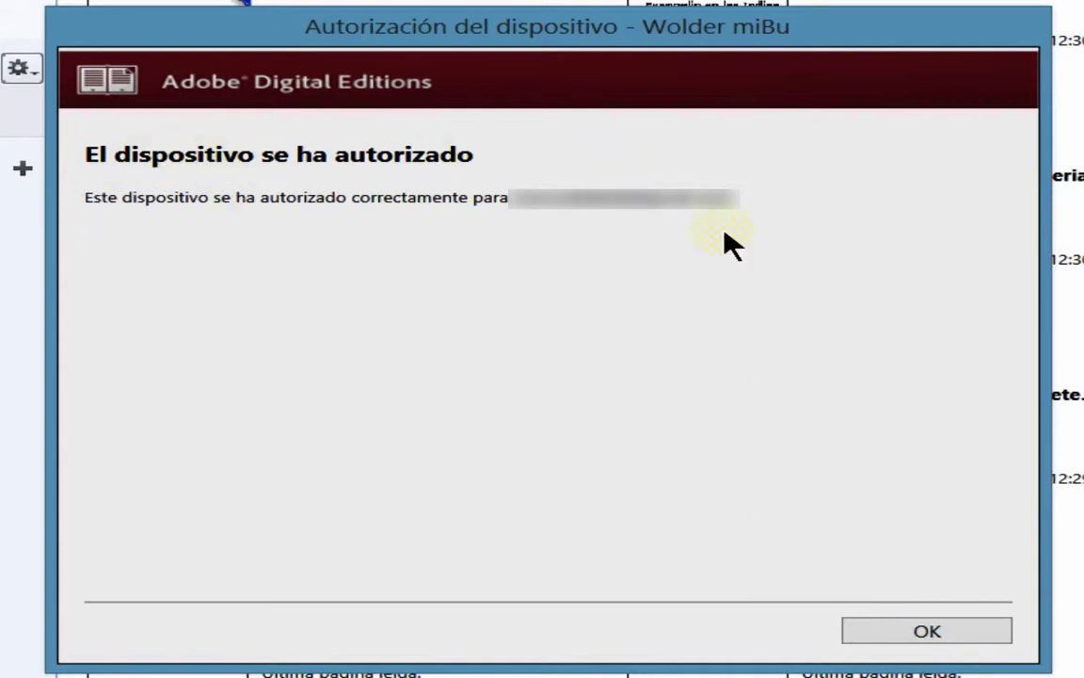
click(927, 633)
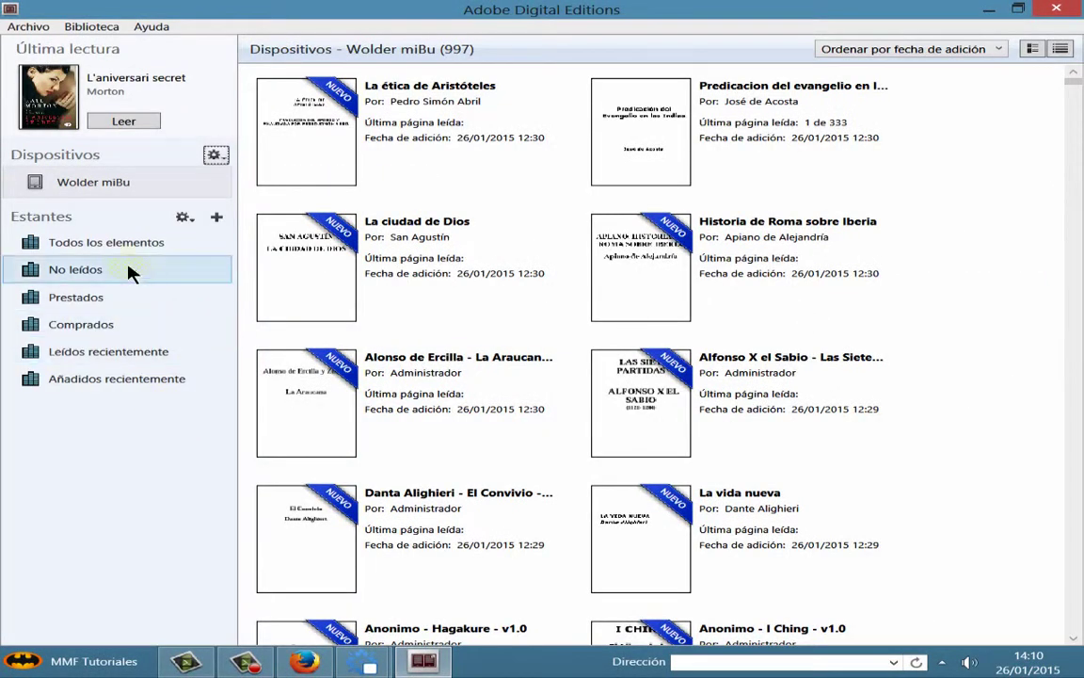
Step: Copy the borrowed book L'aniversari secret from the Todos los elementos shelf to the Wolder miBu e-reader
click(111, 243)
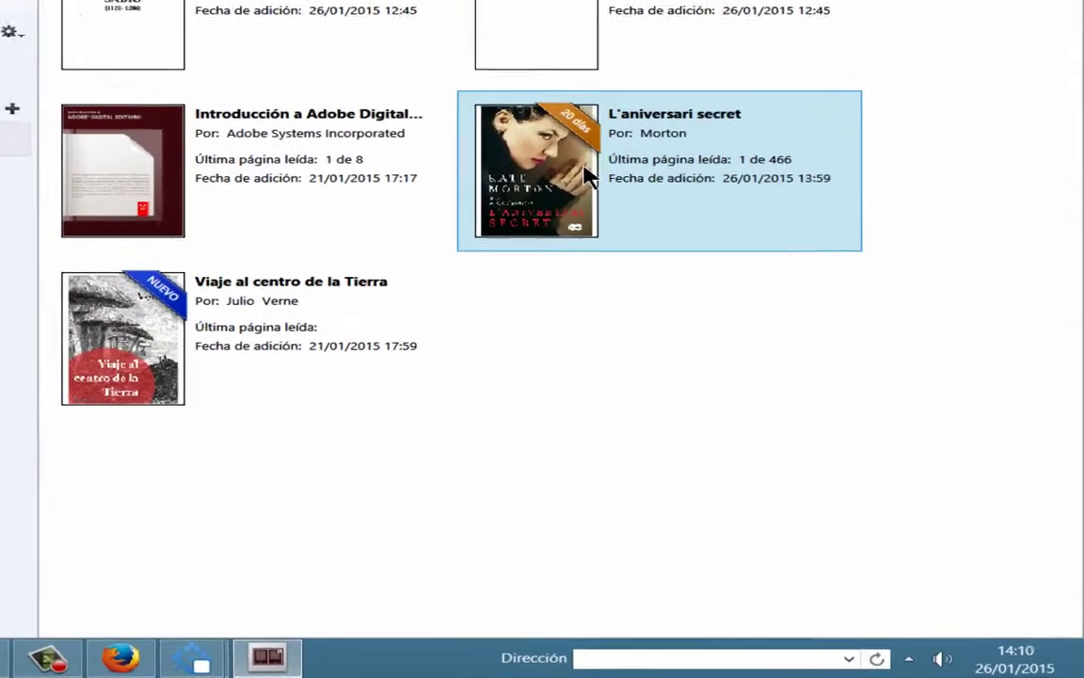
right_click(669, 253)
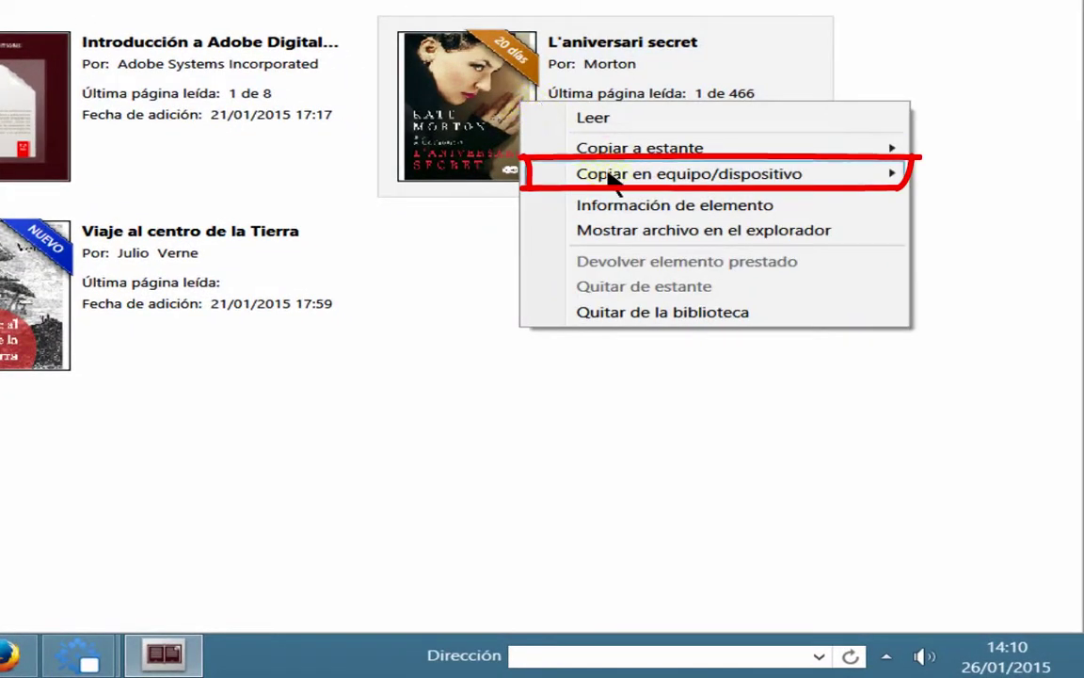
mouse_move(607, 180)
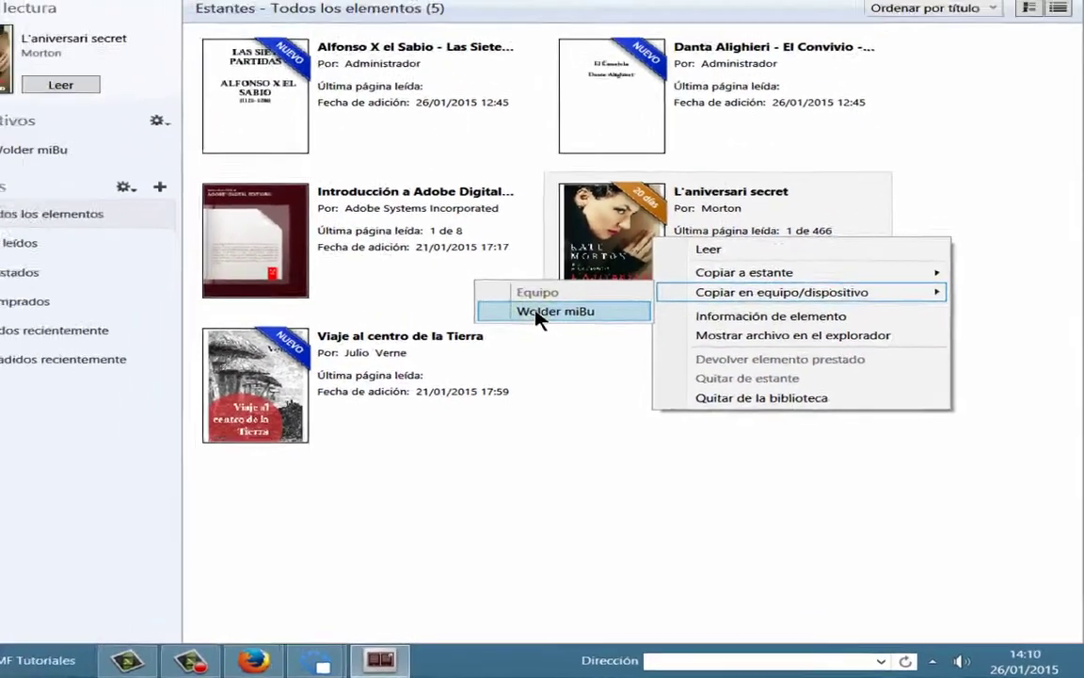
click(365, 203)
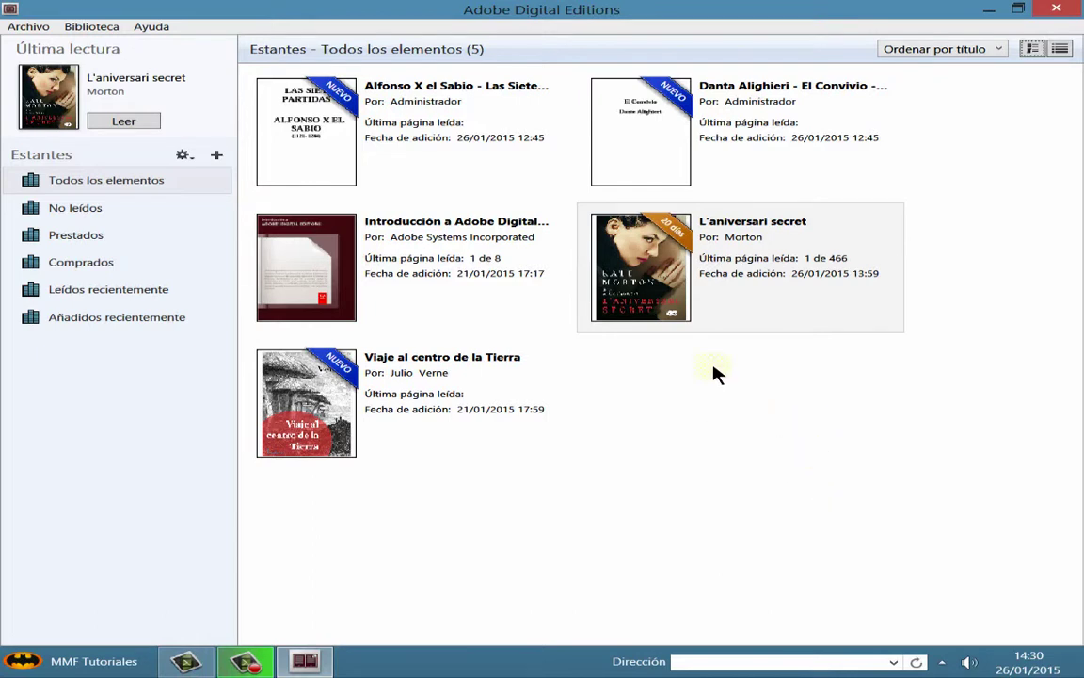
Step: Open L'aniversari secret for reading, page through to chapter 1, and move ahead to about page 23
double_click(732, 262)
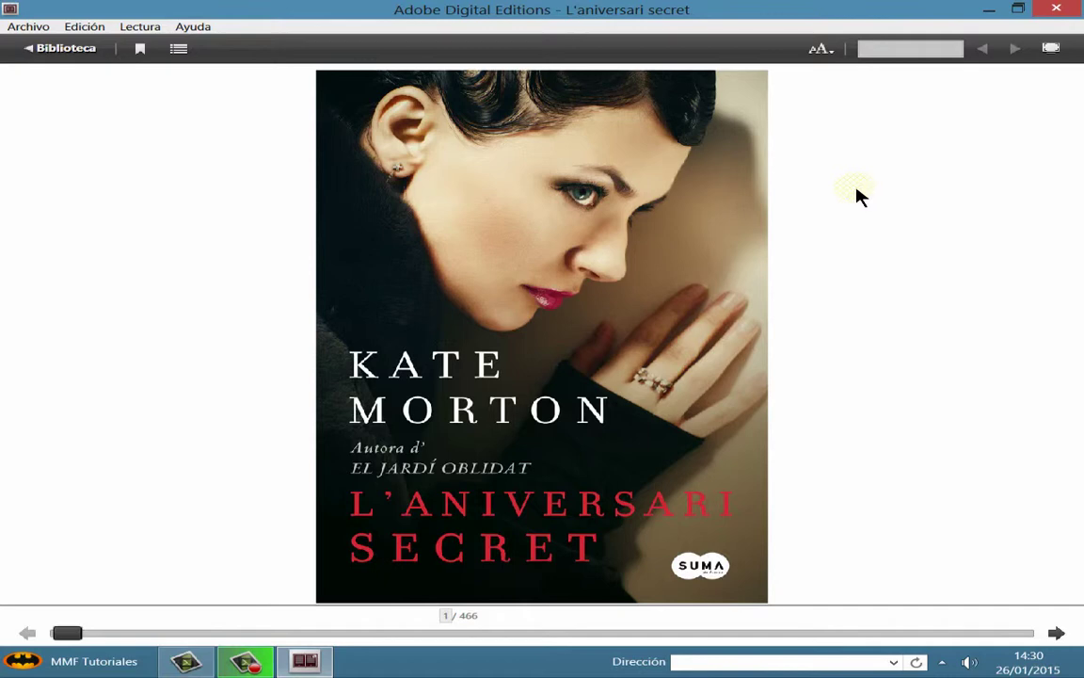
scroll(542, 336, down, 1)
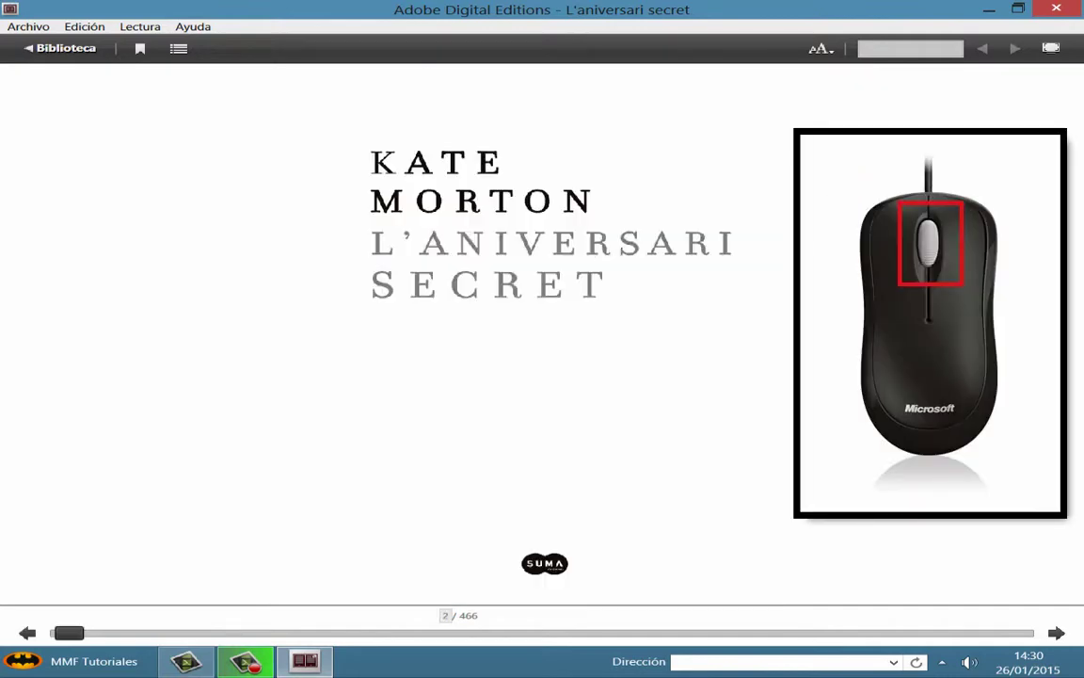
scroll(542, 336, down, 2)
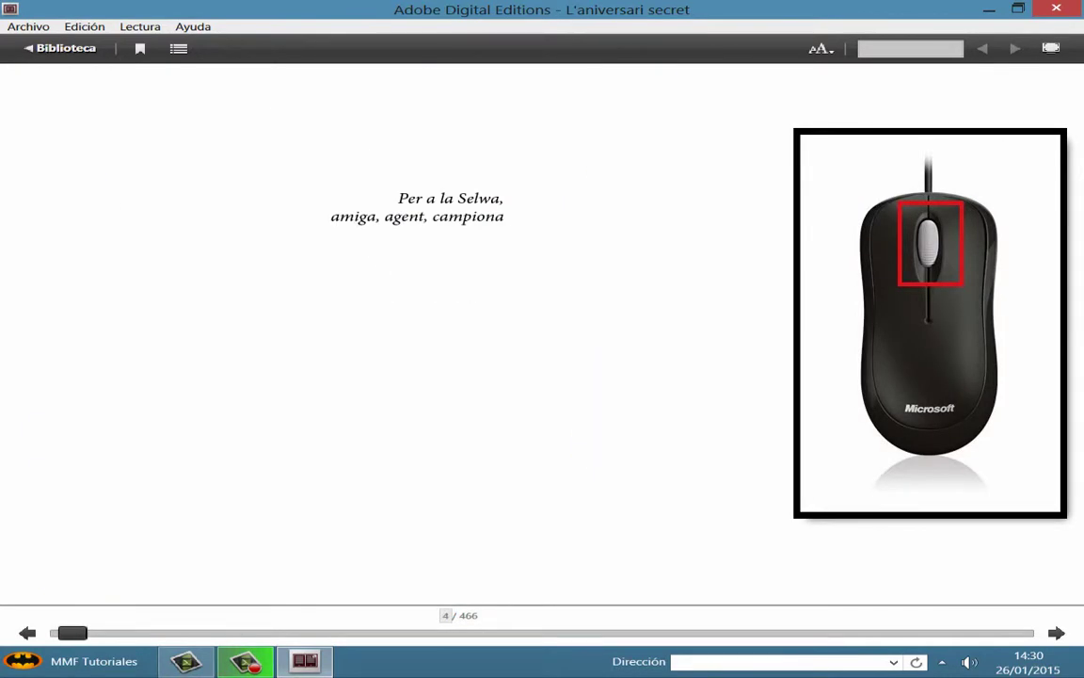
scroll(793, 183, down, 2)
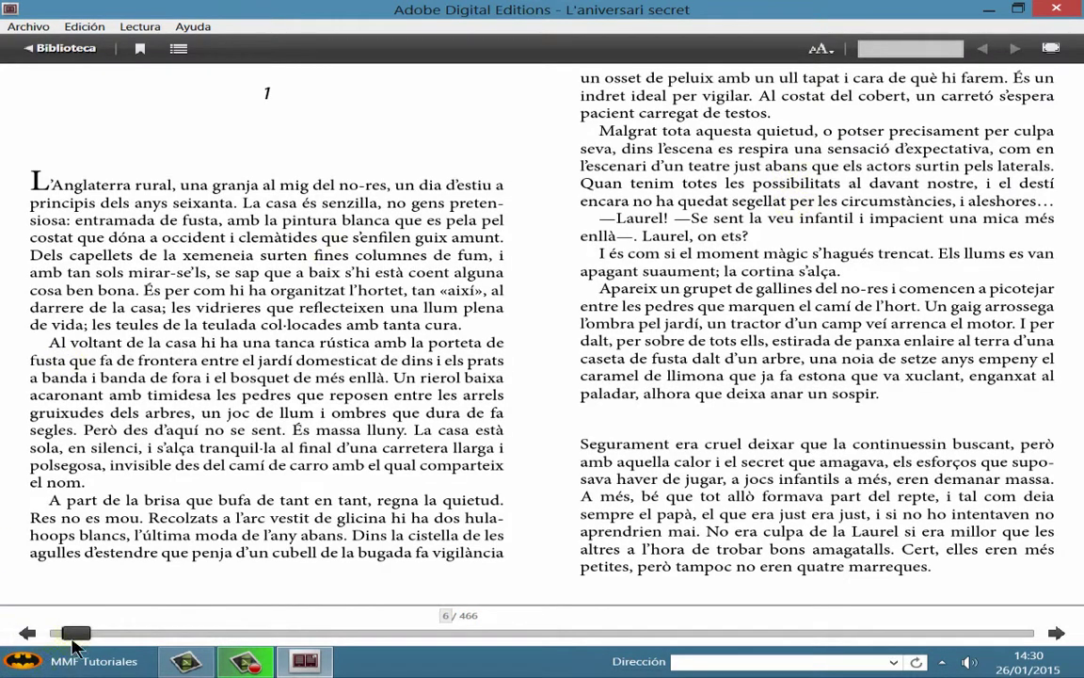
drag(75, 637, 268, 633)
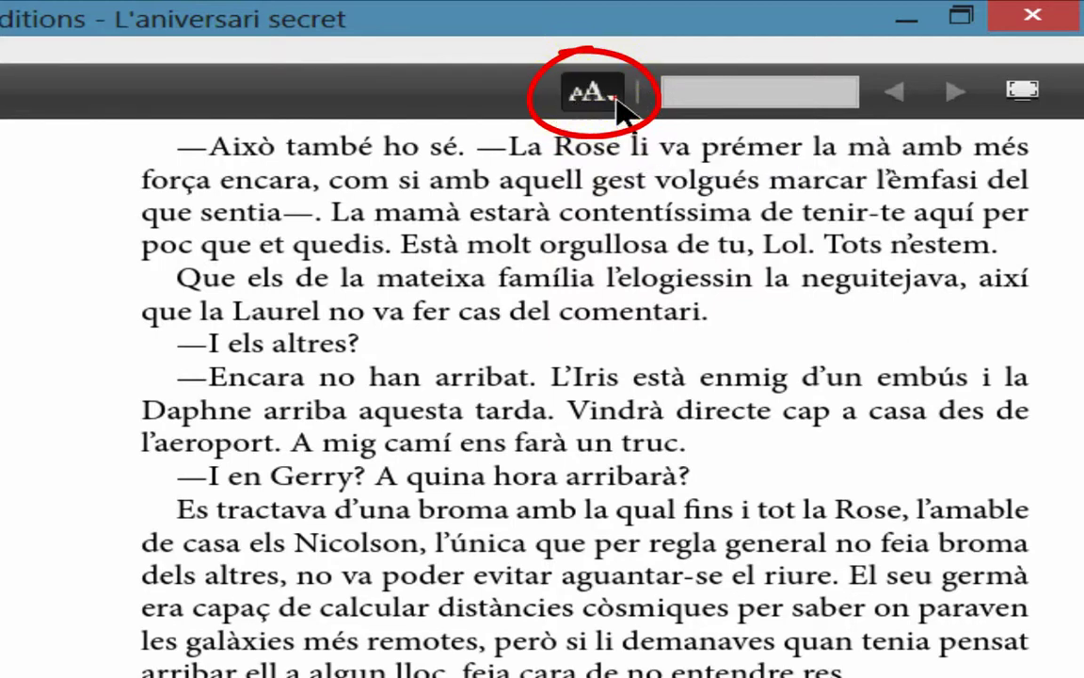
Step: Set the book's text size to Extragrande and page forward to the passage beginning "Van girar pel passadís"
click(610, 98)
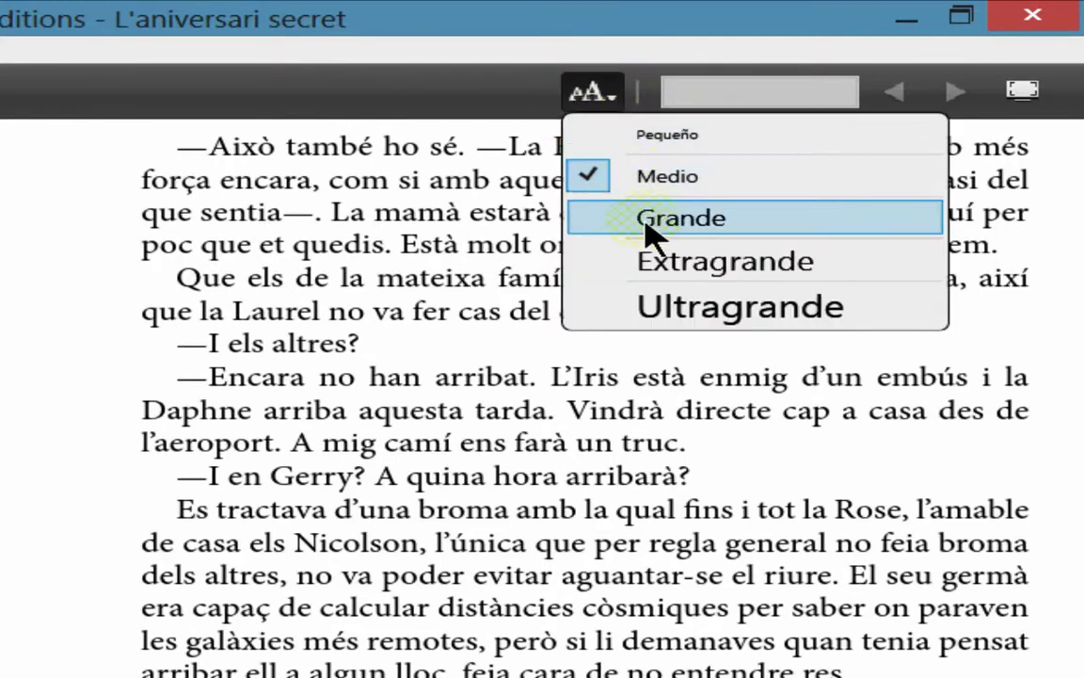
click(600, 268)
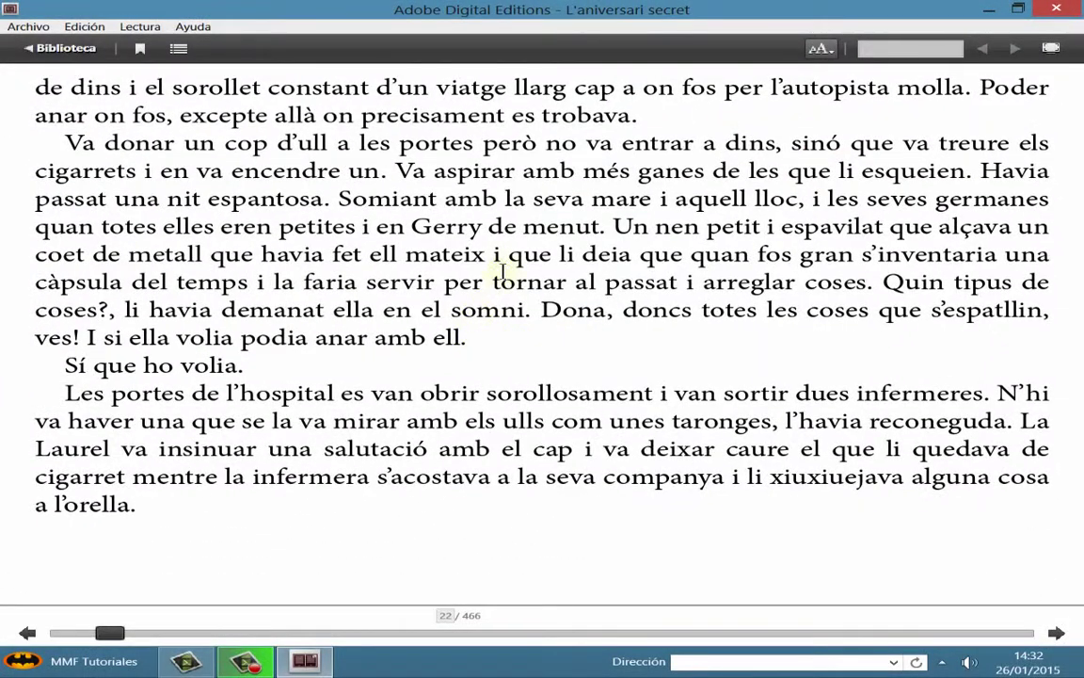
scroll(503, 271, down, 1)
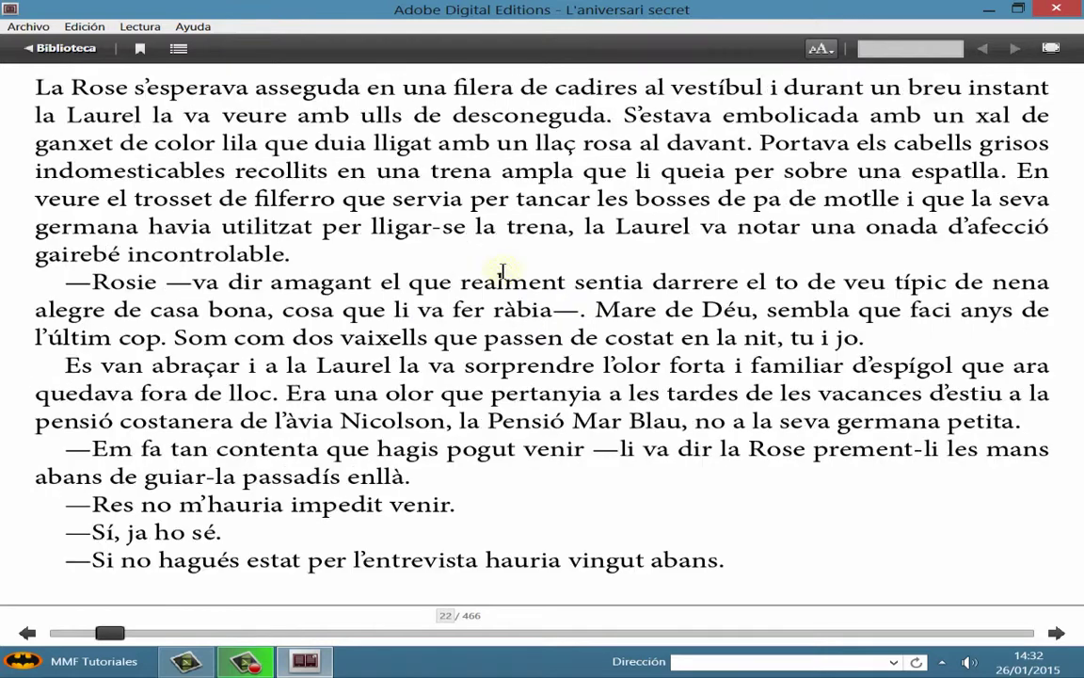
scroll(502, 271, down, 1)
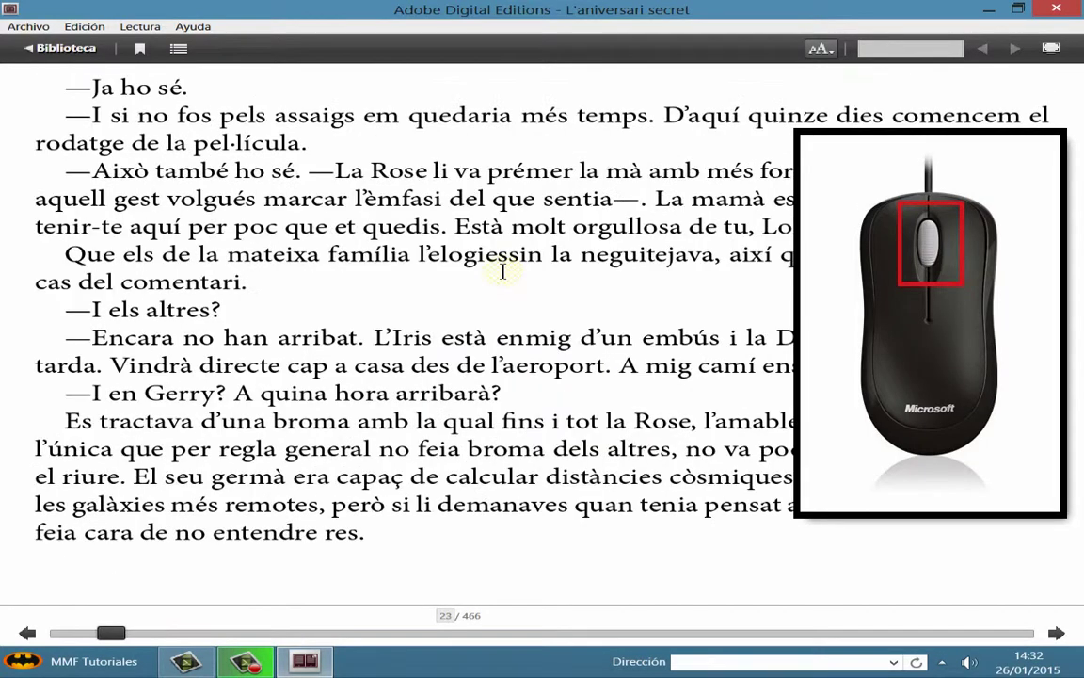
scroll(503, 271, down, 1)
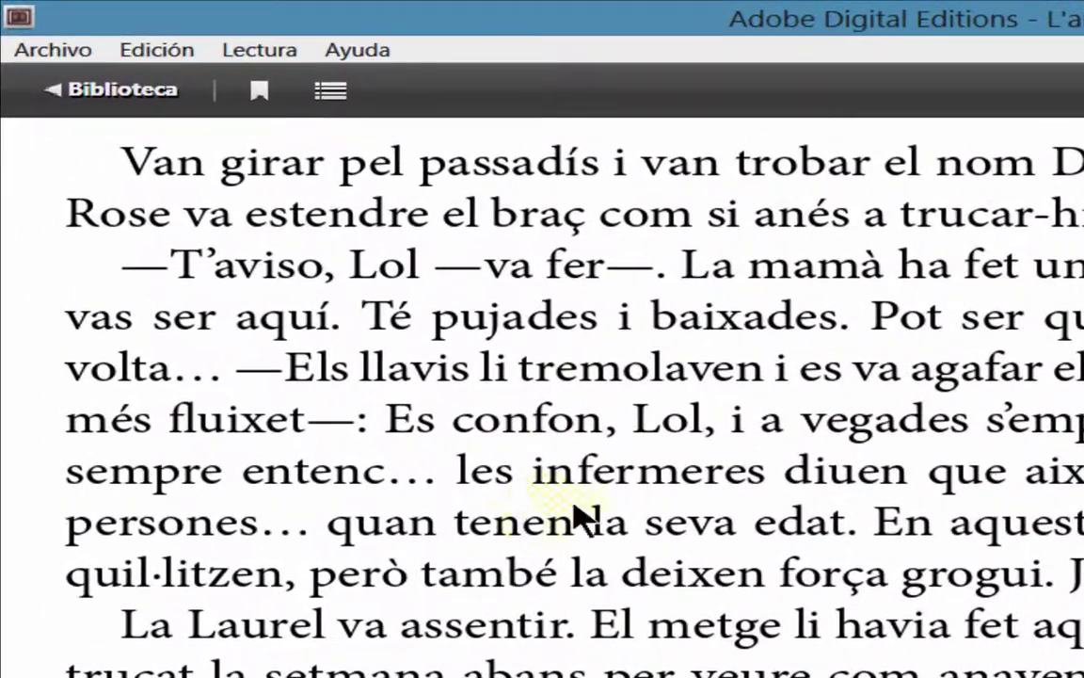
Step: Bookmark the current page 23, close Adobe Digital Editions, and relaunch it from its desktop shortcut
click(257, 91)
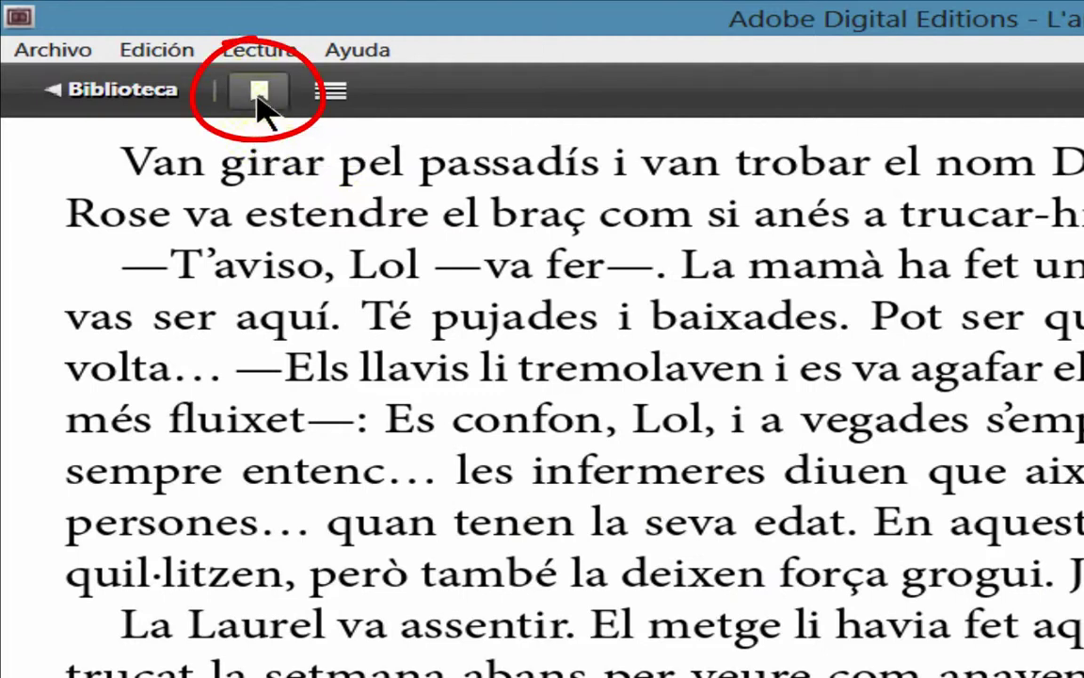
click(258, 92)
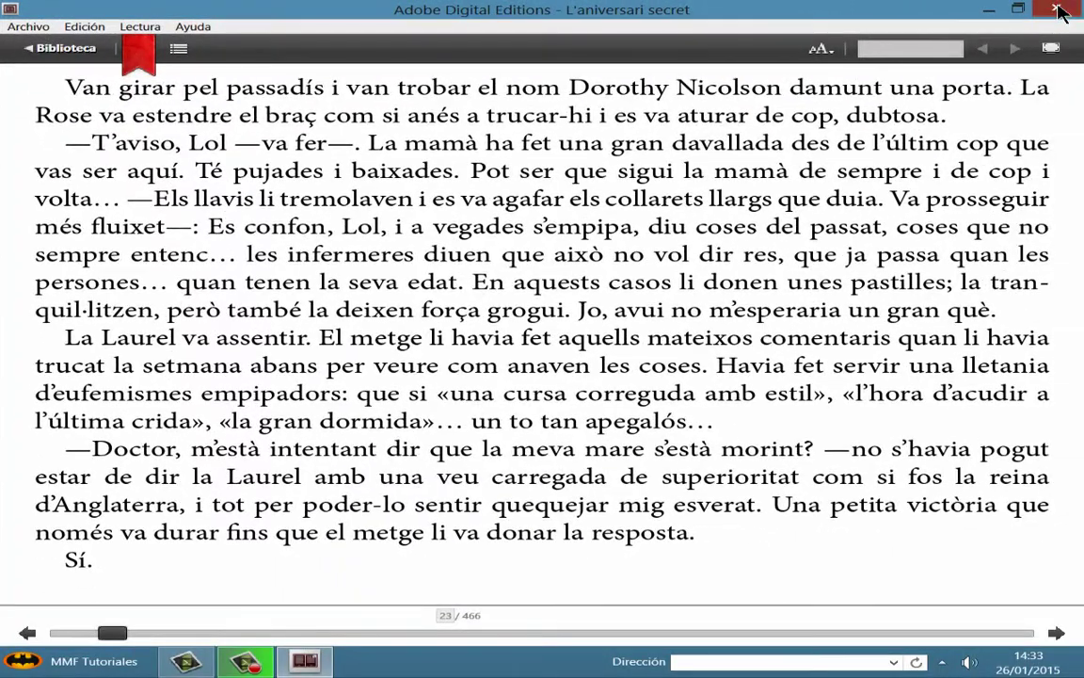
click(1057, 11)
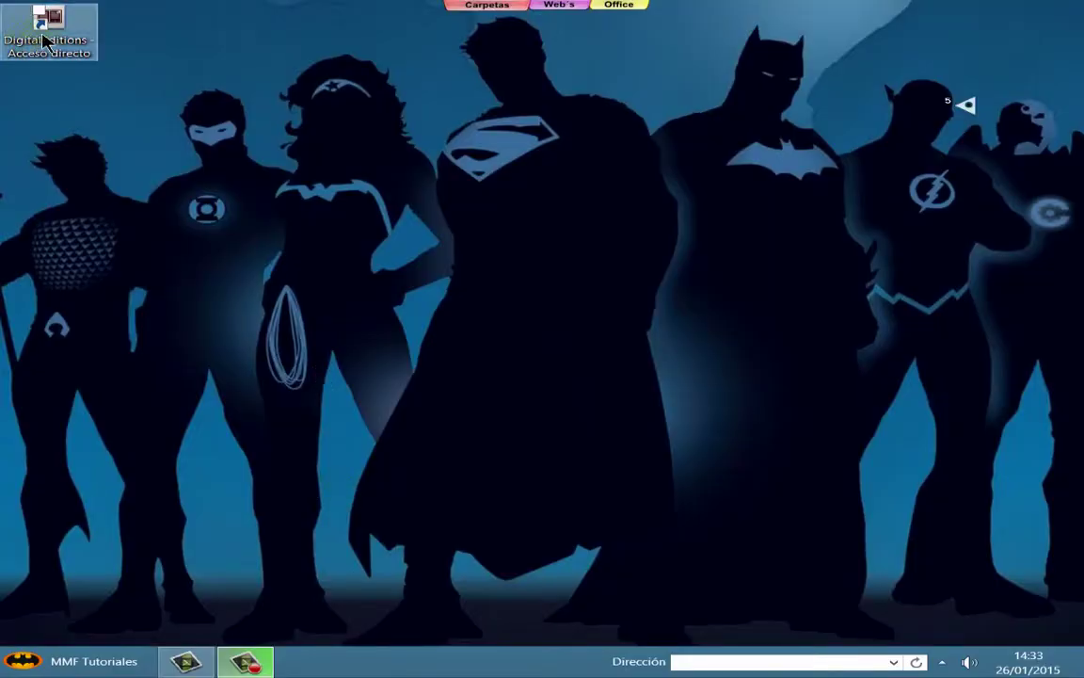
click(49, 23)
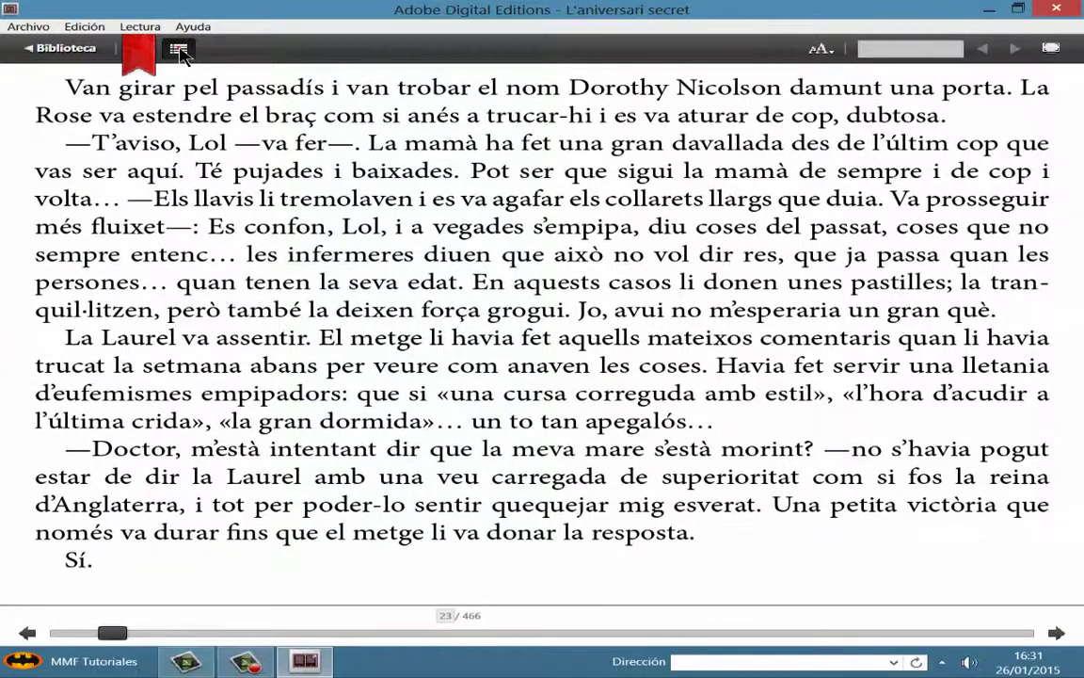
Step: Jump to Capítol 6 under Part 1: LAUREL using the table of contents, and return to the bookmark list
click(311, 86)
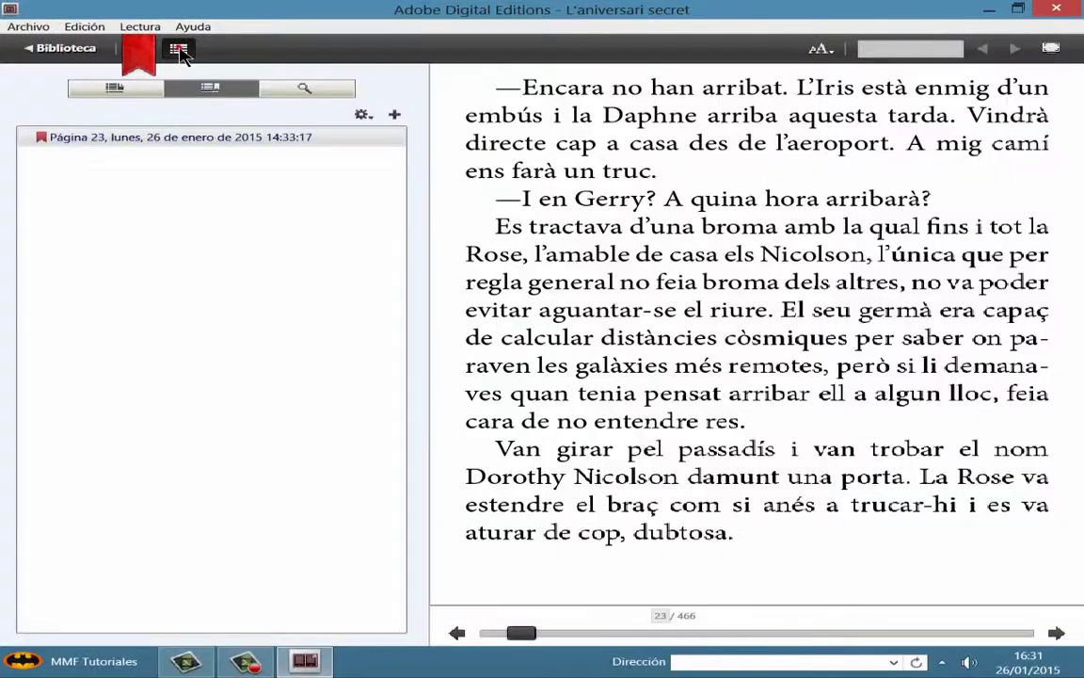
click(97, 89)
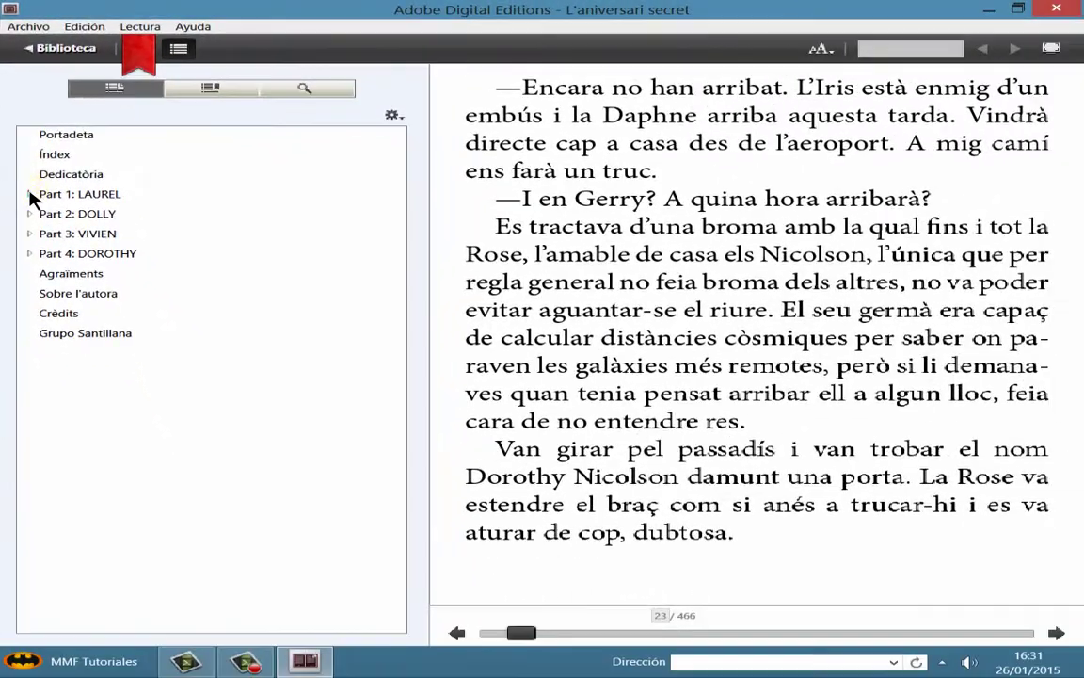
click(44, 289)
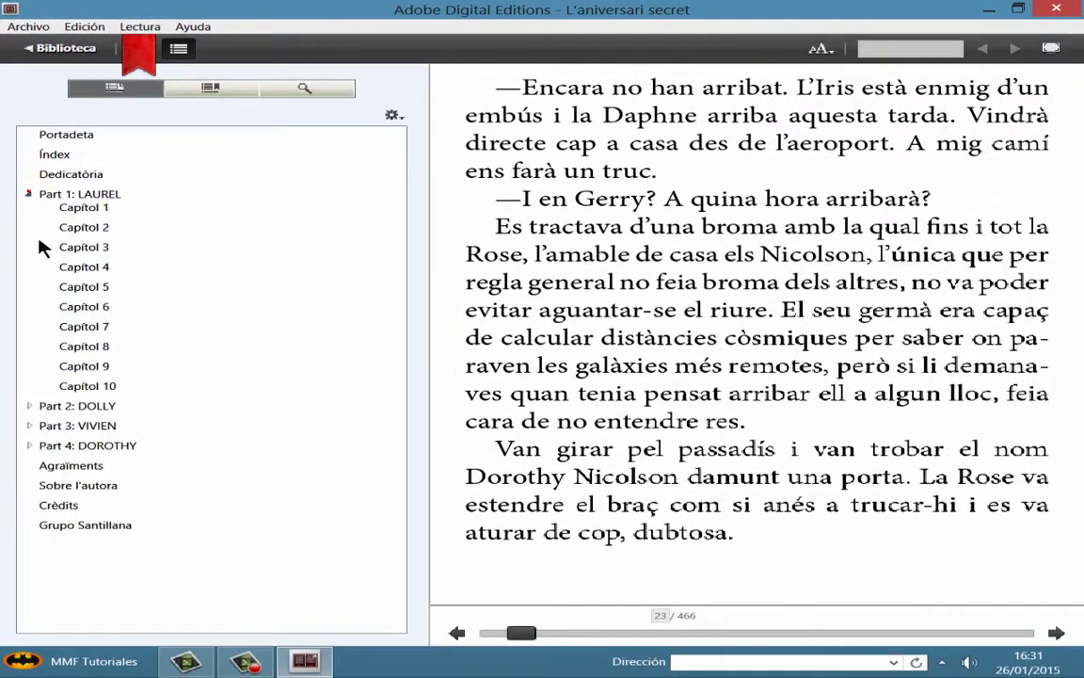
click(102, 308)
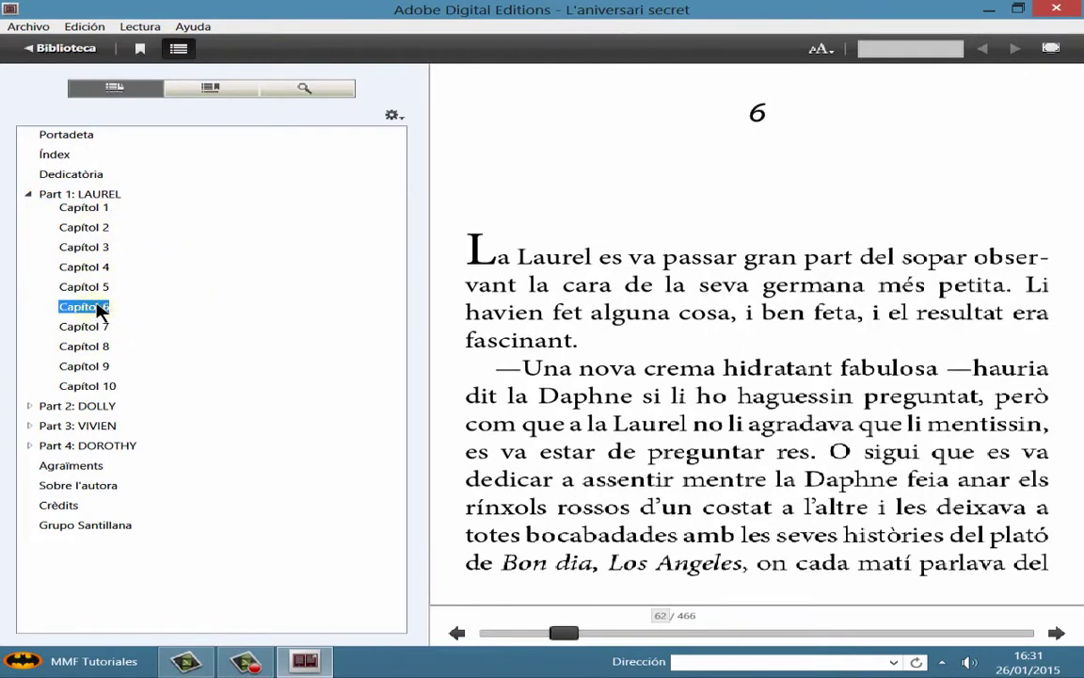
click(29, 194)
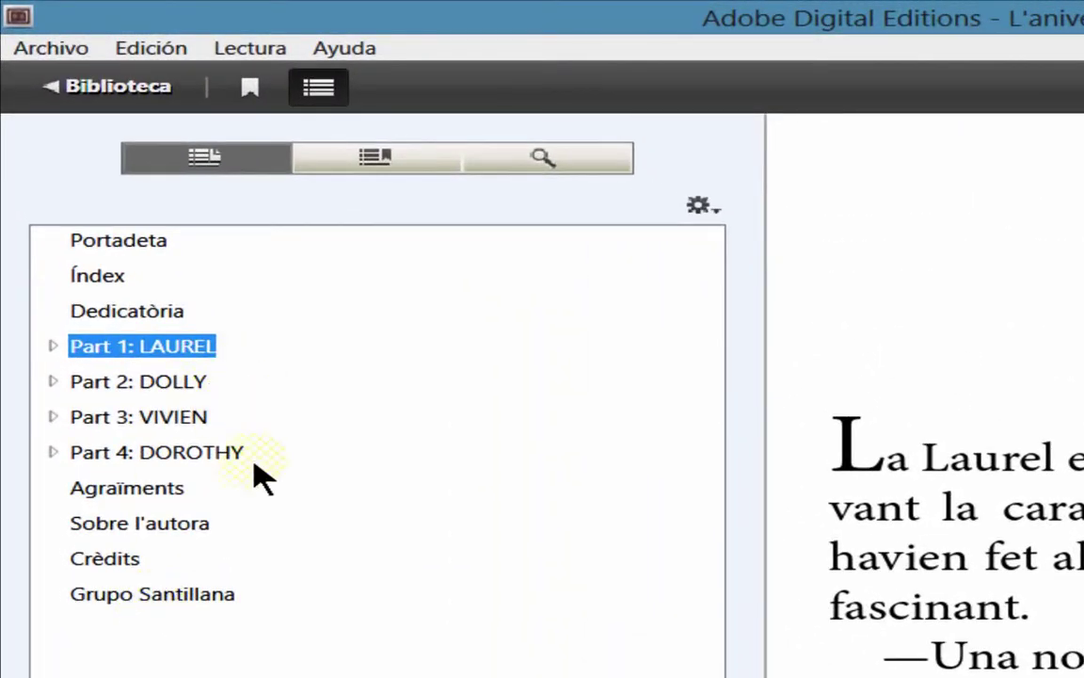
click(371, 162)
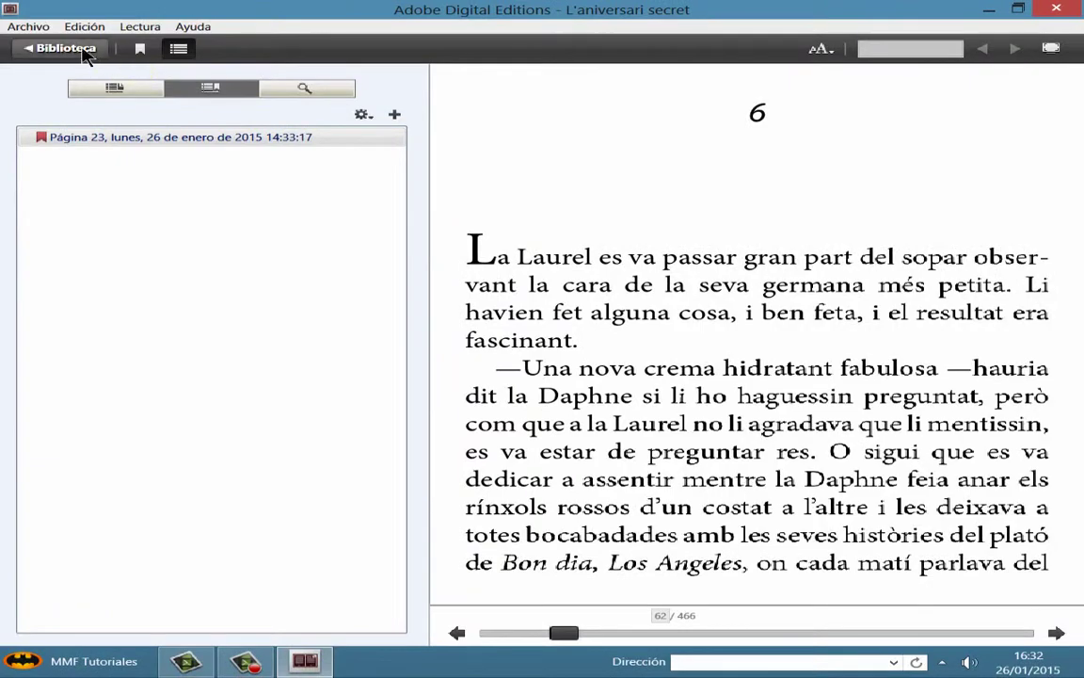
Step: Return to the library, open El Convivio, and check its table of contents and bookmark list
click(84, 52)
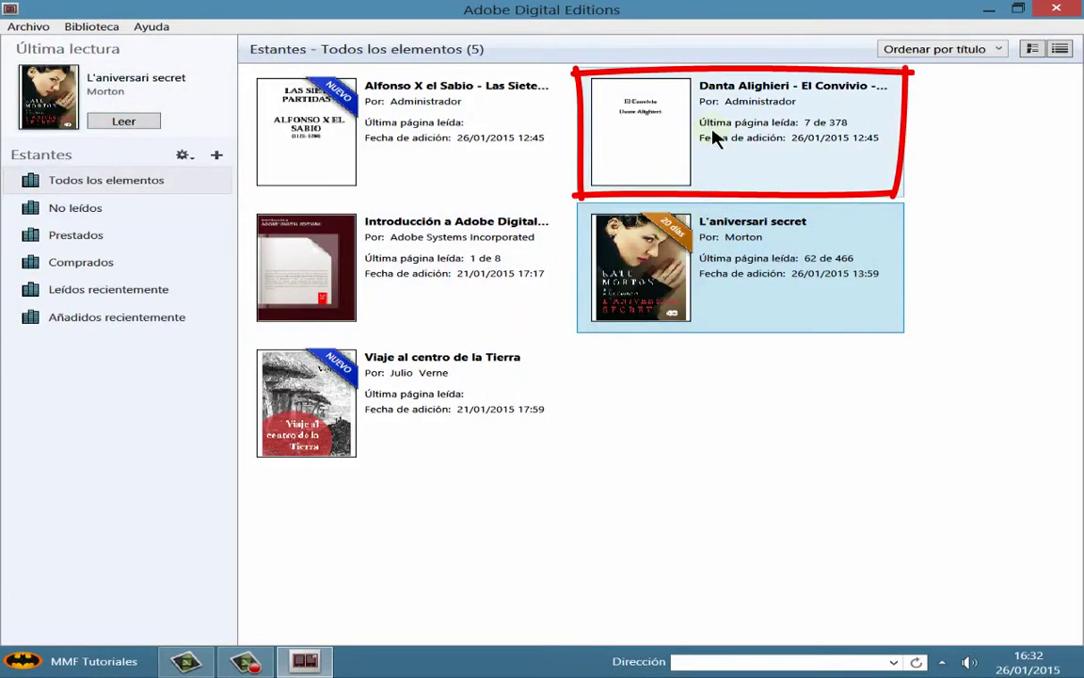
double_click(712, 135)
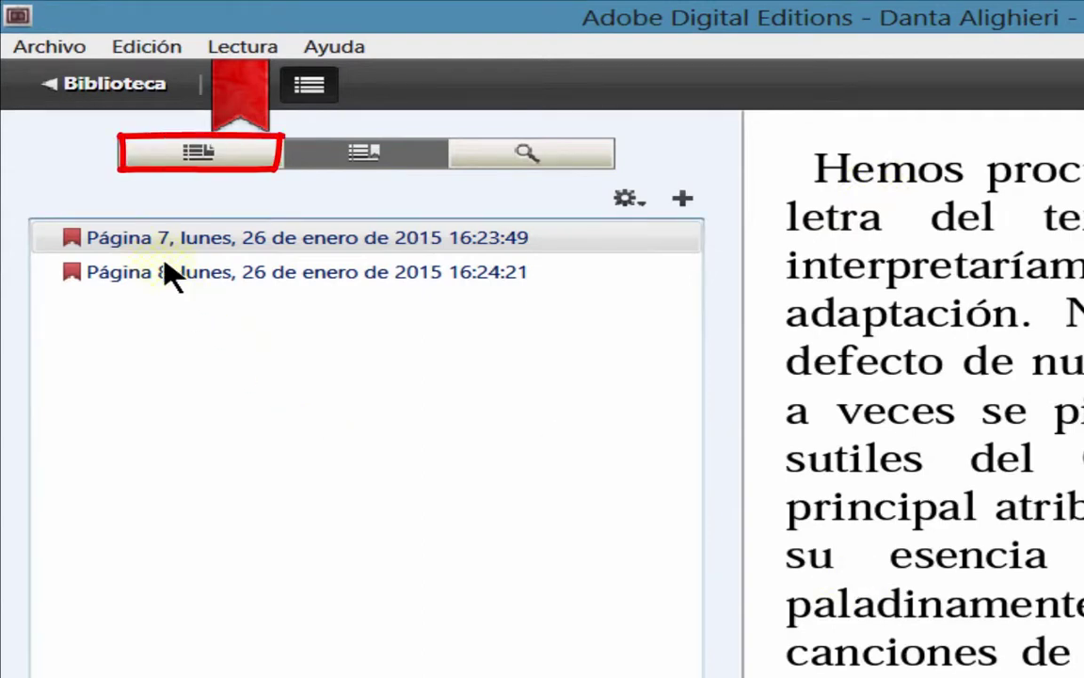
click(199, 156)
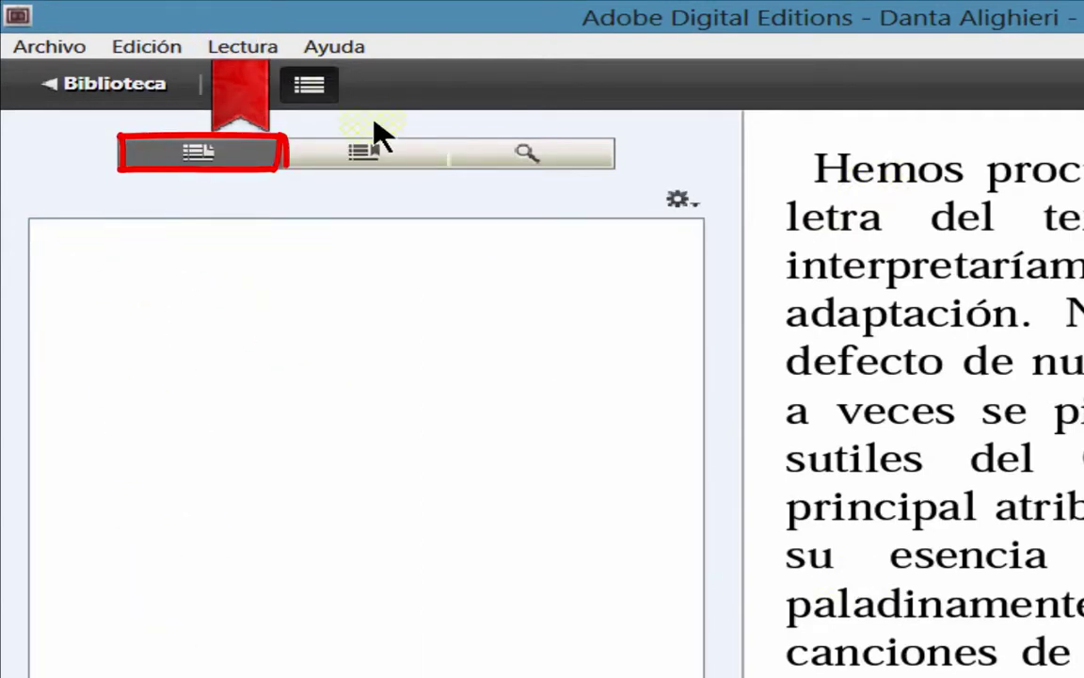
click(376, 157)
click(347, 247)
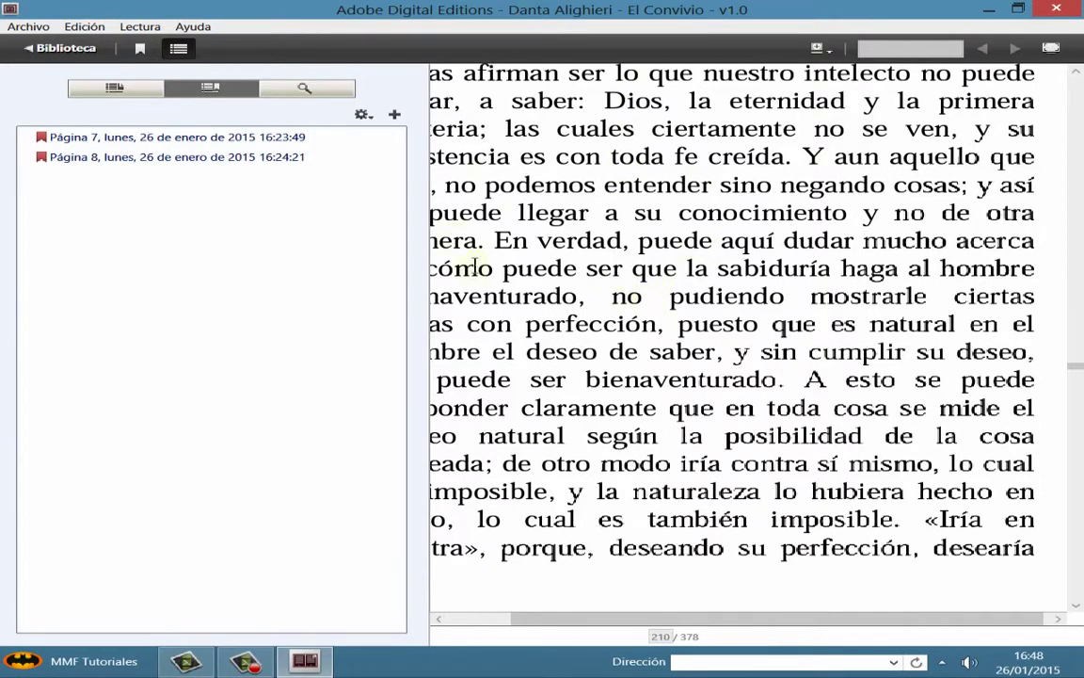
Step: Add a text note reading "prueba" to the word "conocimiento" on page 210, and collapse the note
drag(161, 79, 263, 100)
drag(679, 213, 847, 214)
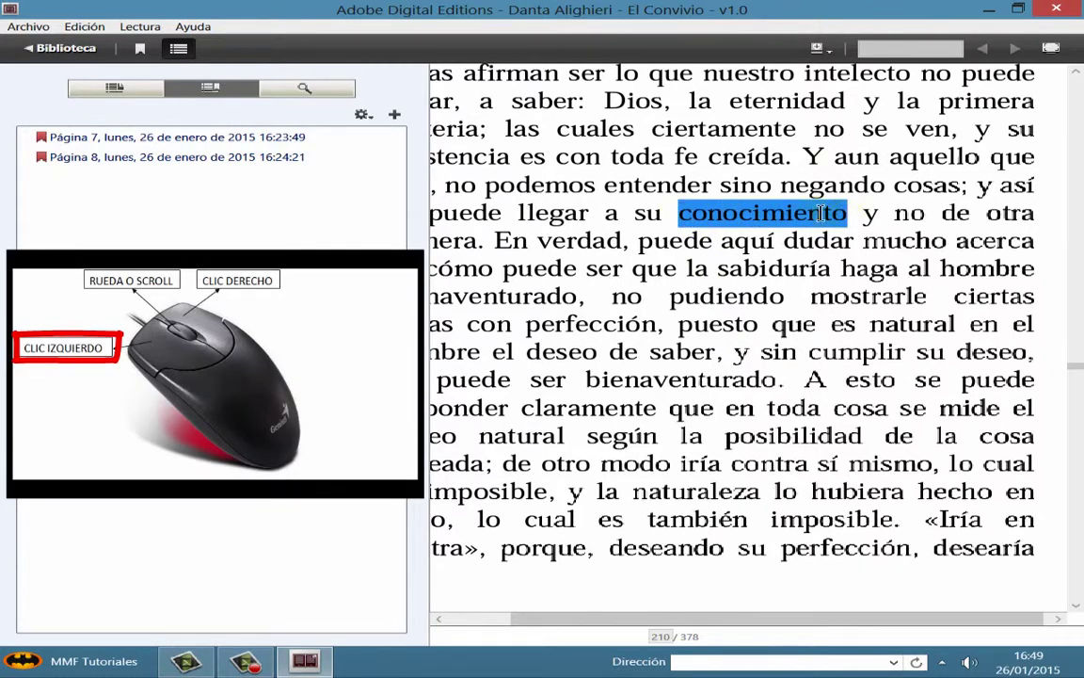
right_click(765, 212)
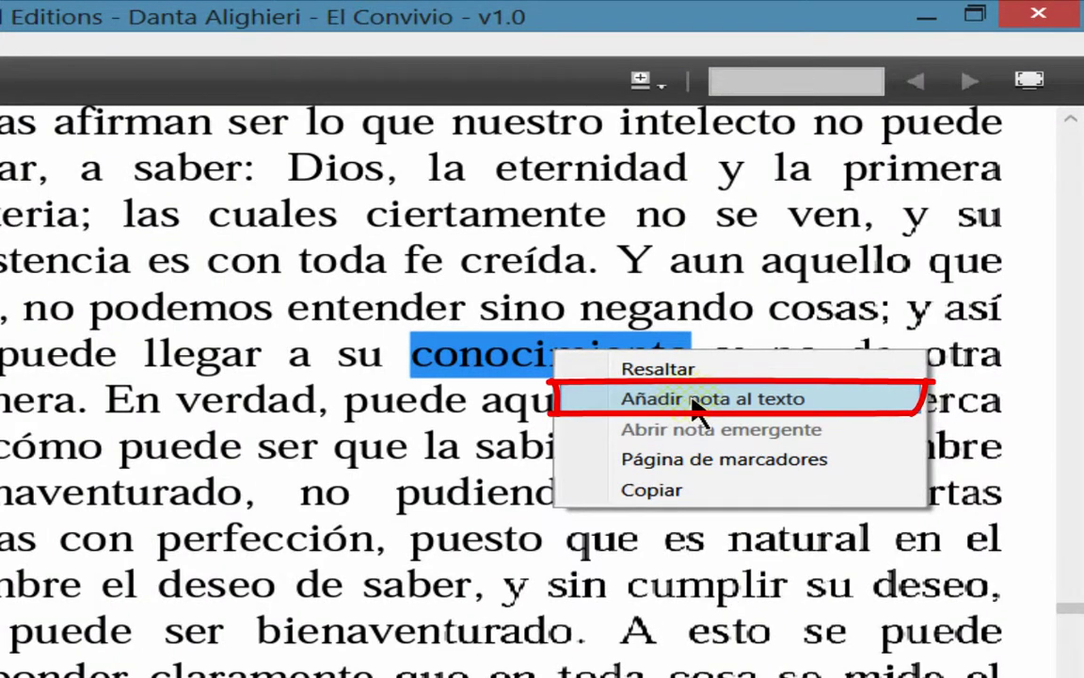
click(694, 401)
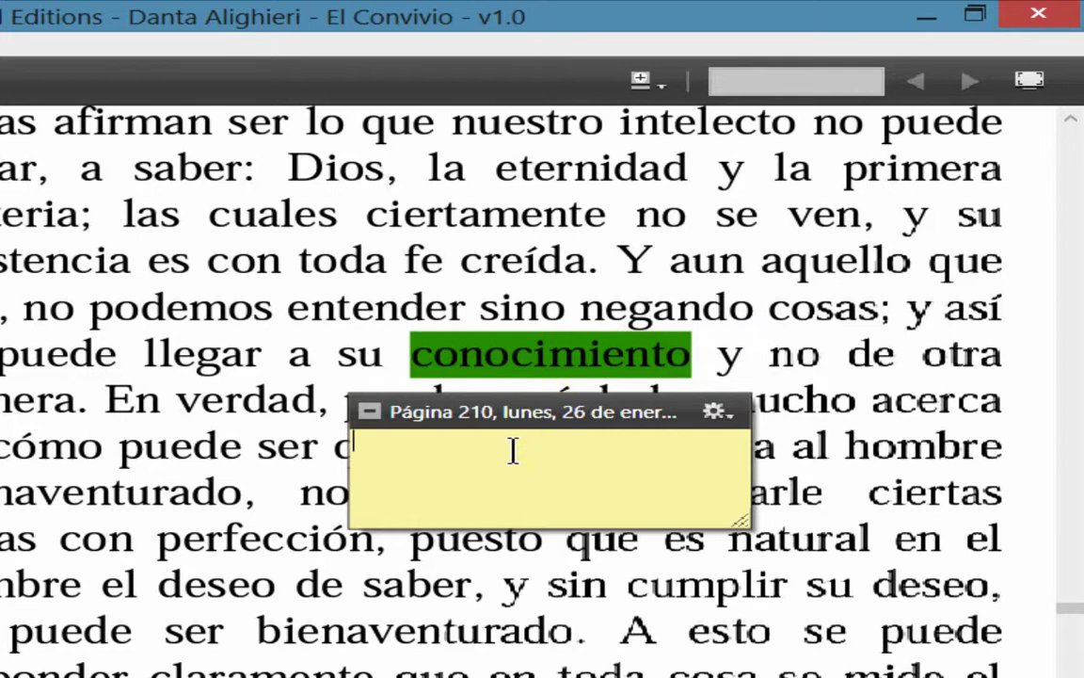
click(513, 449)
text(prueba)
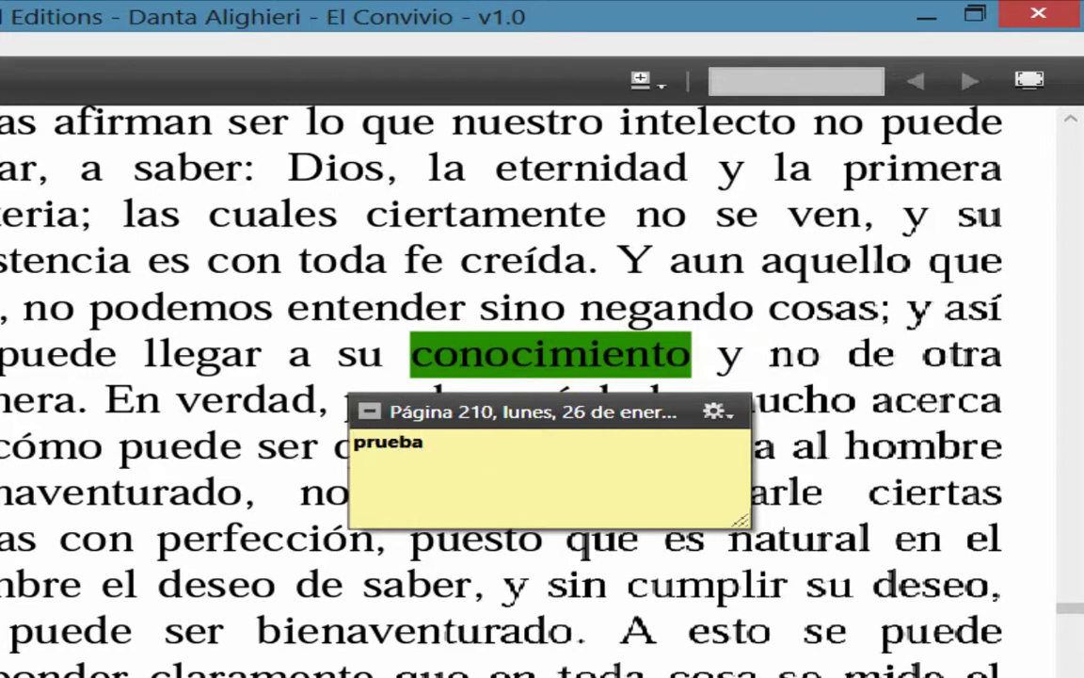
click(372, 415)
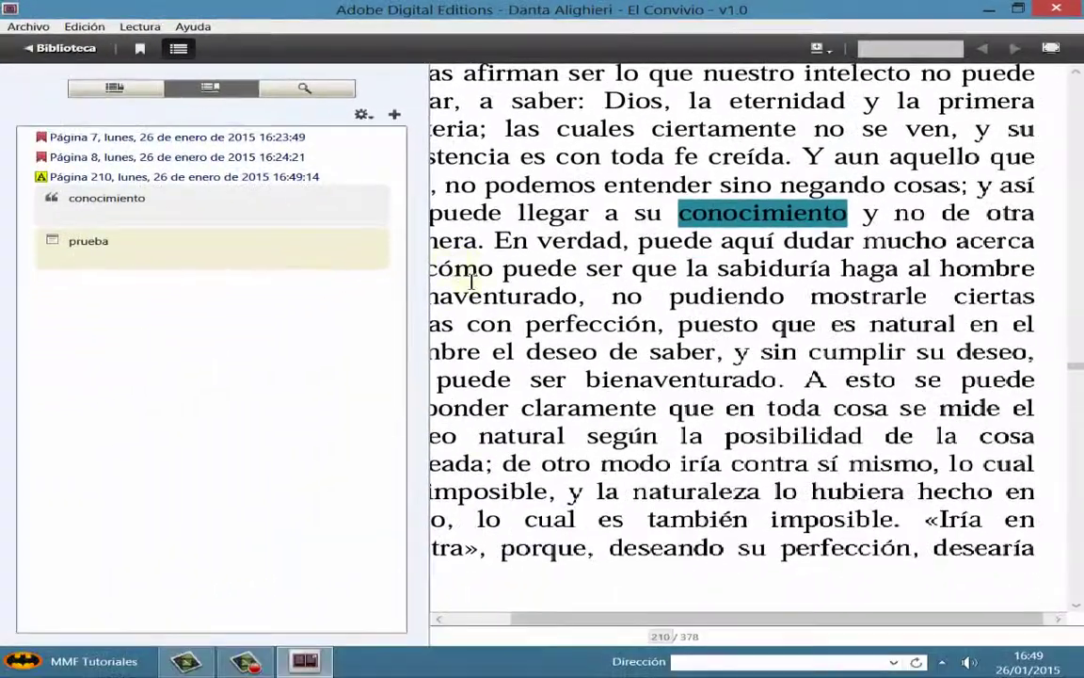
Step: Delete the page 210 note on "conocimiento" from the bookmark list
click(188, 202)
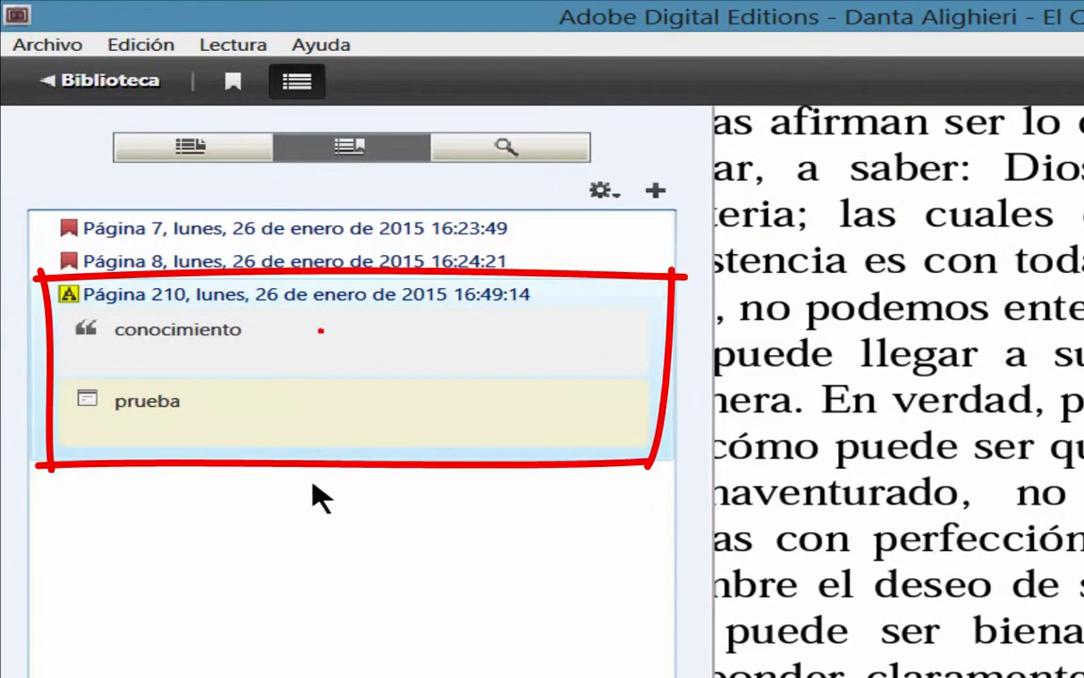
click(614, 193)
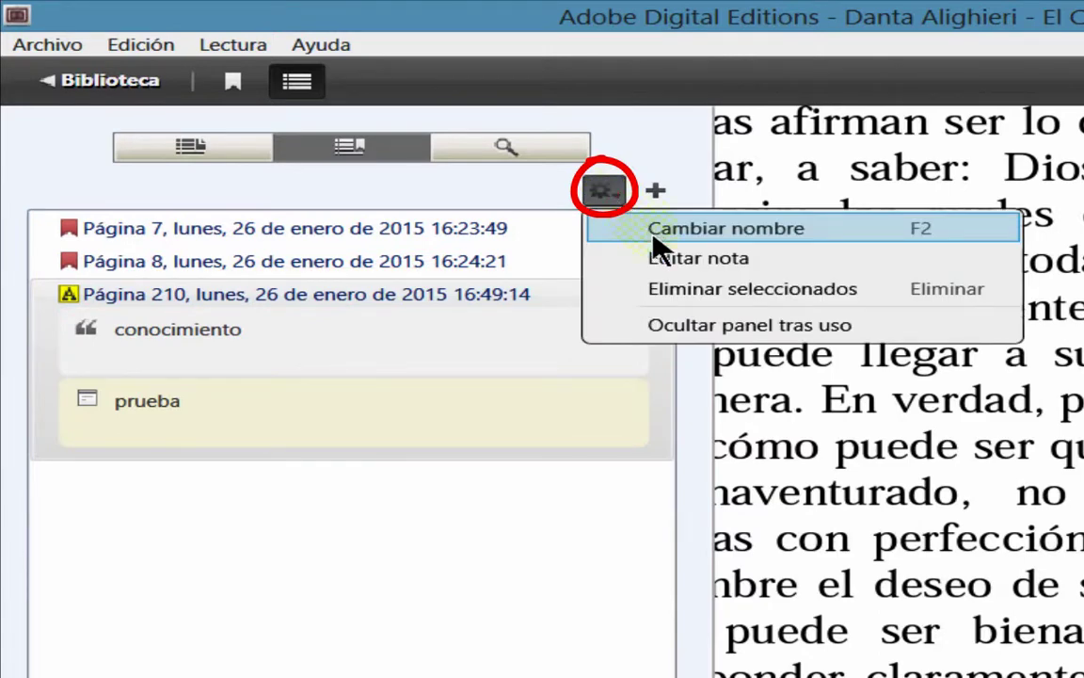
click(699, 290)
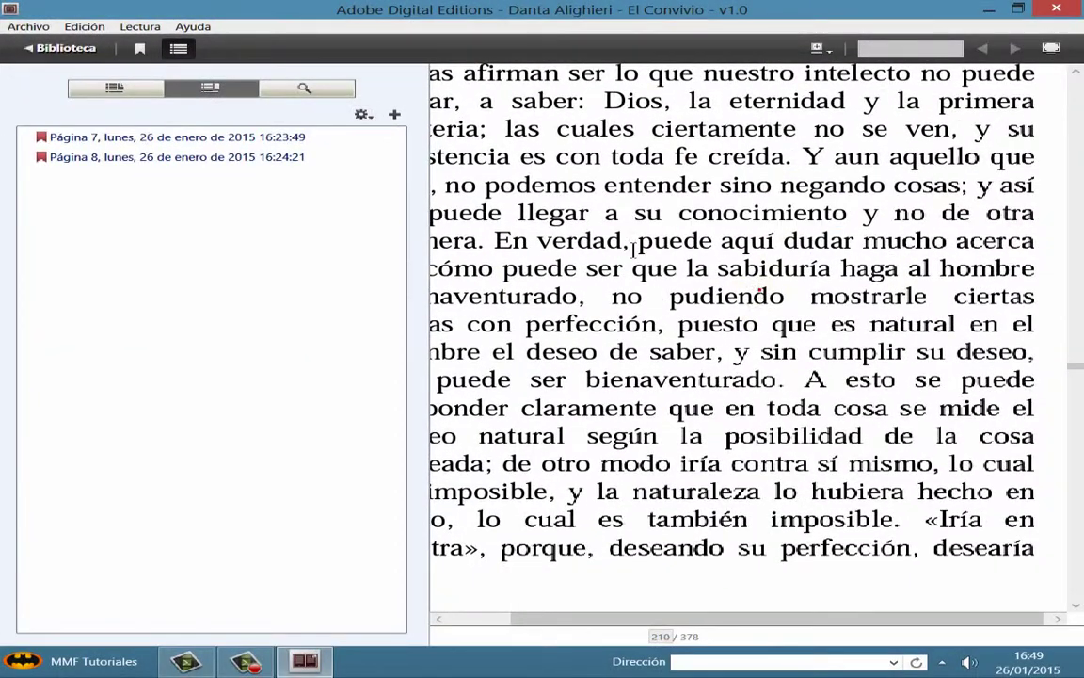
click(992, 382)
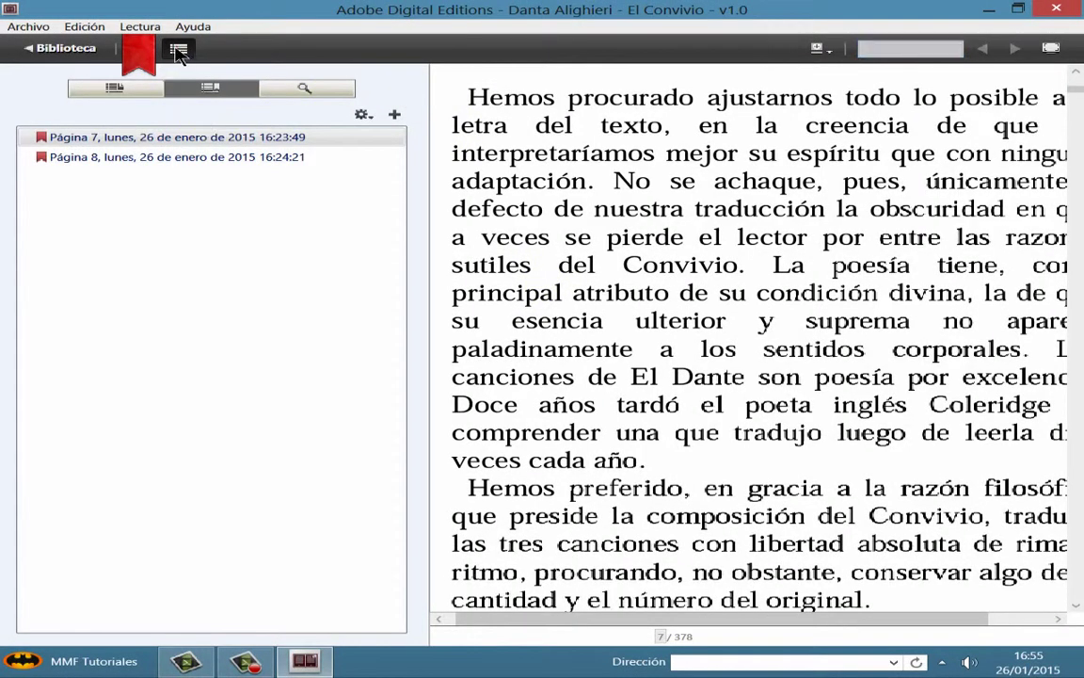
Step: Hide the navigation panel and go directly to page 210 of El Convivio
click(179, 52)
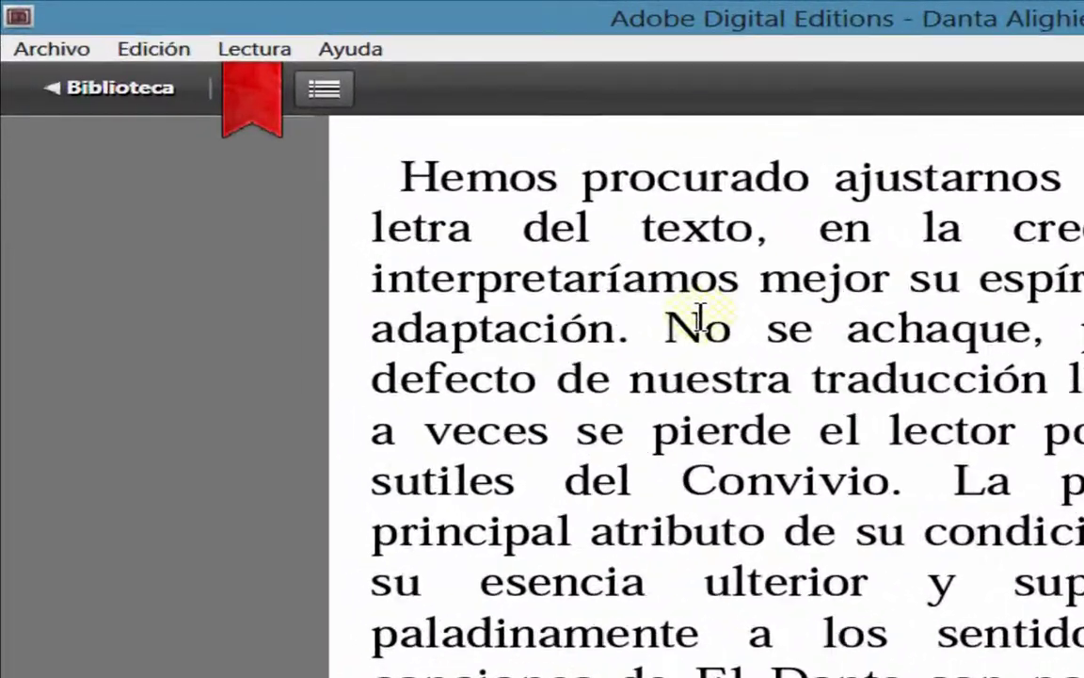
click(260, 55)
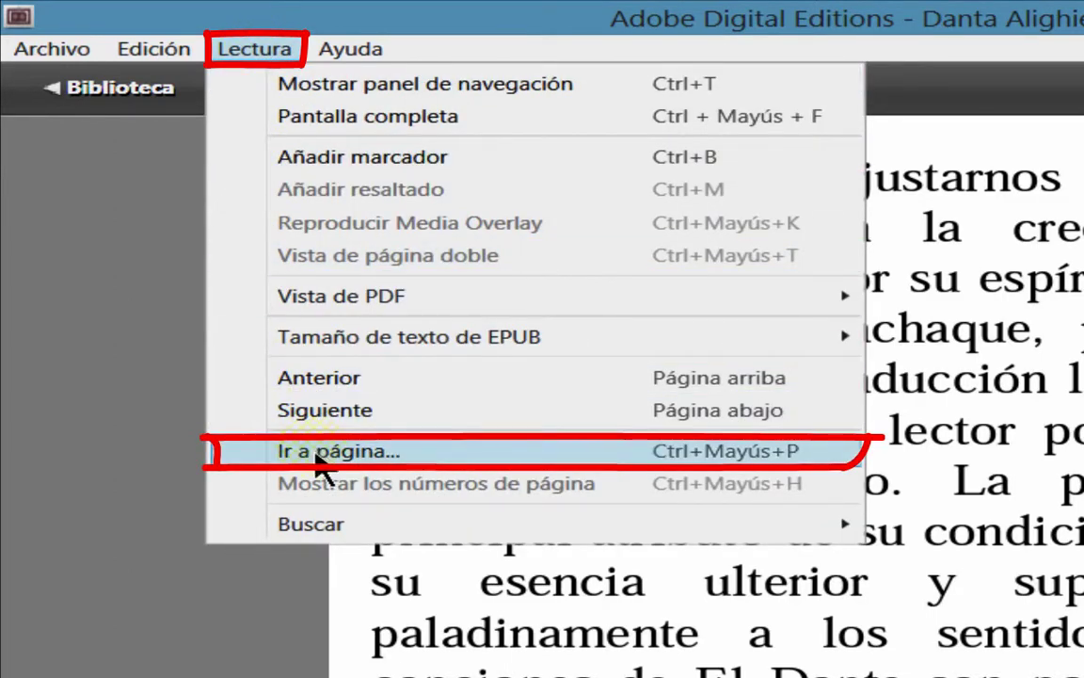
click(397, 454)
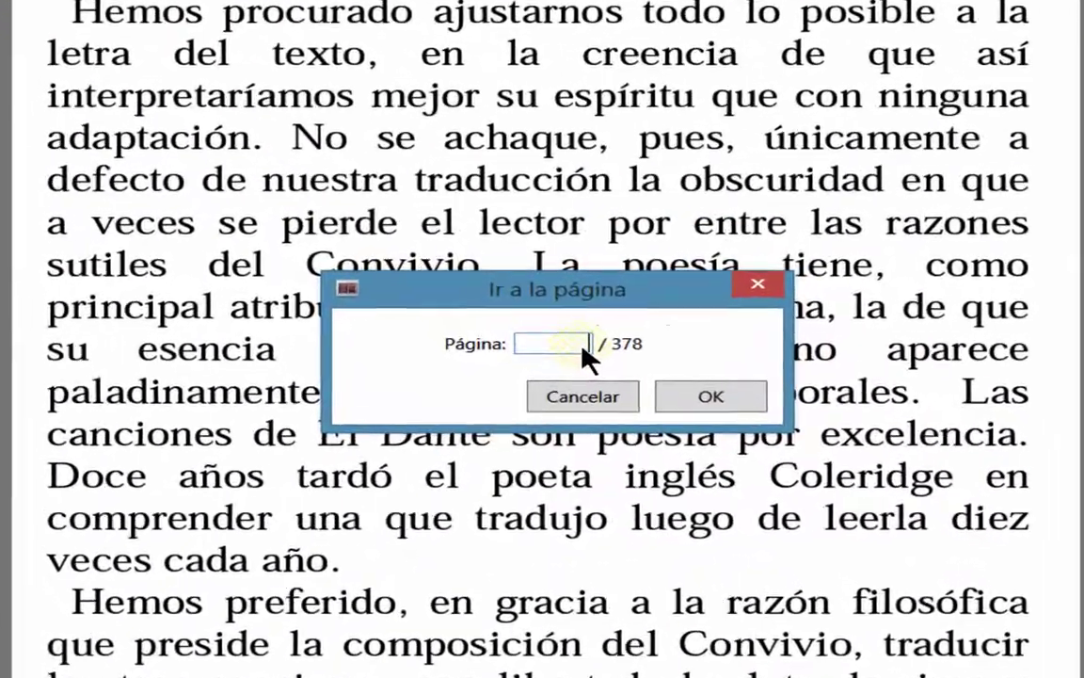
text(210)
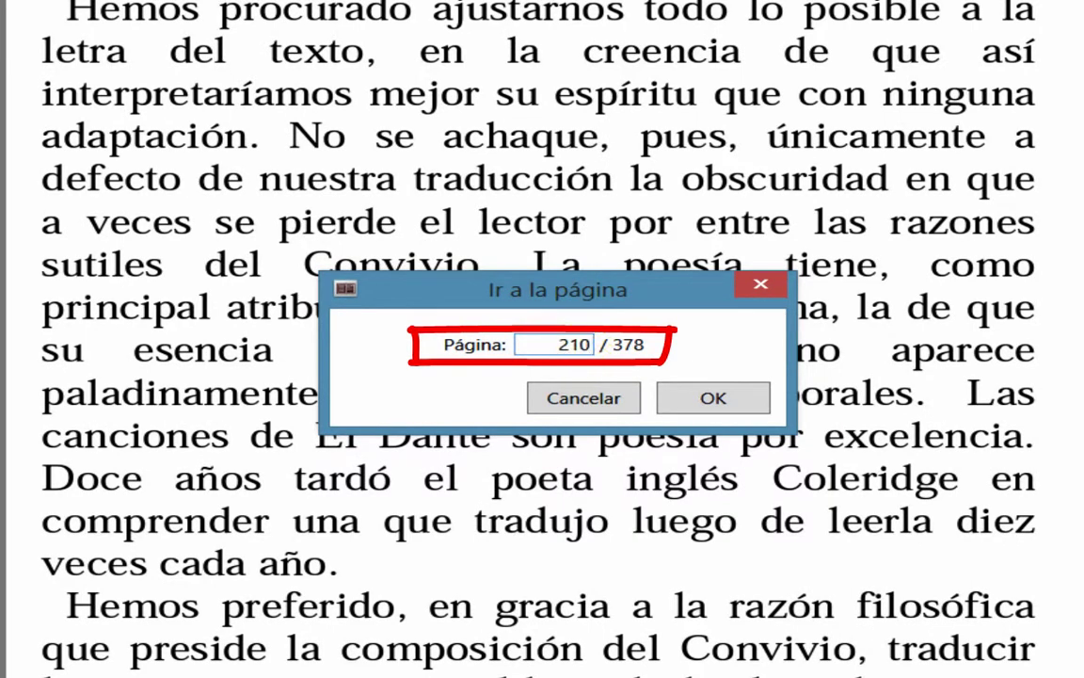
key(Return)
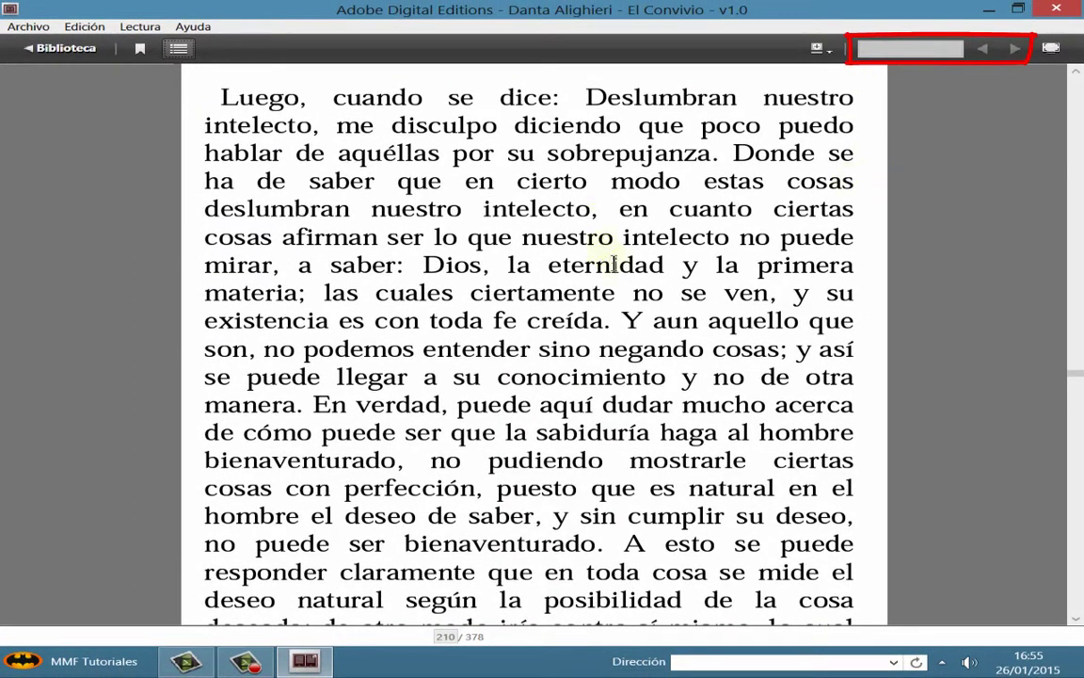
Step: Search the book for "naturaleza" and step forward through its occurrences
click(877, 50)
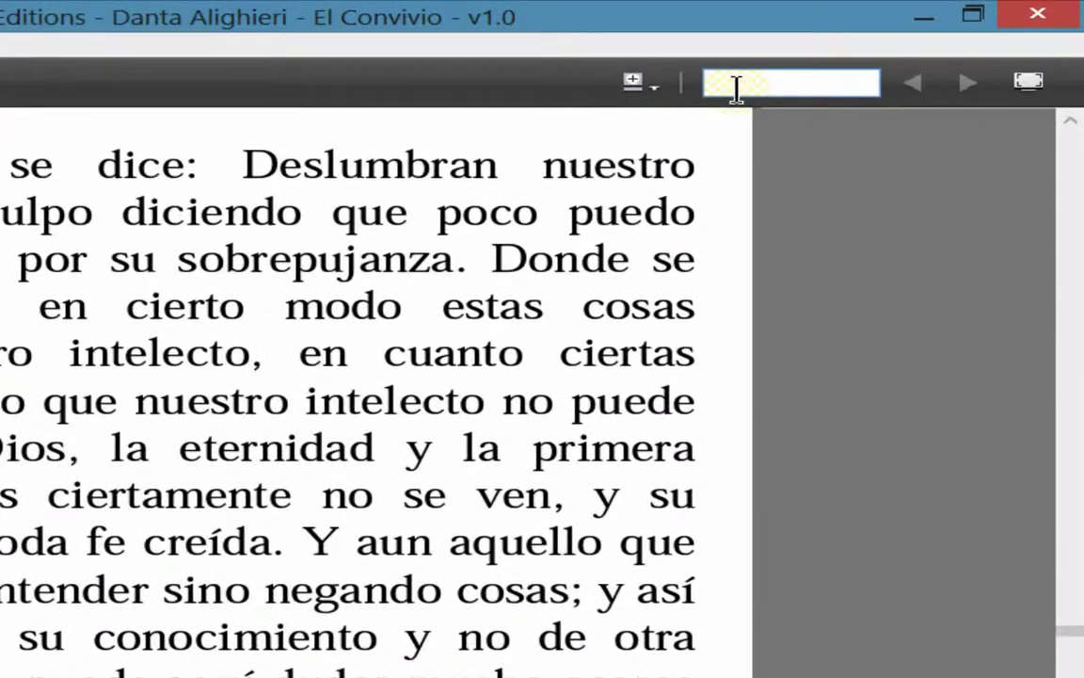
text(naturaleza)
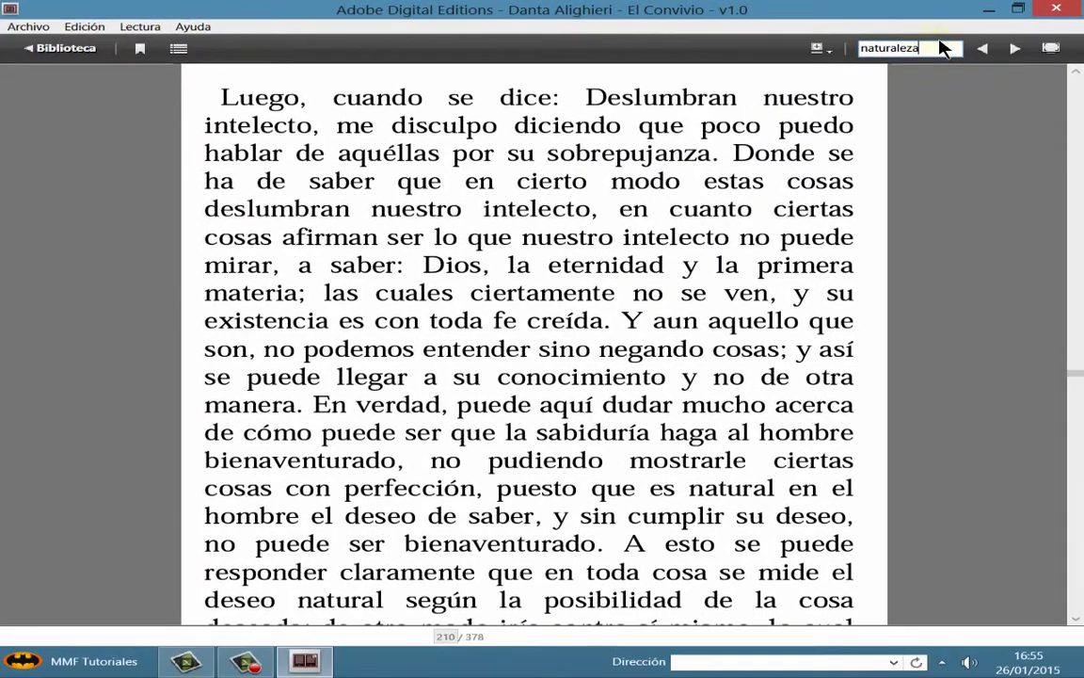
key(Return)
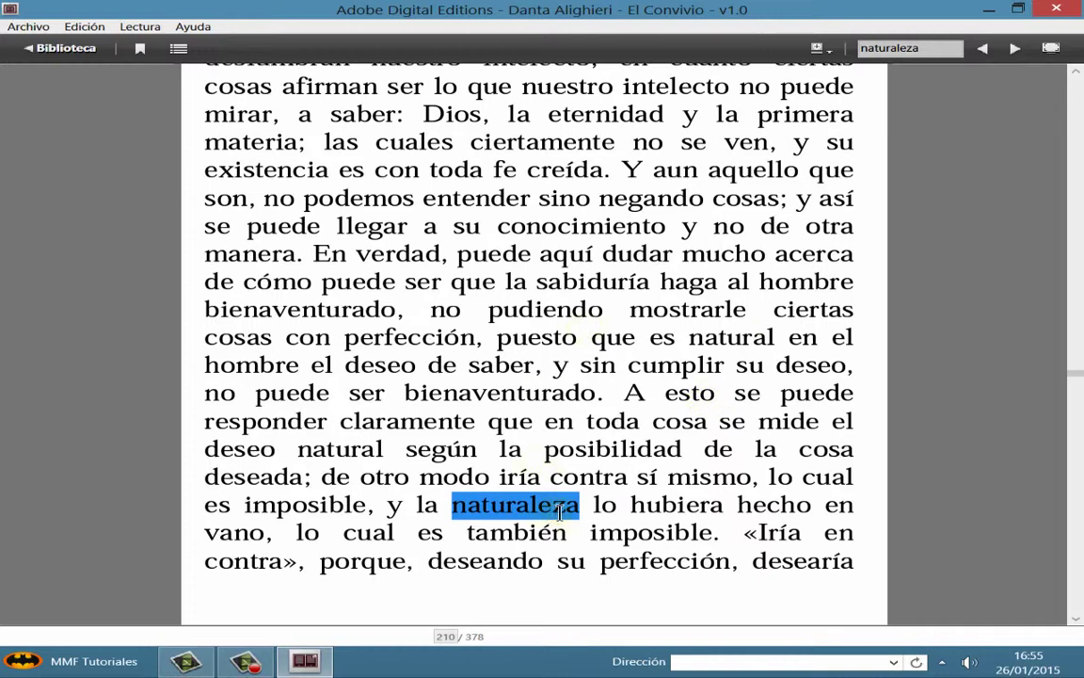
click(1014, 49)
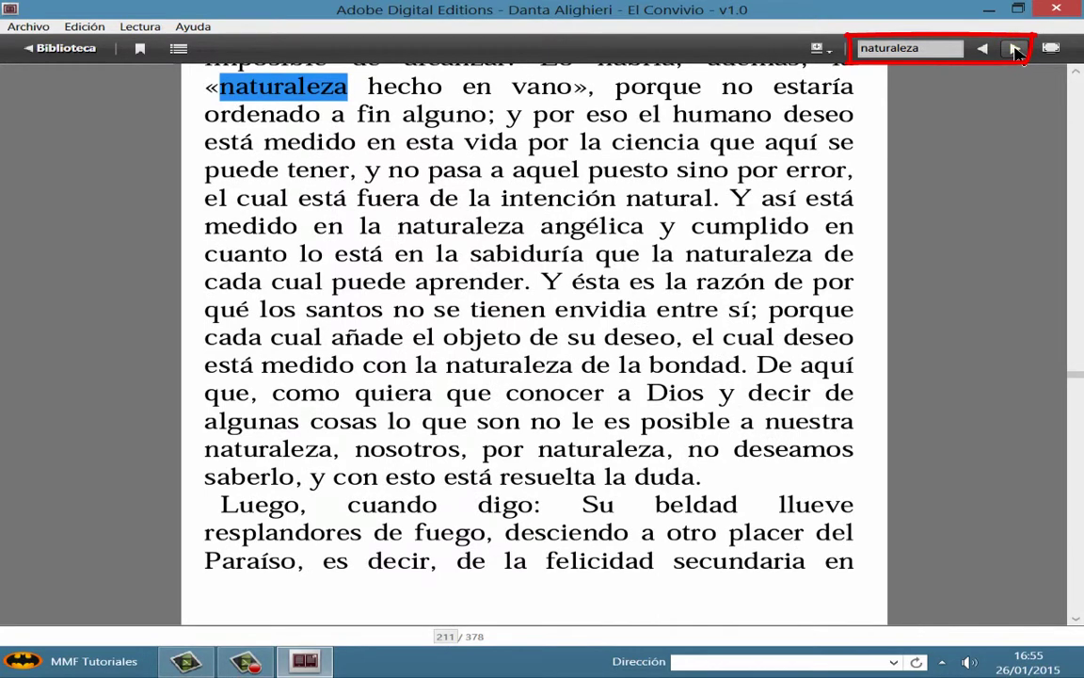
click(1016, 49)
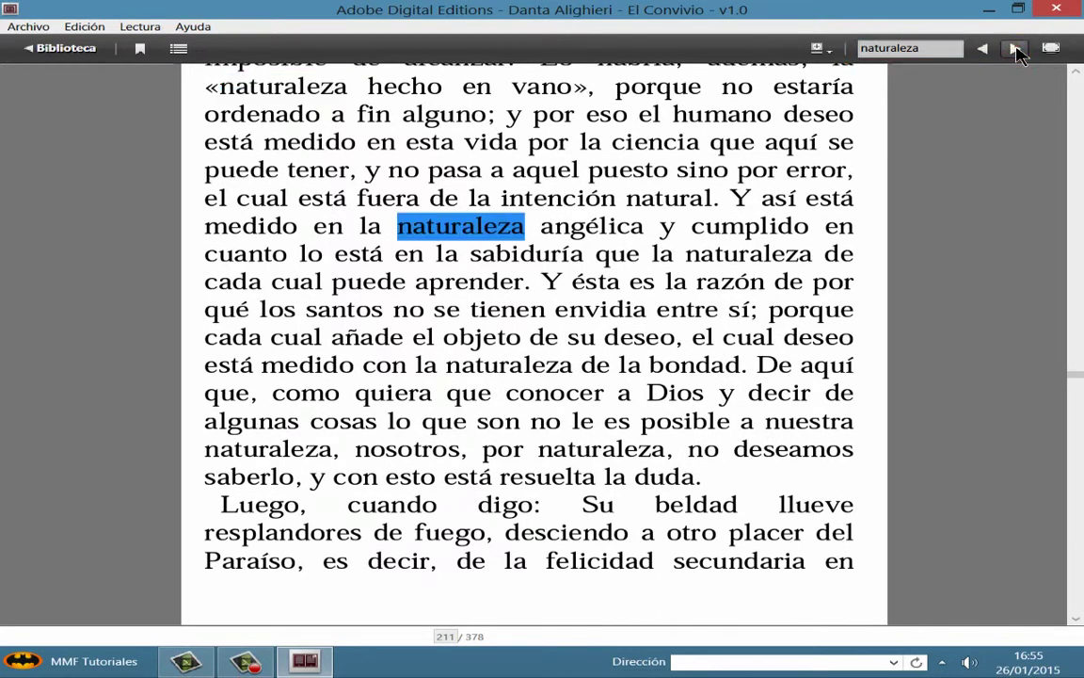
click(1016, 49)
click(1015, 48)
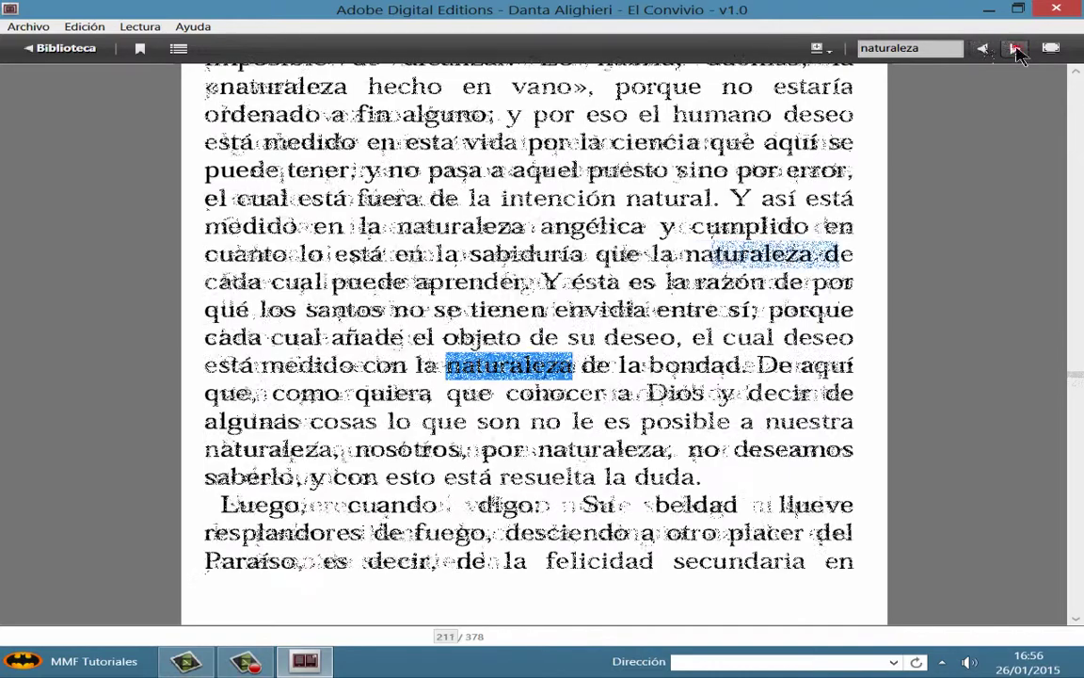
click(980, 99)
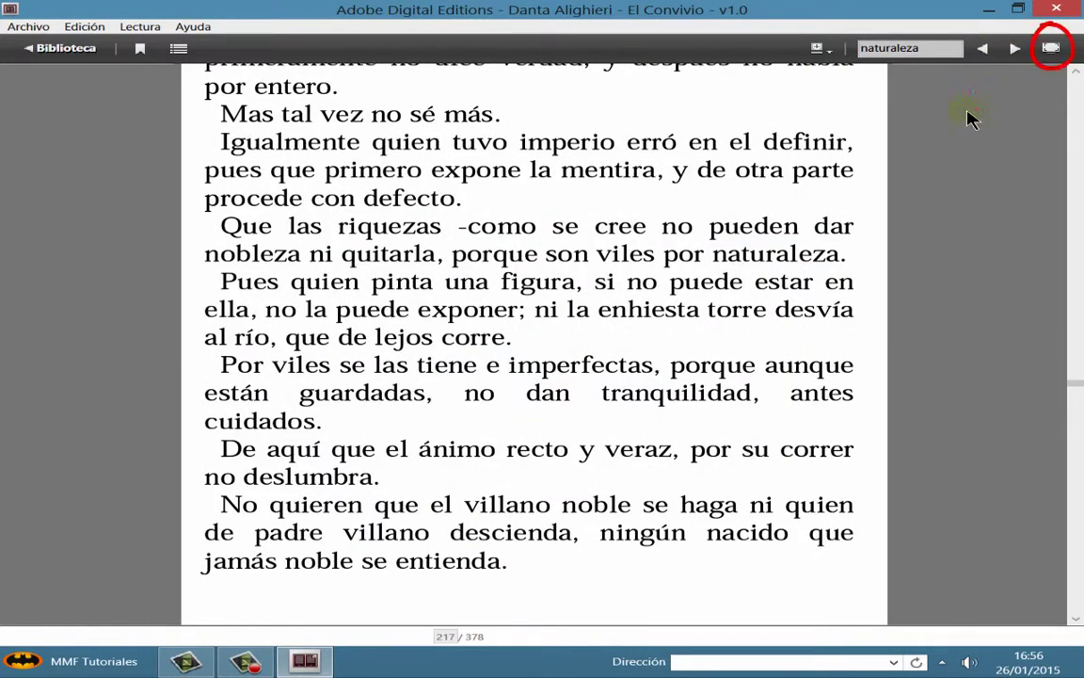
Step: View the book in full screen, exit full screen, and return to the library
click(1051, 49)
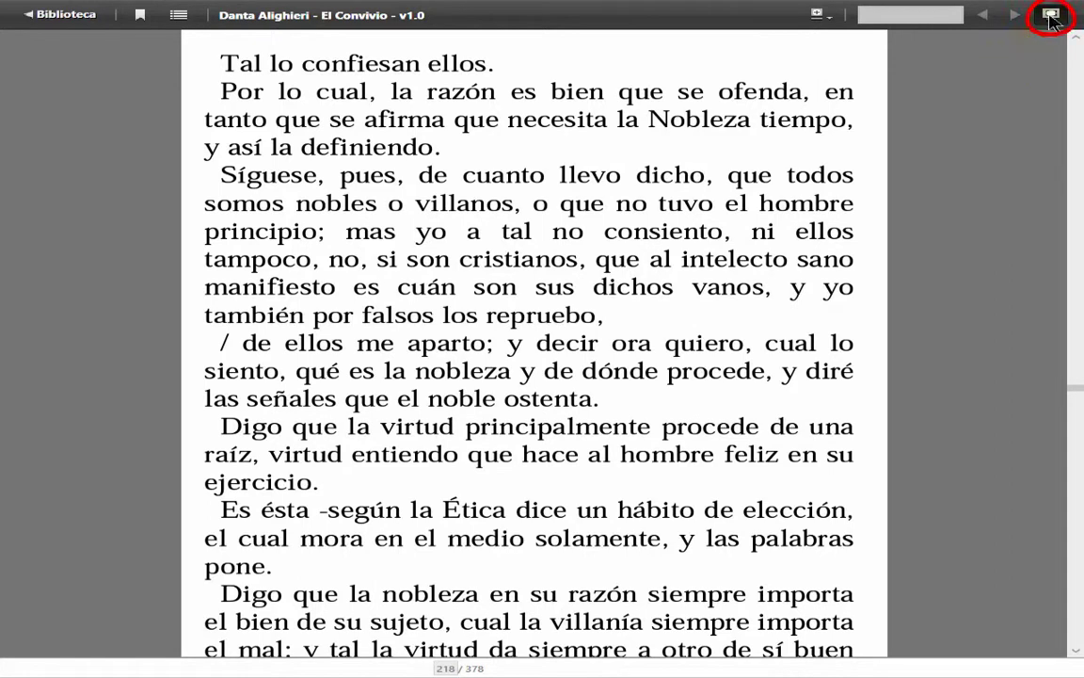
click(1052, 15)
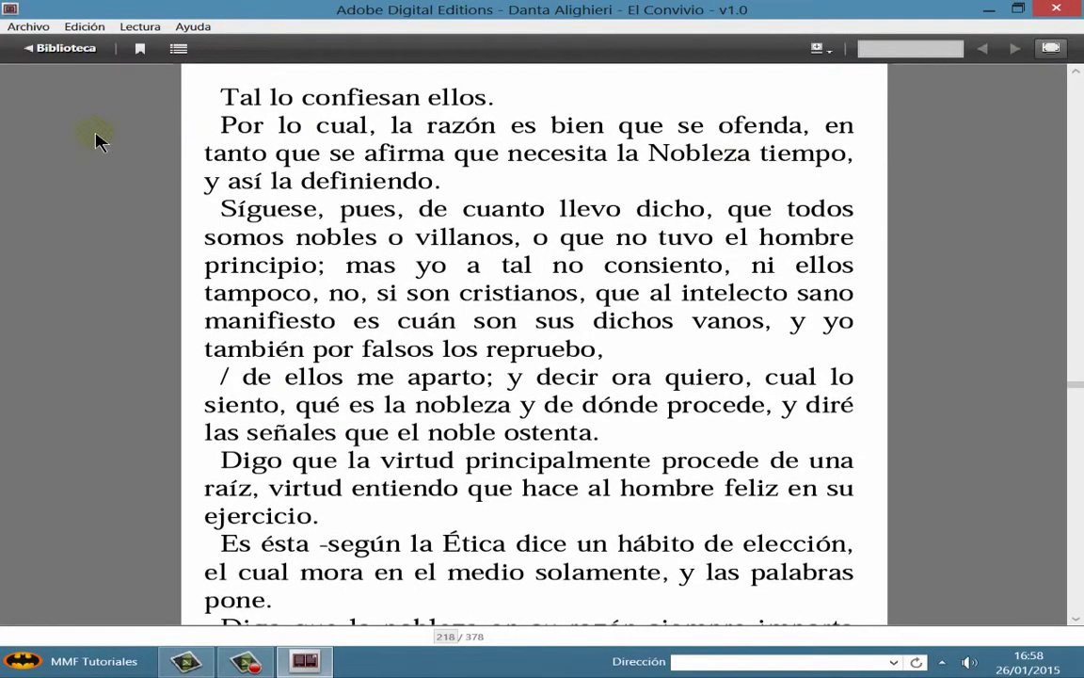
click(68, 52)
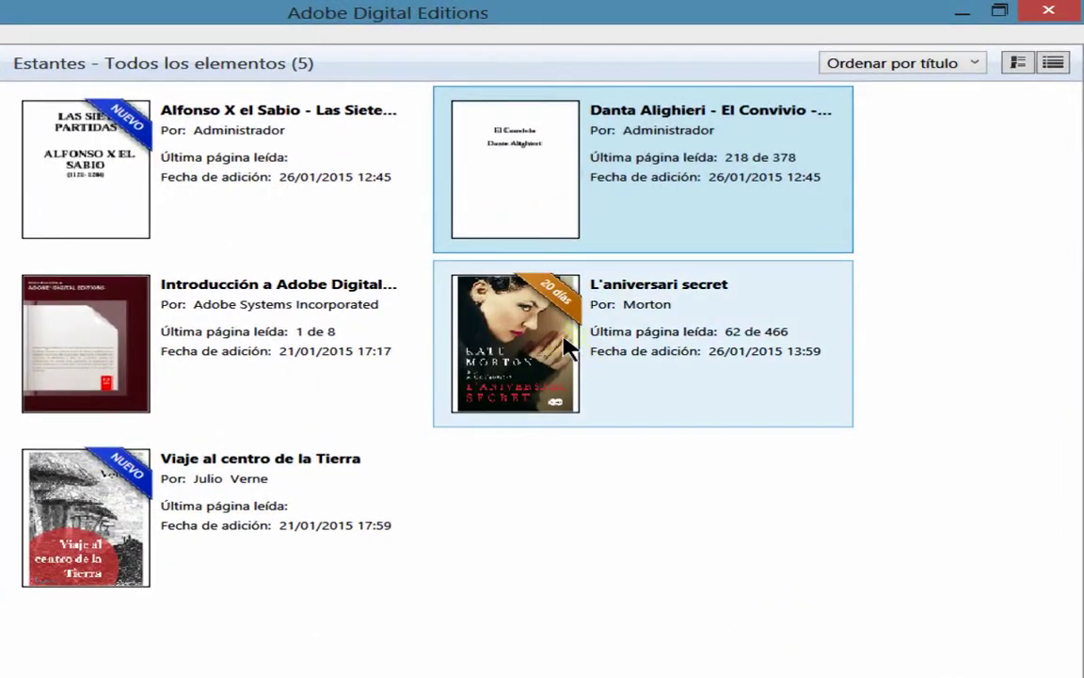
Step: View the item information of L'aniversari secret, close it, and show the book's options, including removal from the library
click(570, 348)
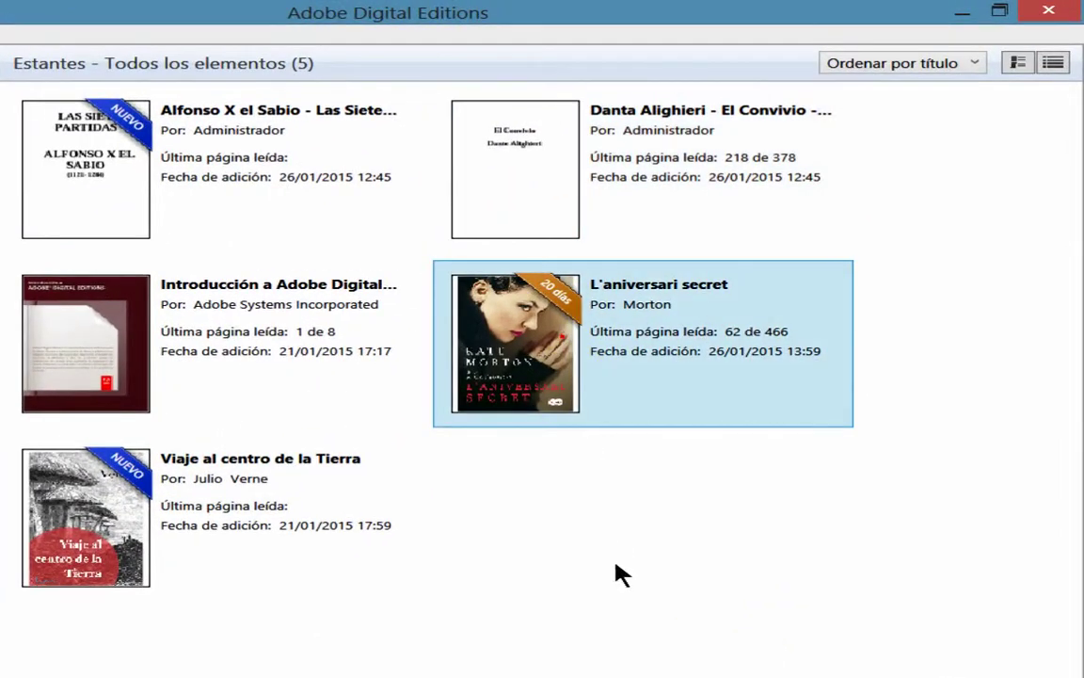
right_click(570, 325)
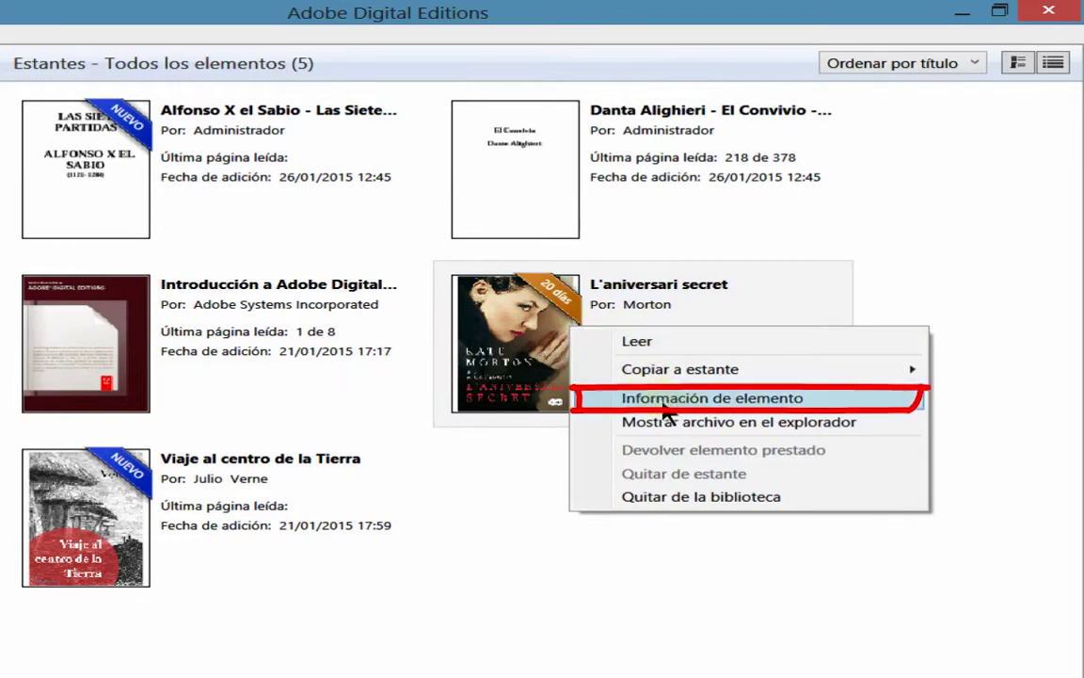
click(670, 403)
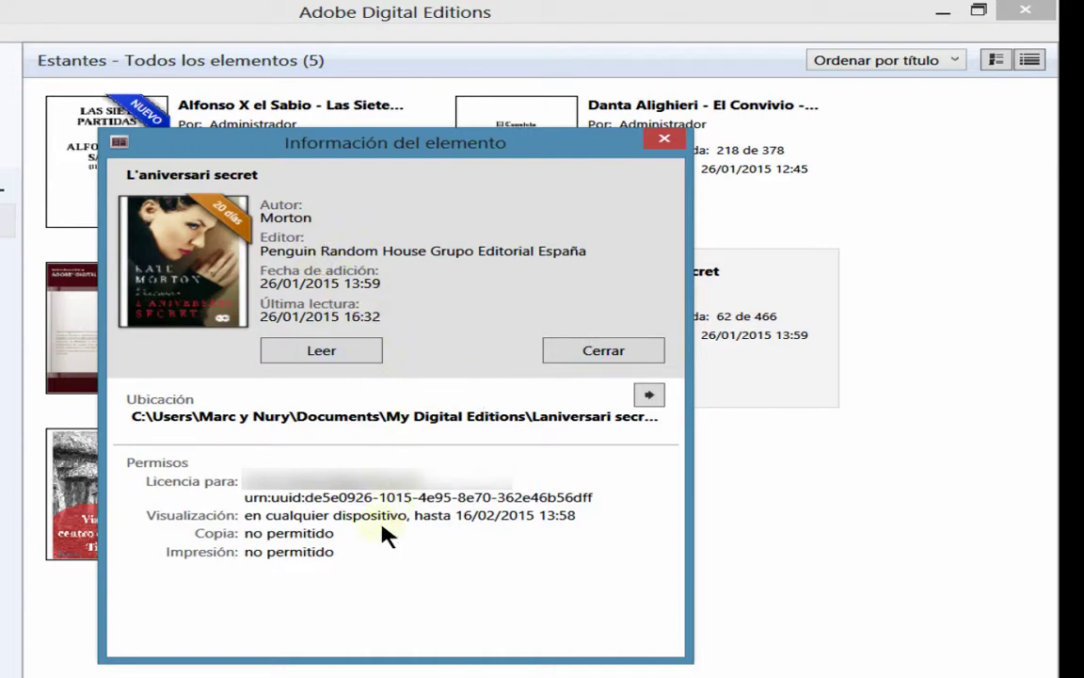
click(620, 356)
right_click(700, 333)
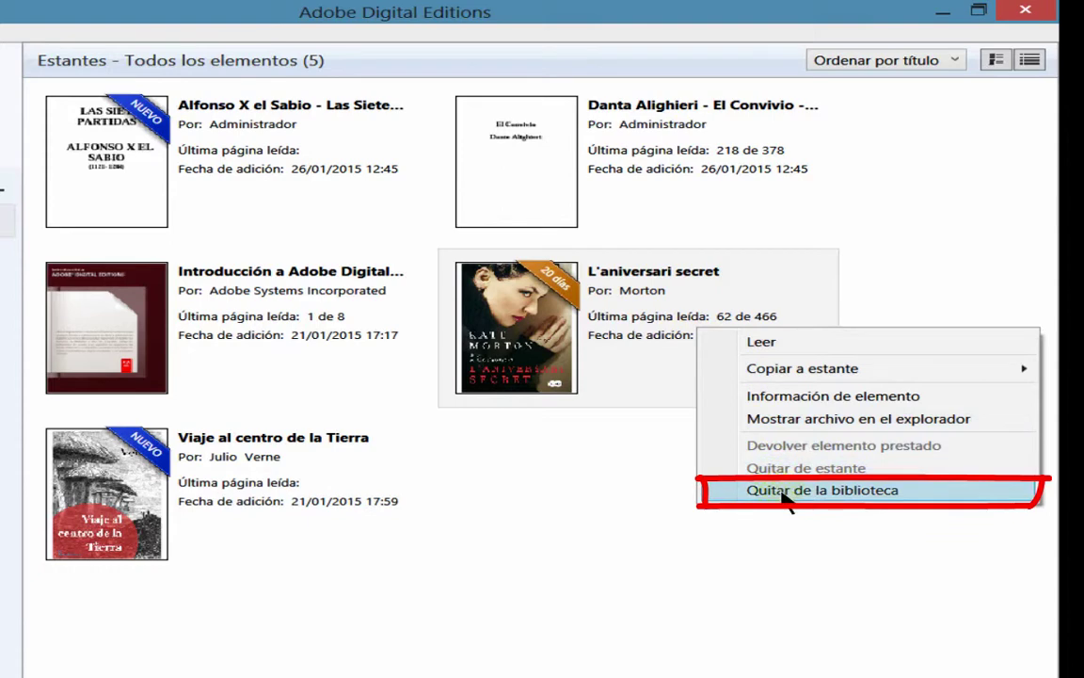
Step: Create a new shelf named "biblioteca" in the library
mouse_move(783, 377)
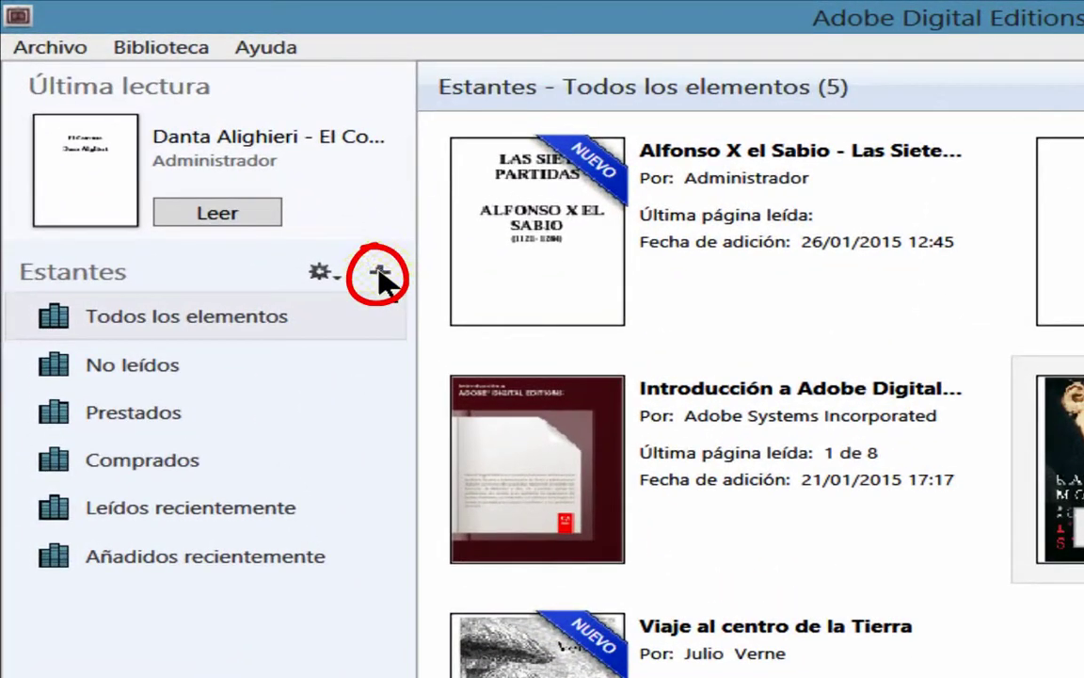
click(315, 228)
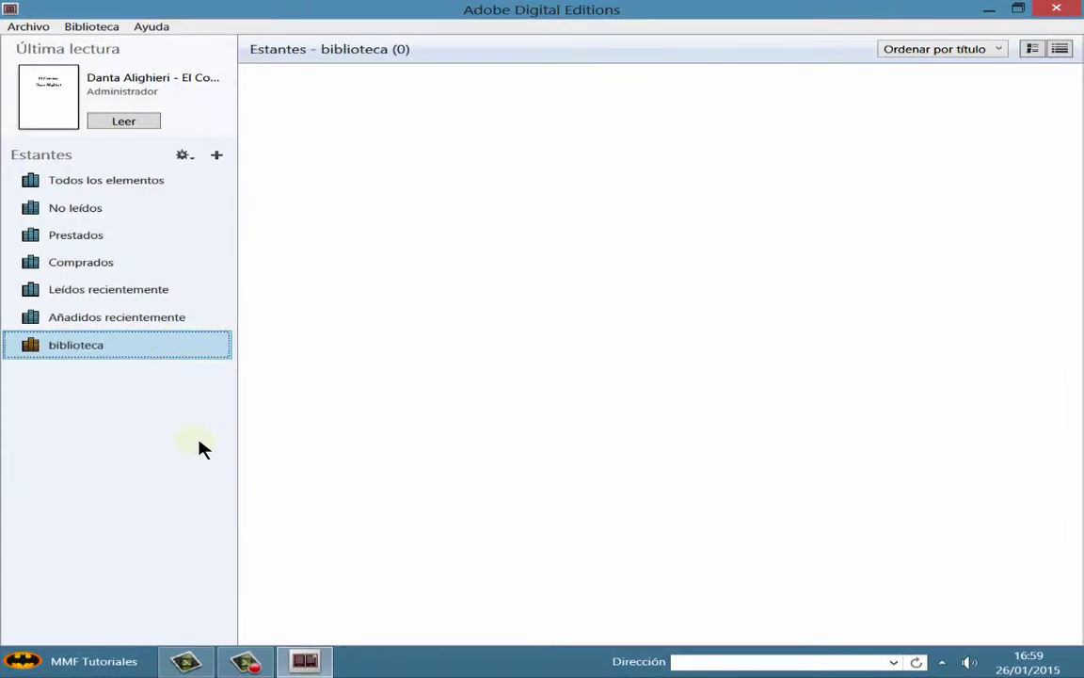
click(199, 441)
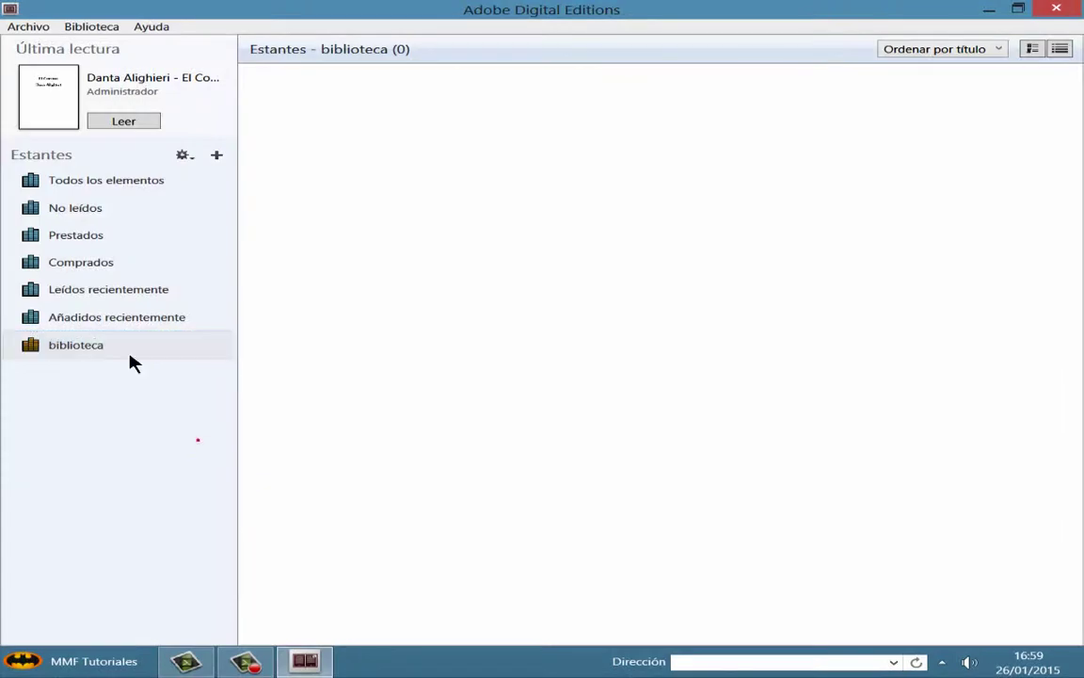
Step: Show all library items and copy L'aniversari secret to the "biblioteca" shelf
click(137, 182)
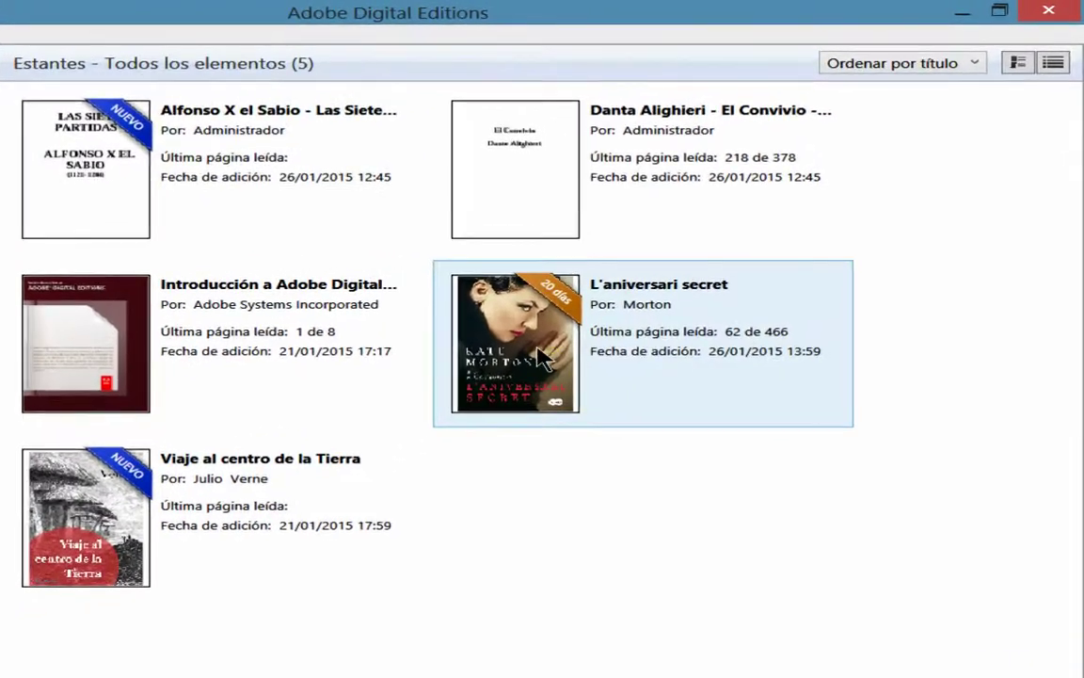
click(533, 331)
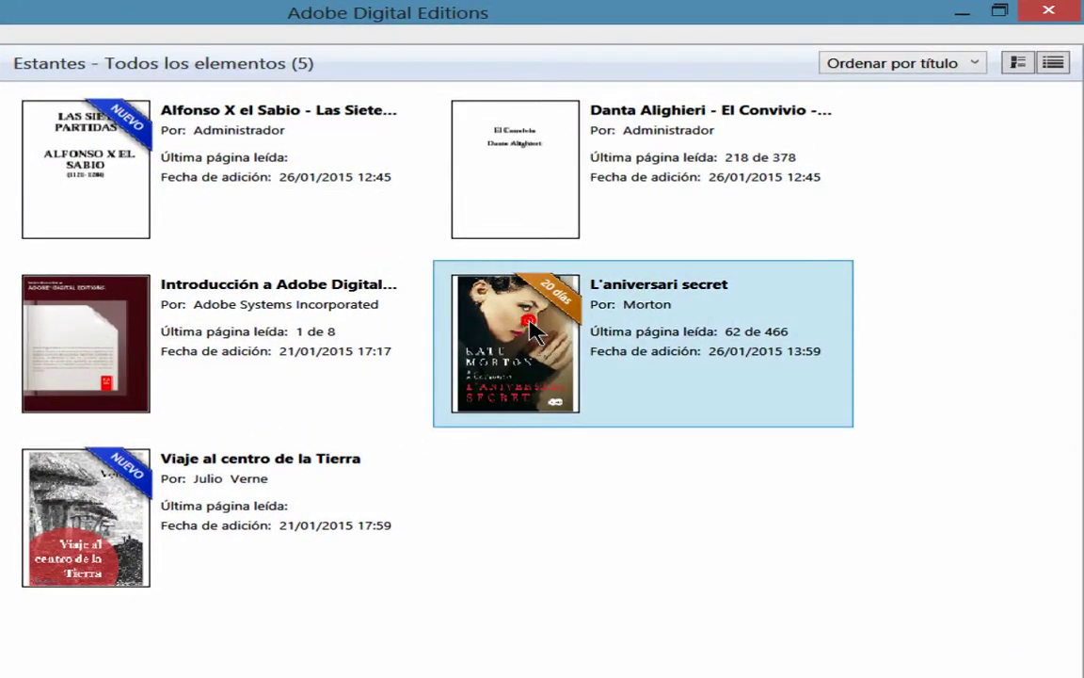
right_click(532, 331)
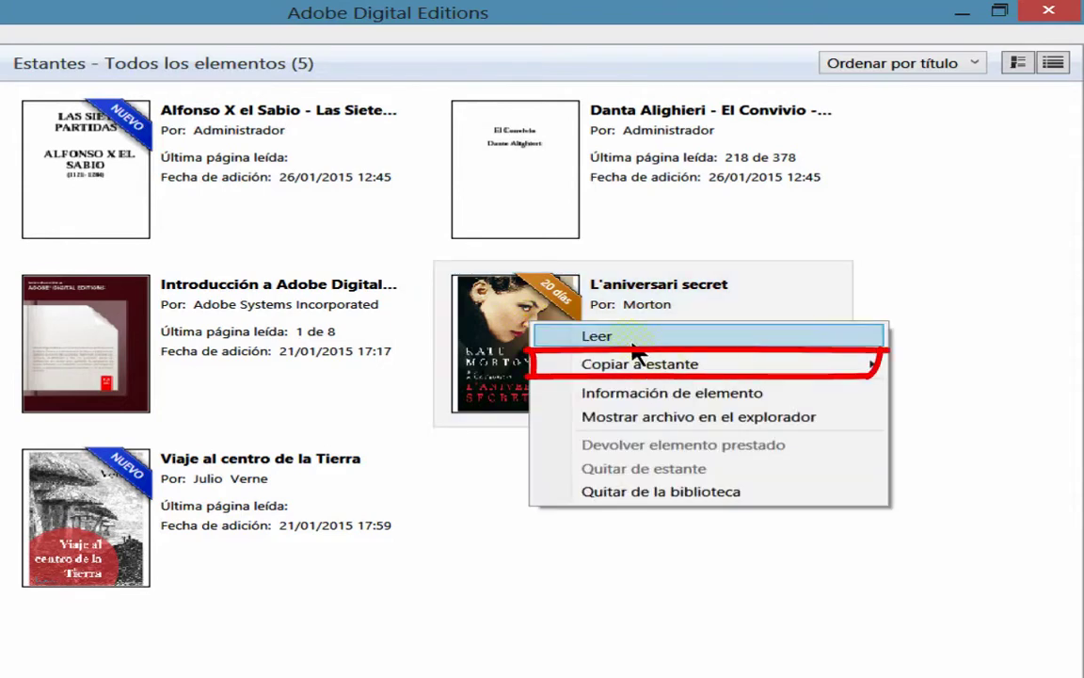
mouse_move(642, 367)
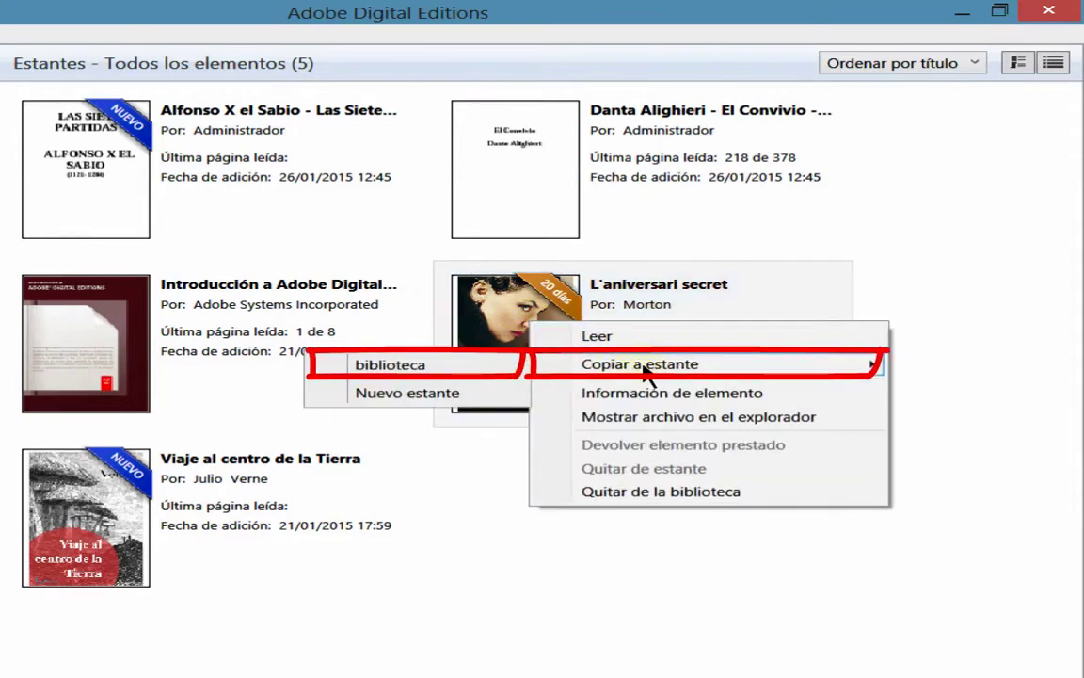
click(390, 365)
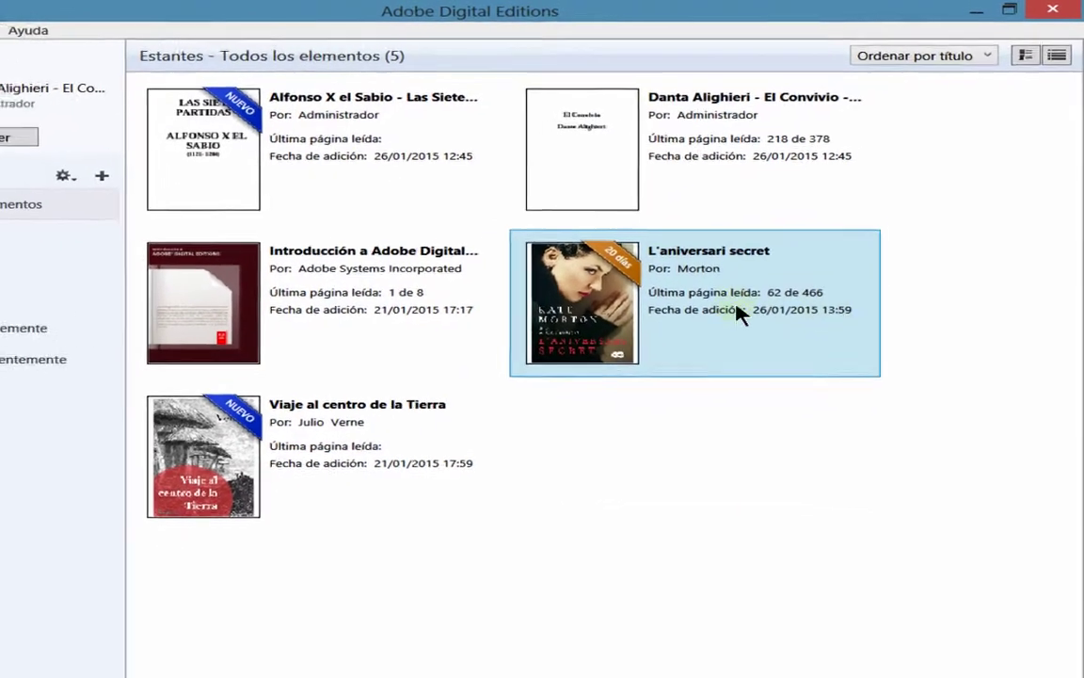
Step: Open the "biblioteca" shelf, view its shelf options for renaming and deleting, and close them without choosing one
click(73, 347)
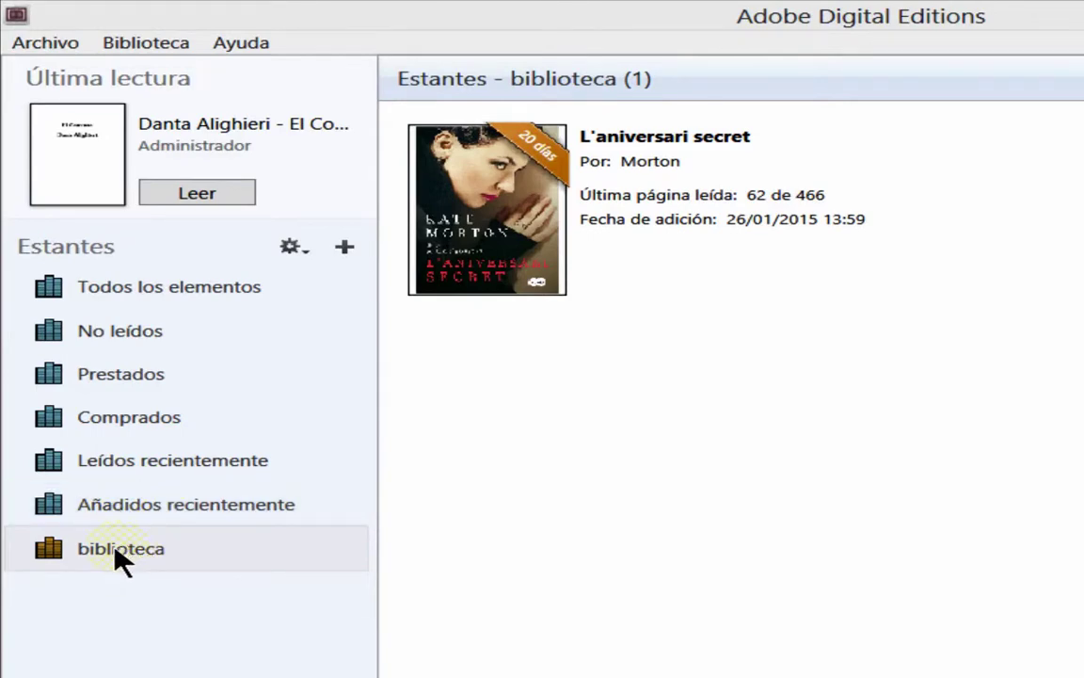
click(116, 552)
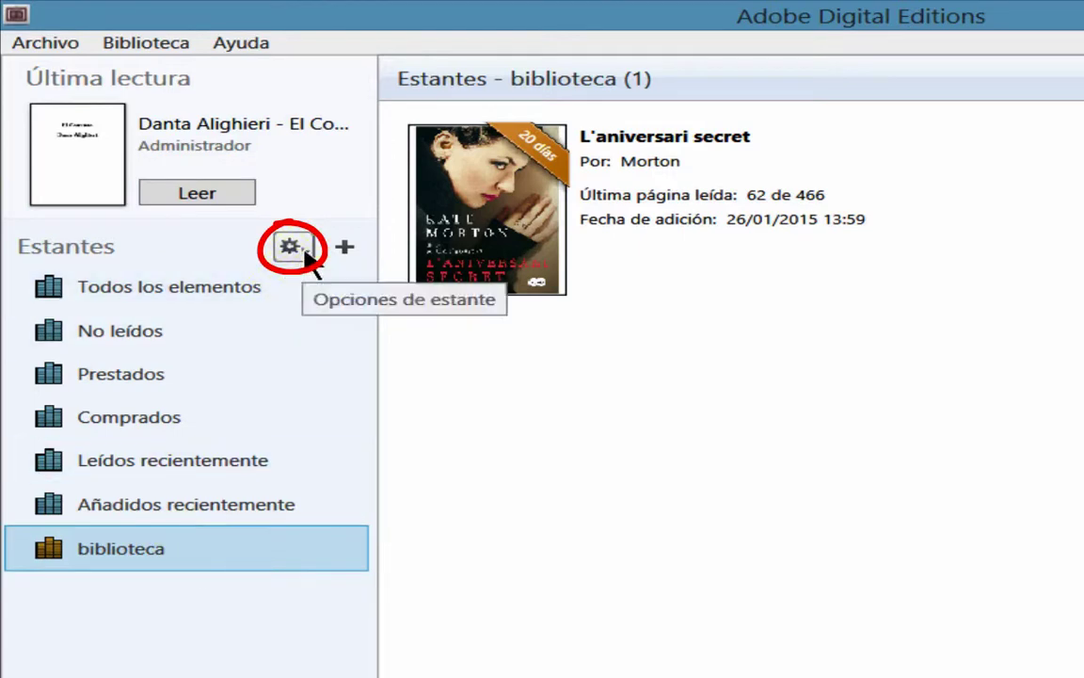
click(303, 250)
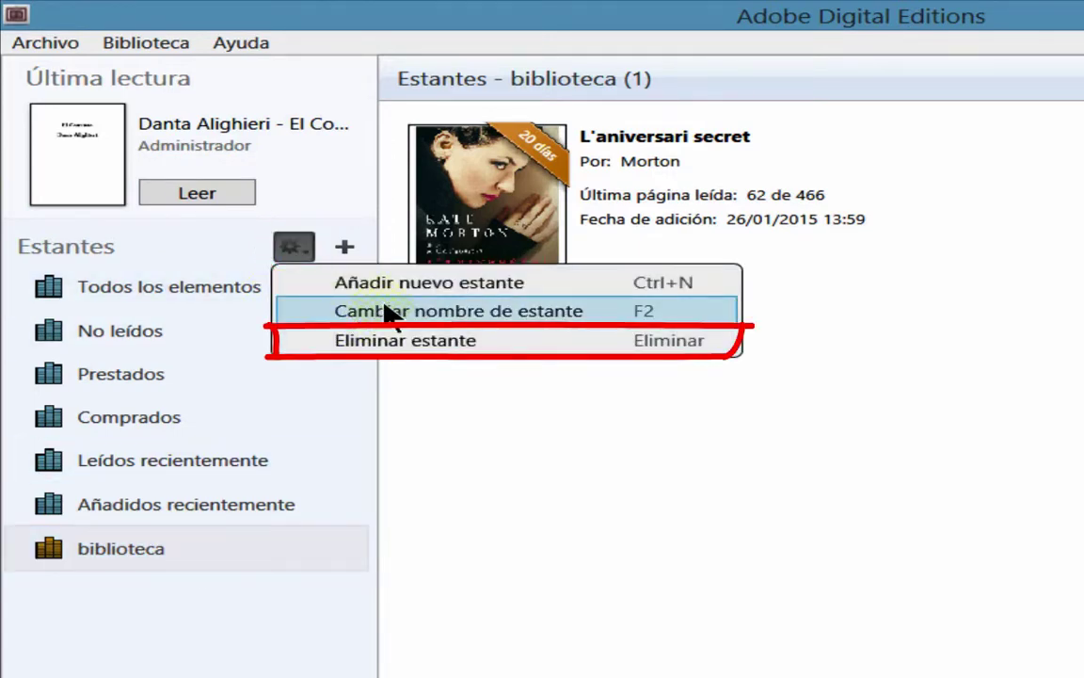
click(259, 163)
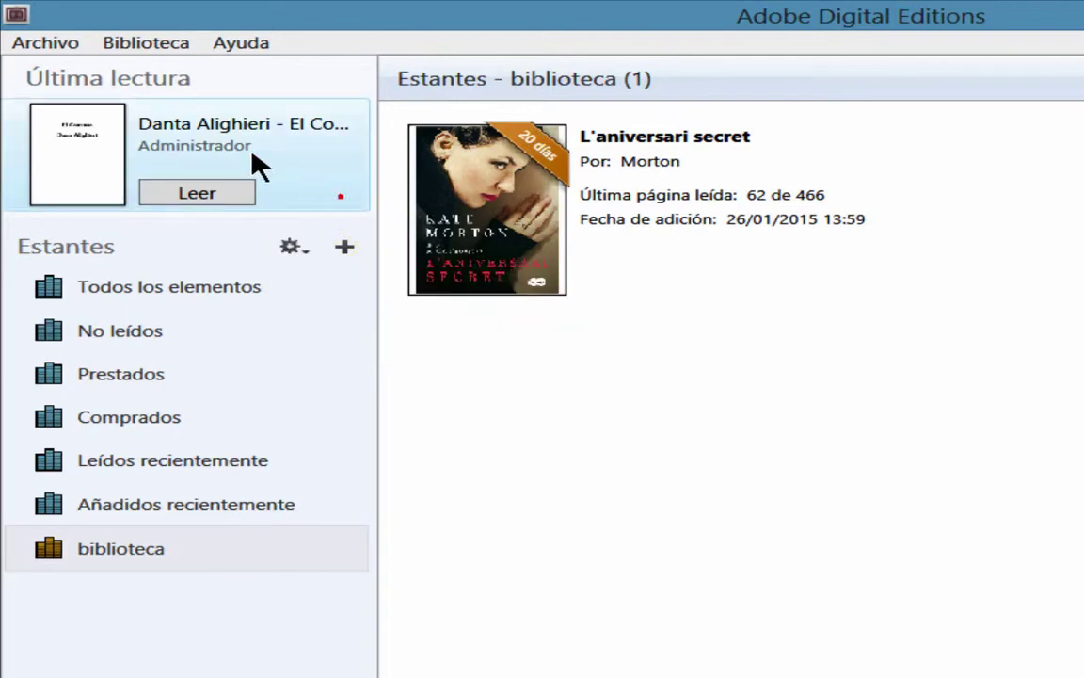
Step: Display the library as a list and show all items
click(151, 43)
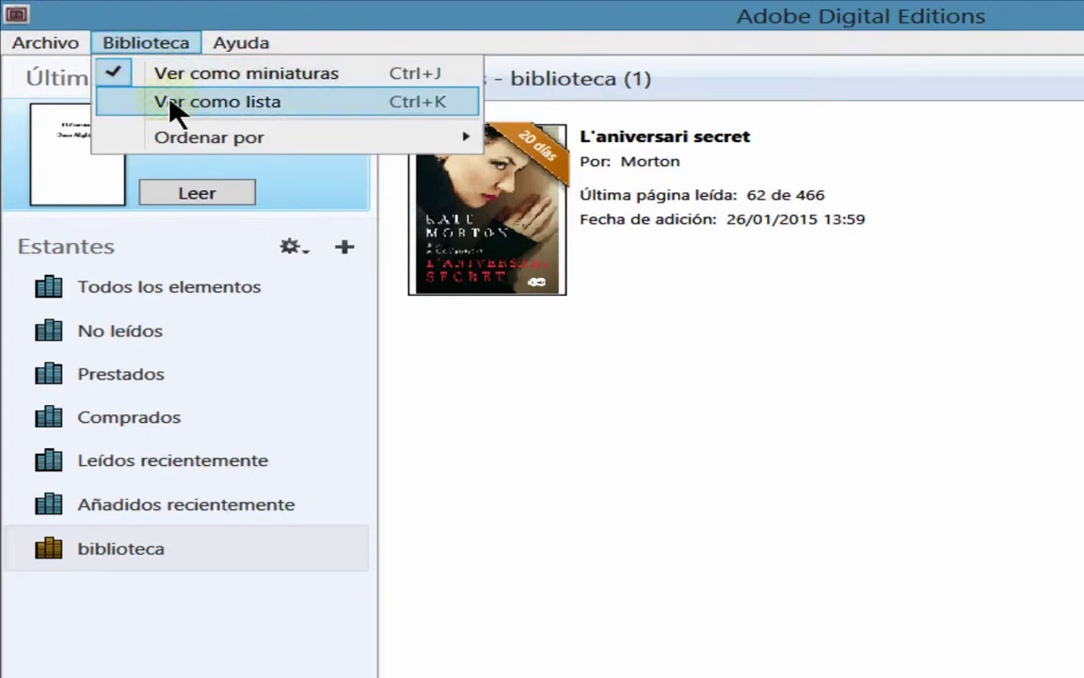
click(171, 105)
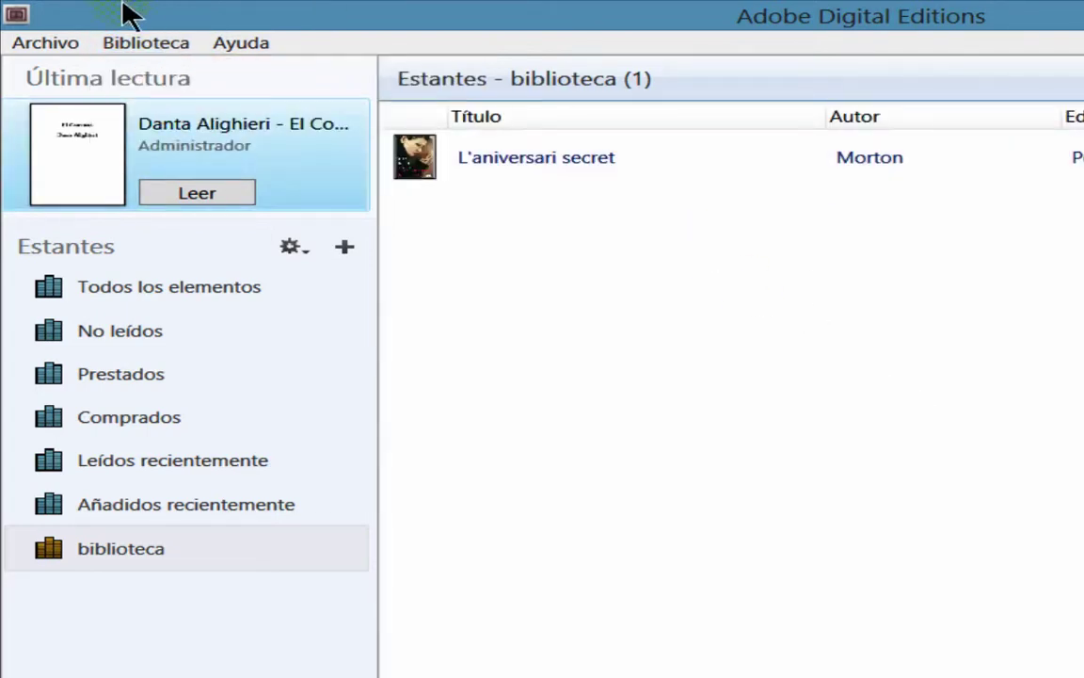
click(143, 283)
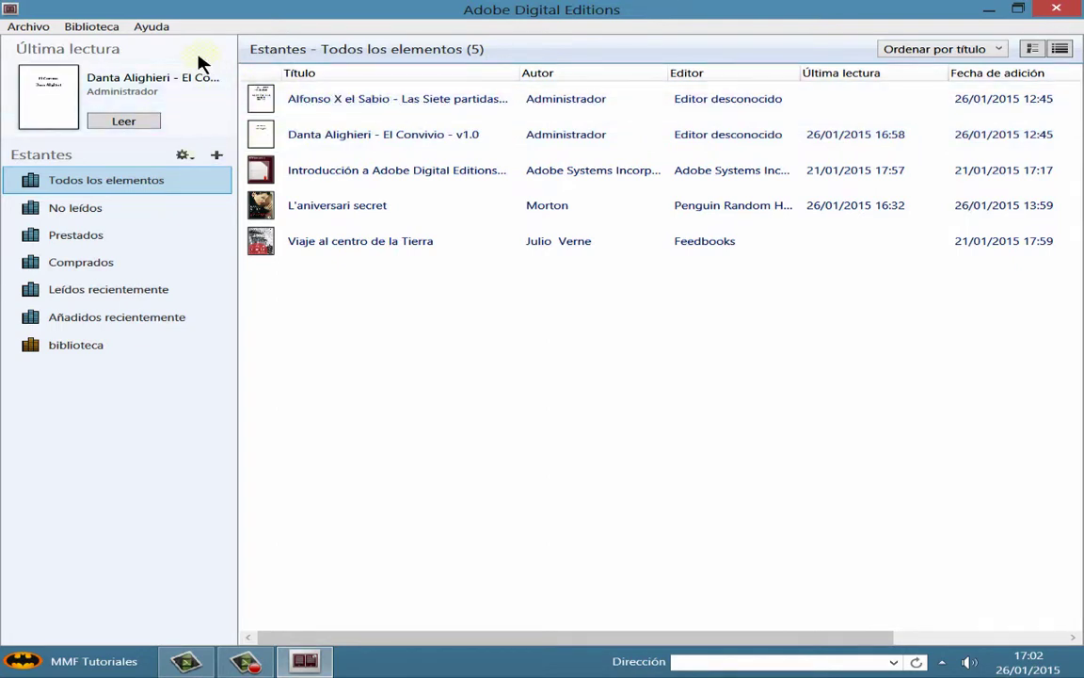
Step: Switch the library back to thumbnail view and minimize the window
click(111, 28)
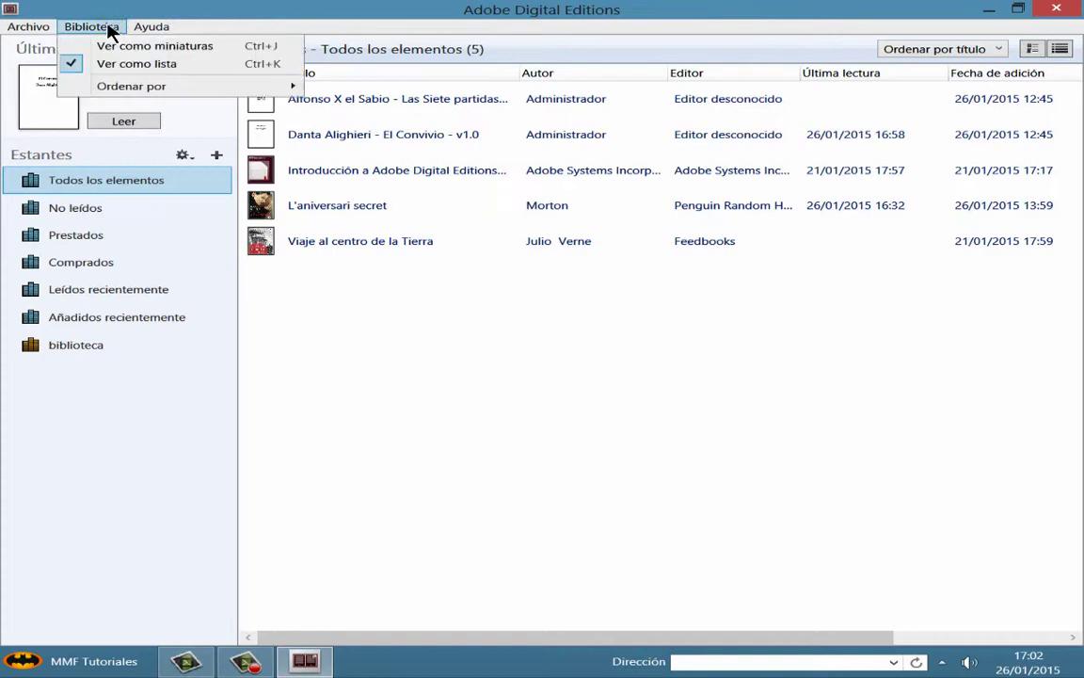
click(121, 43)
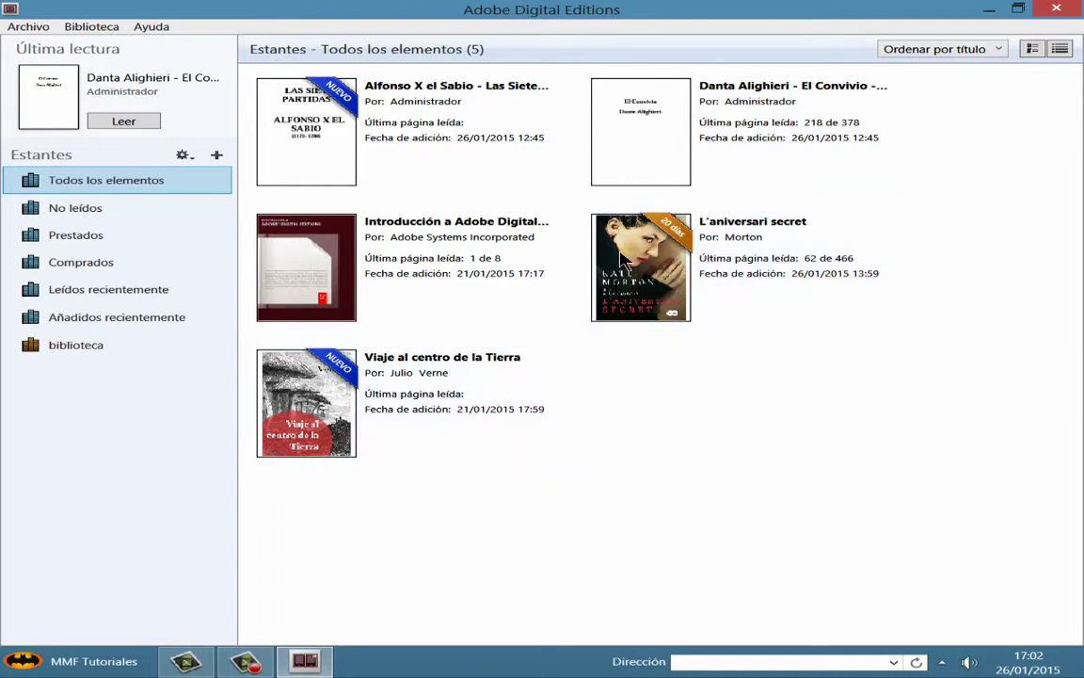
click(990, 10)
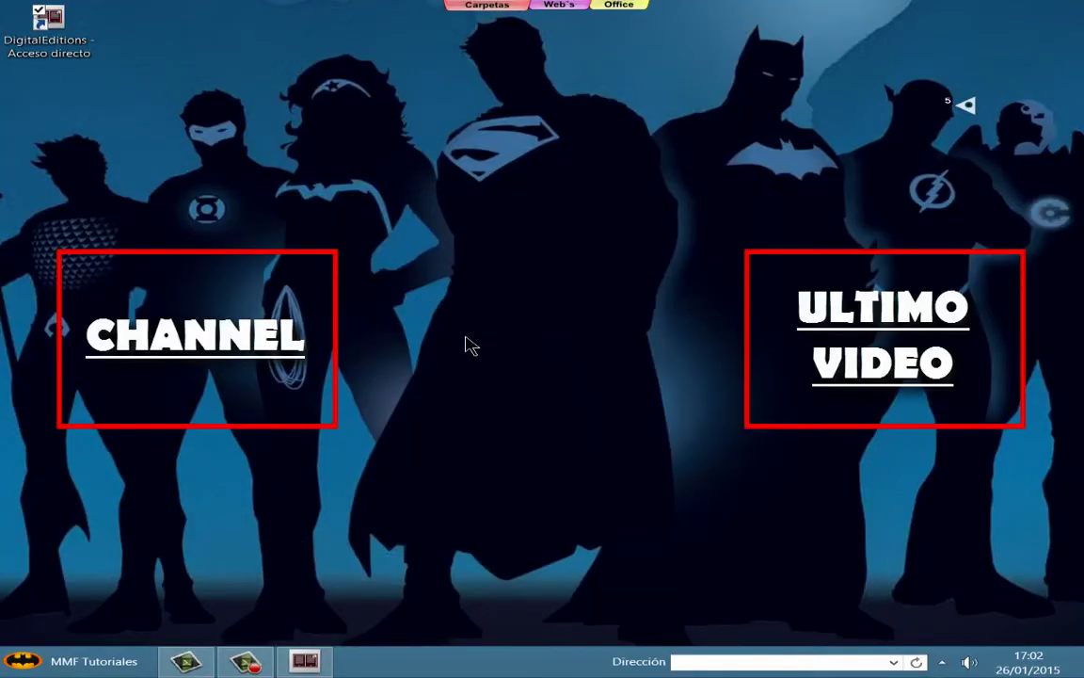
drag(417, 224, 684, 443)
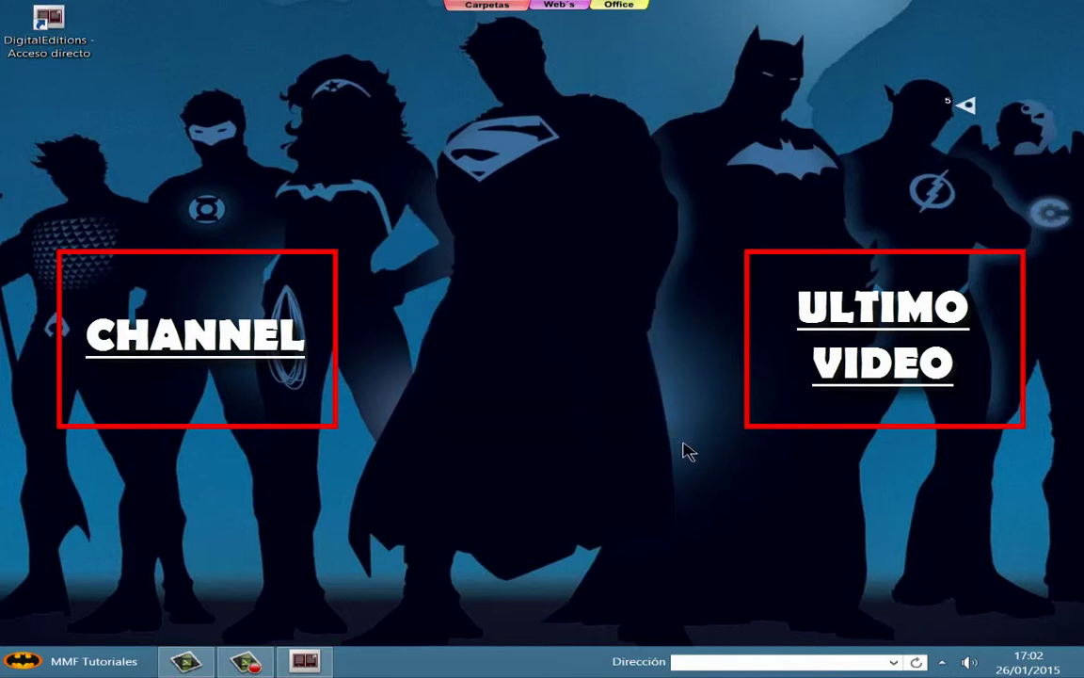